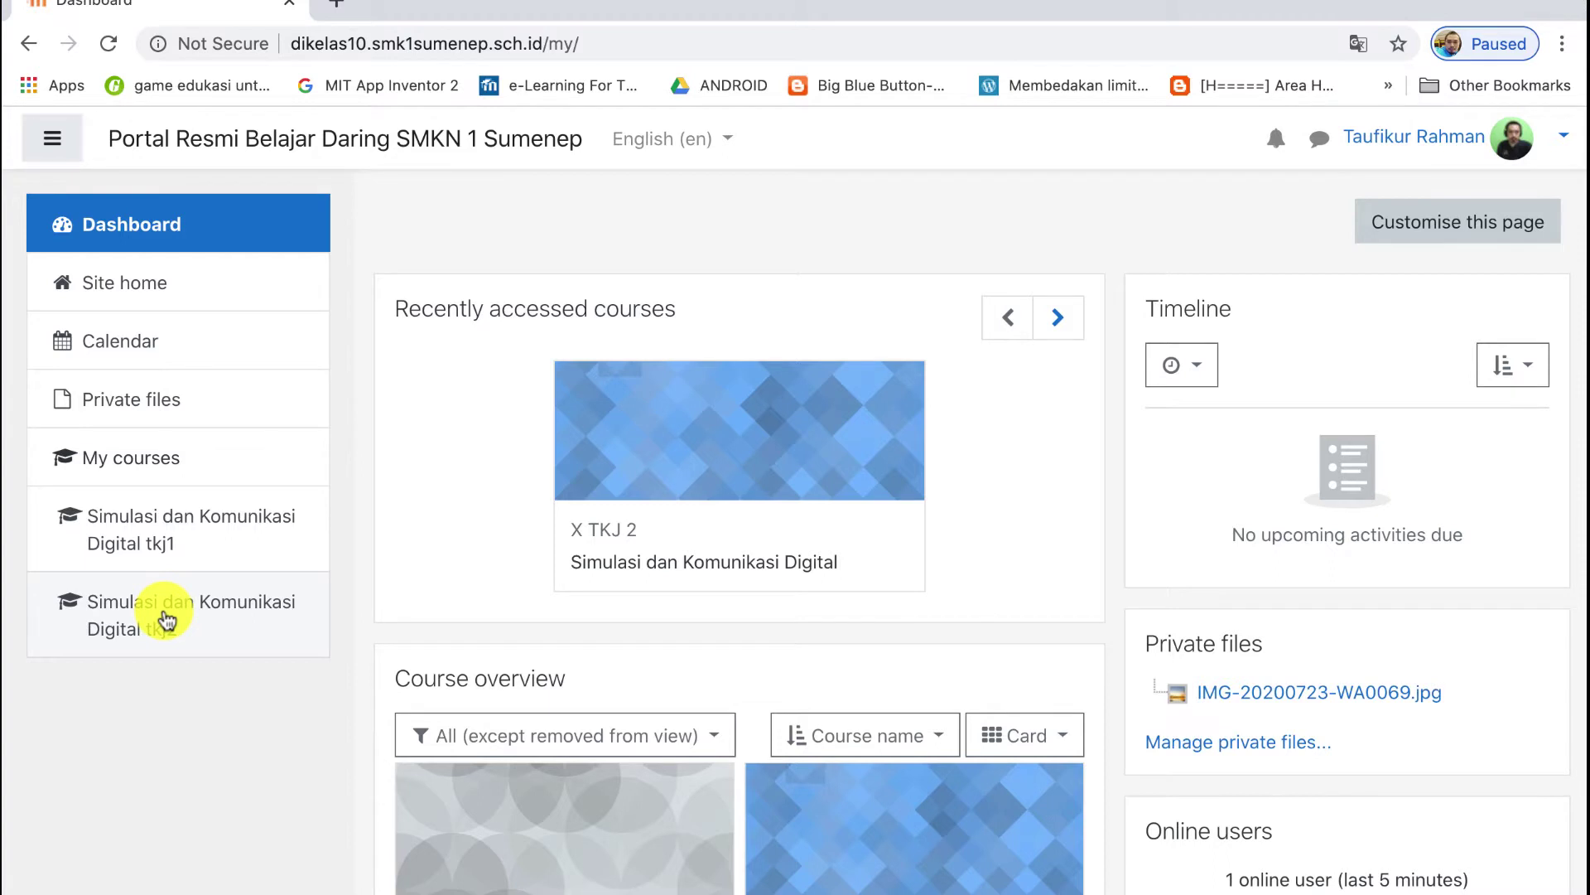
Open the X TKJ 2 course Simulasi dan Komunikasi Digital from the course overview
scroll(539, 792, down, 2)
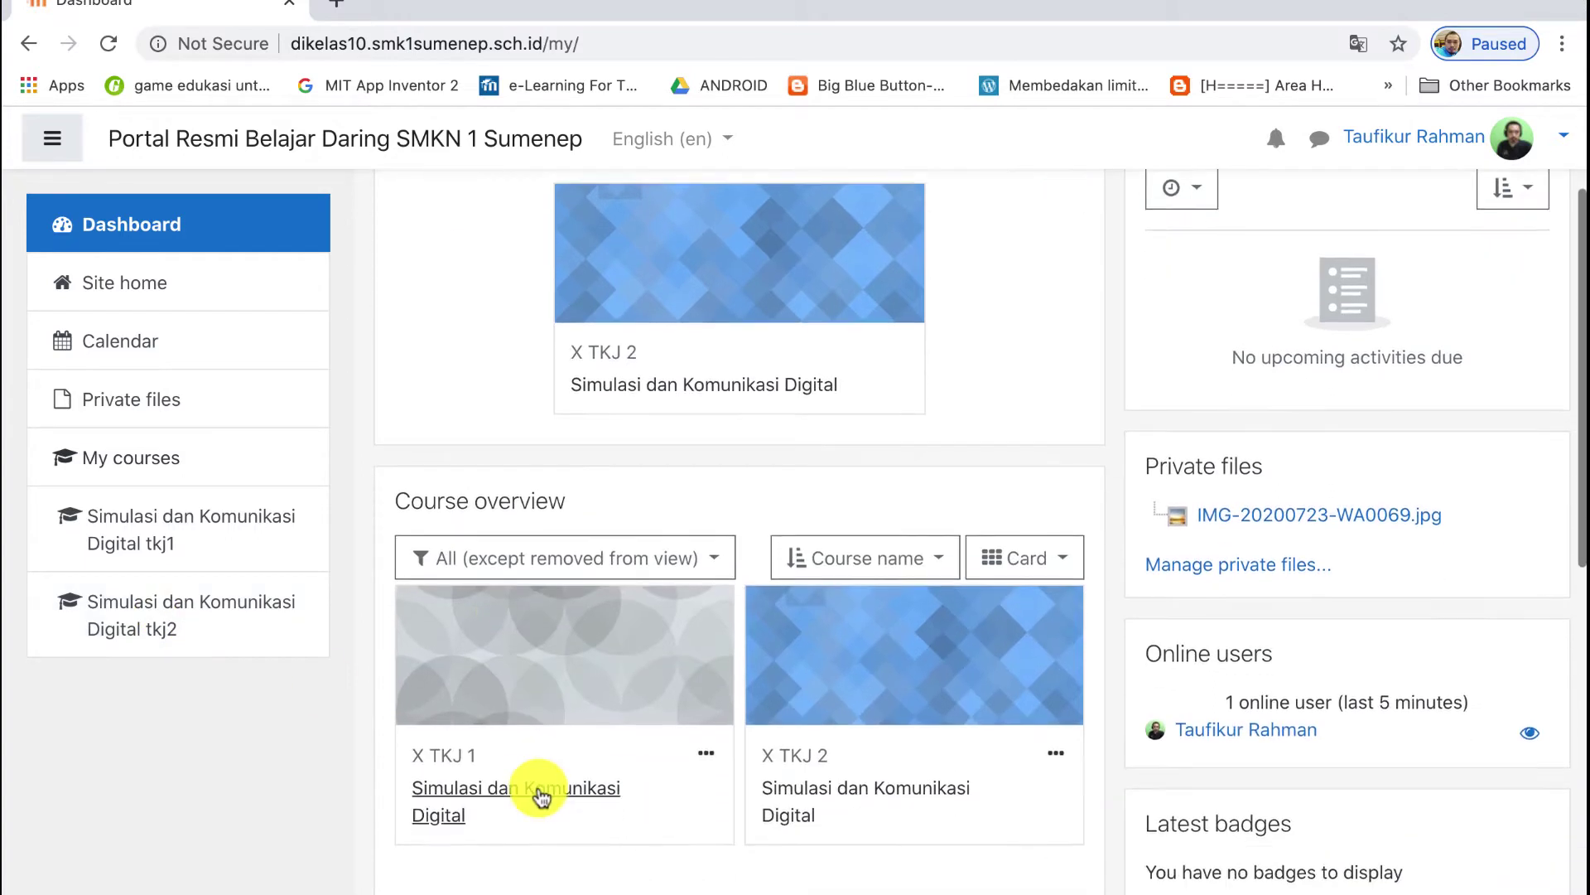
click(897, 668)
Look through the course topics and open the Pengumpulan Tugas Flowchart assignment under Materi 14 Agustus 2020
scroll(897, 668, down, 3)
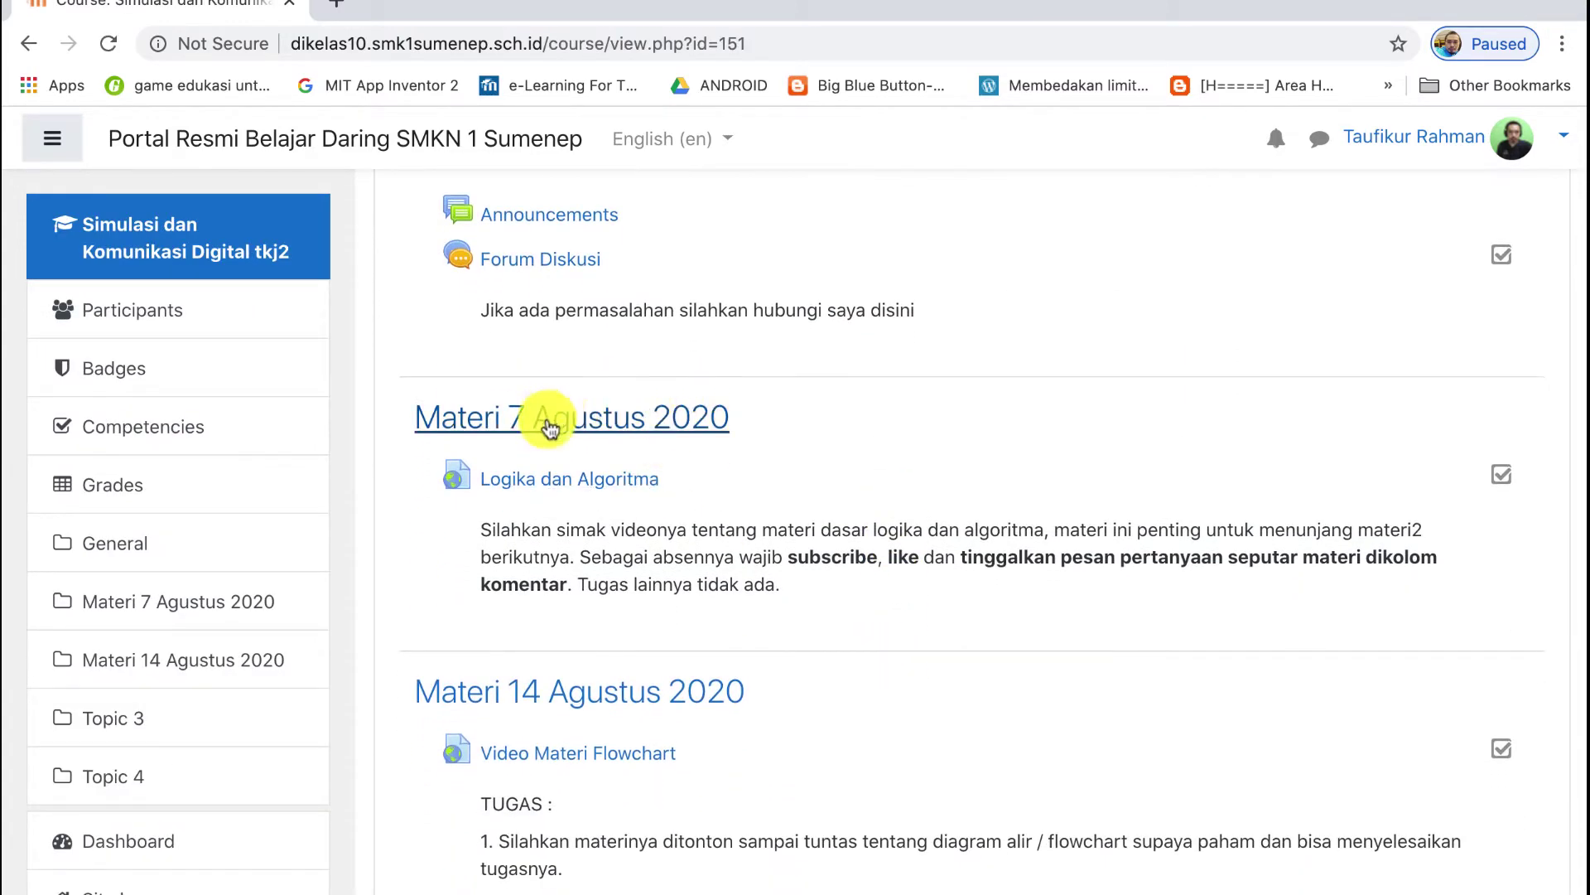
scroll(621, 693, down, 3)
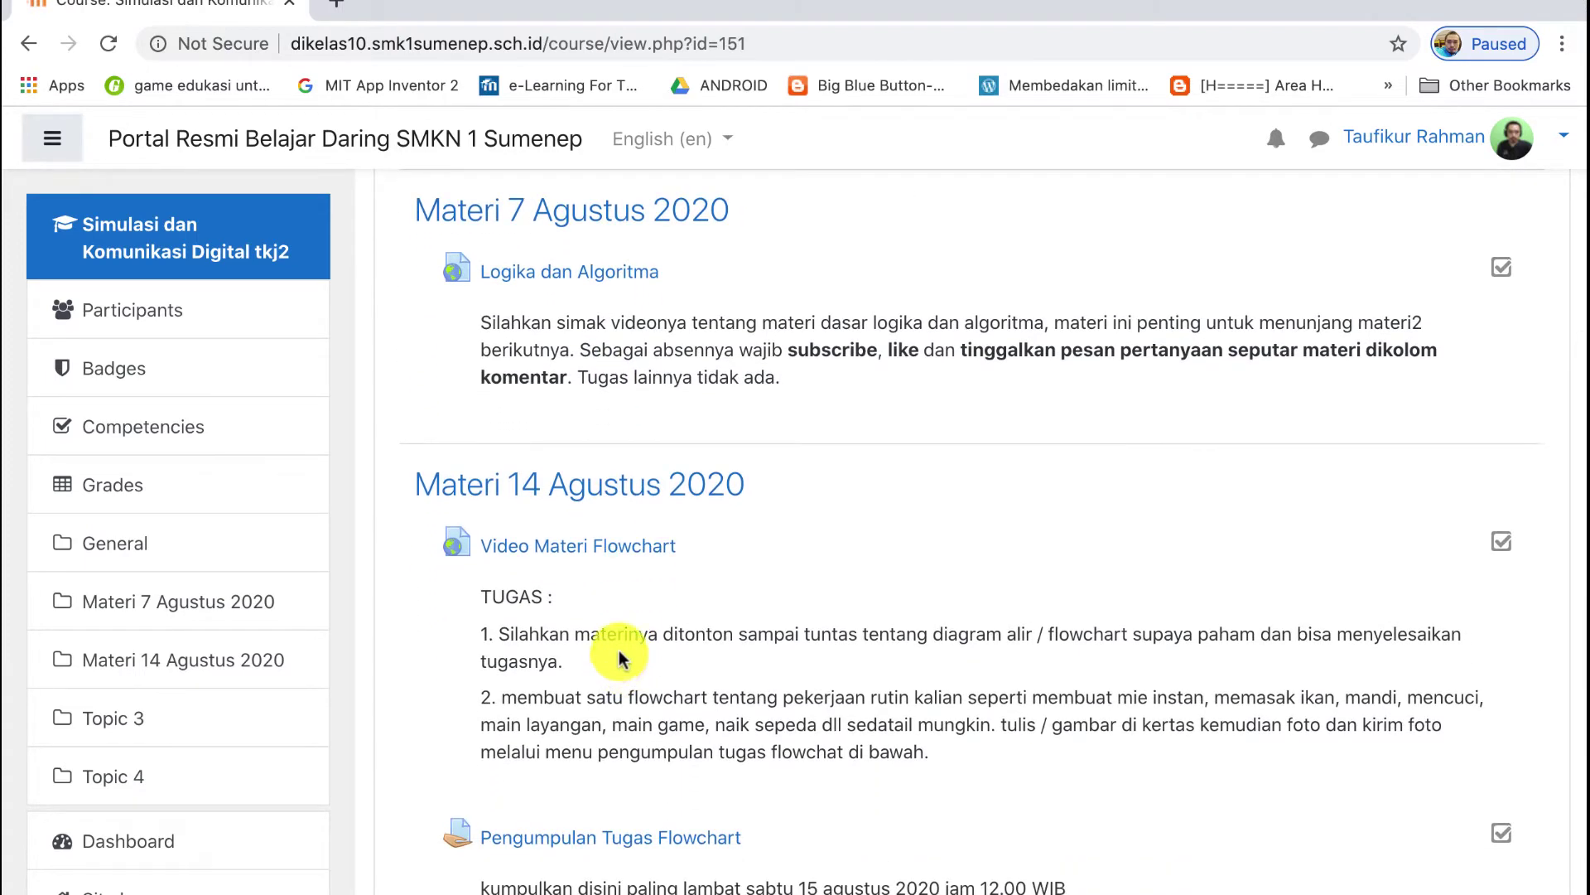
scroll(621, 658, down, 2)
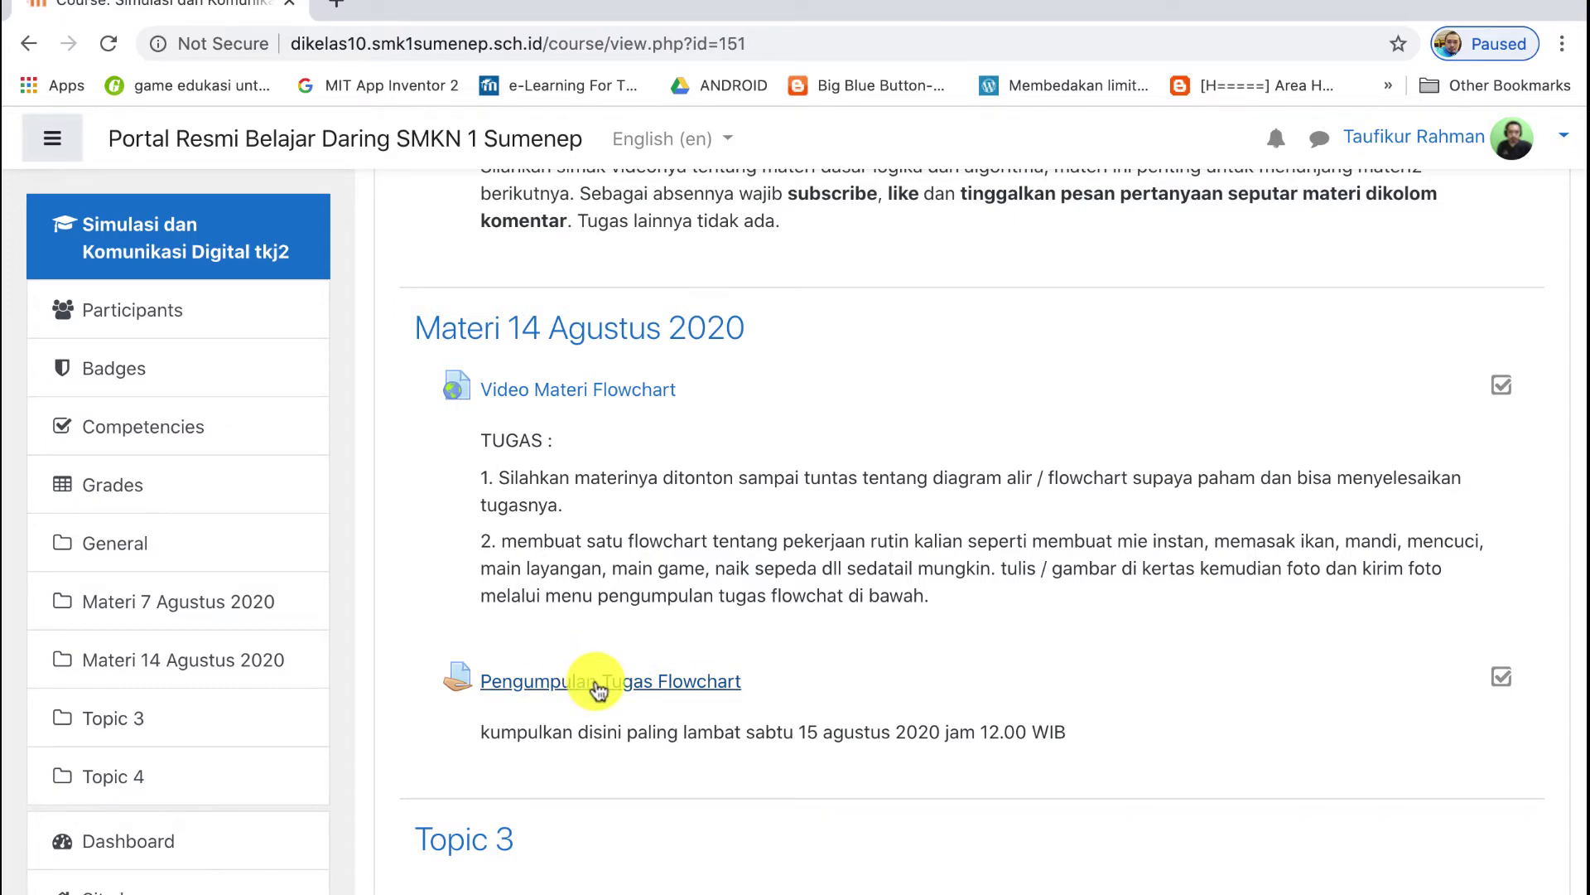
scroll(687, 686, up, 1)
scroll(704, 690, down, 2)
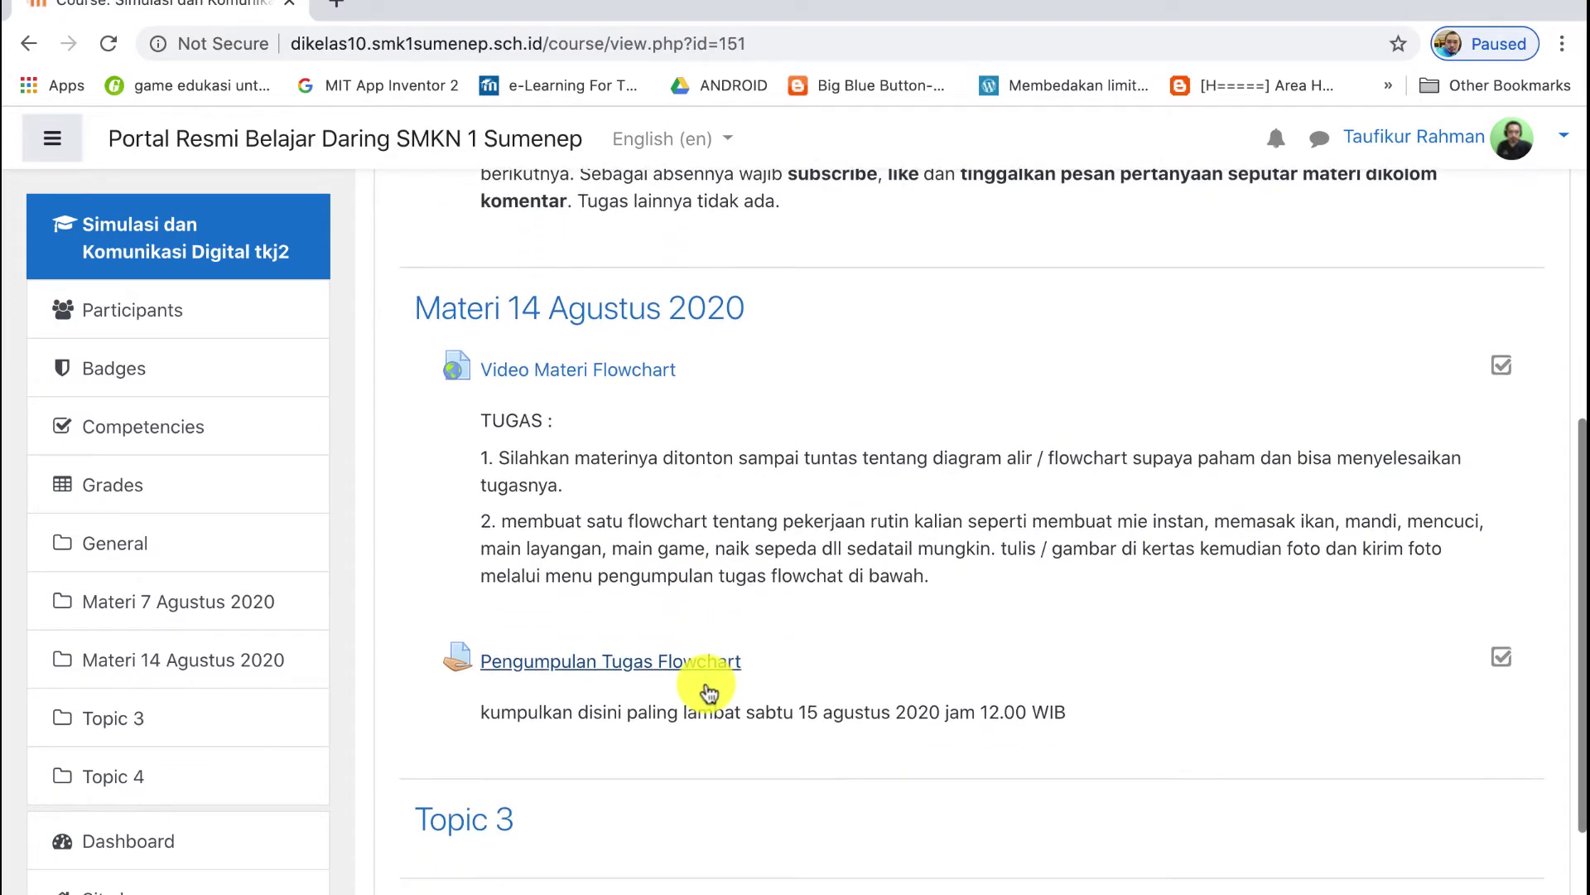
scroll(709, 690, up, 8)
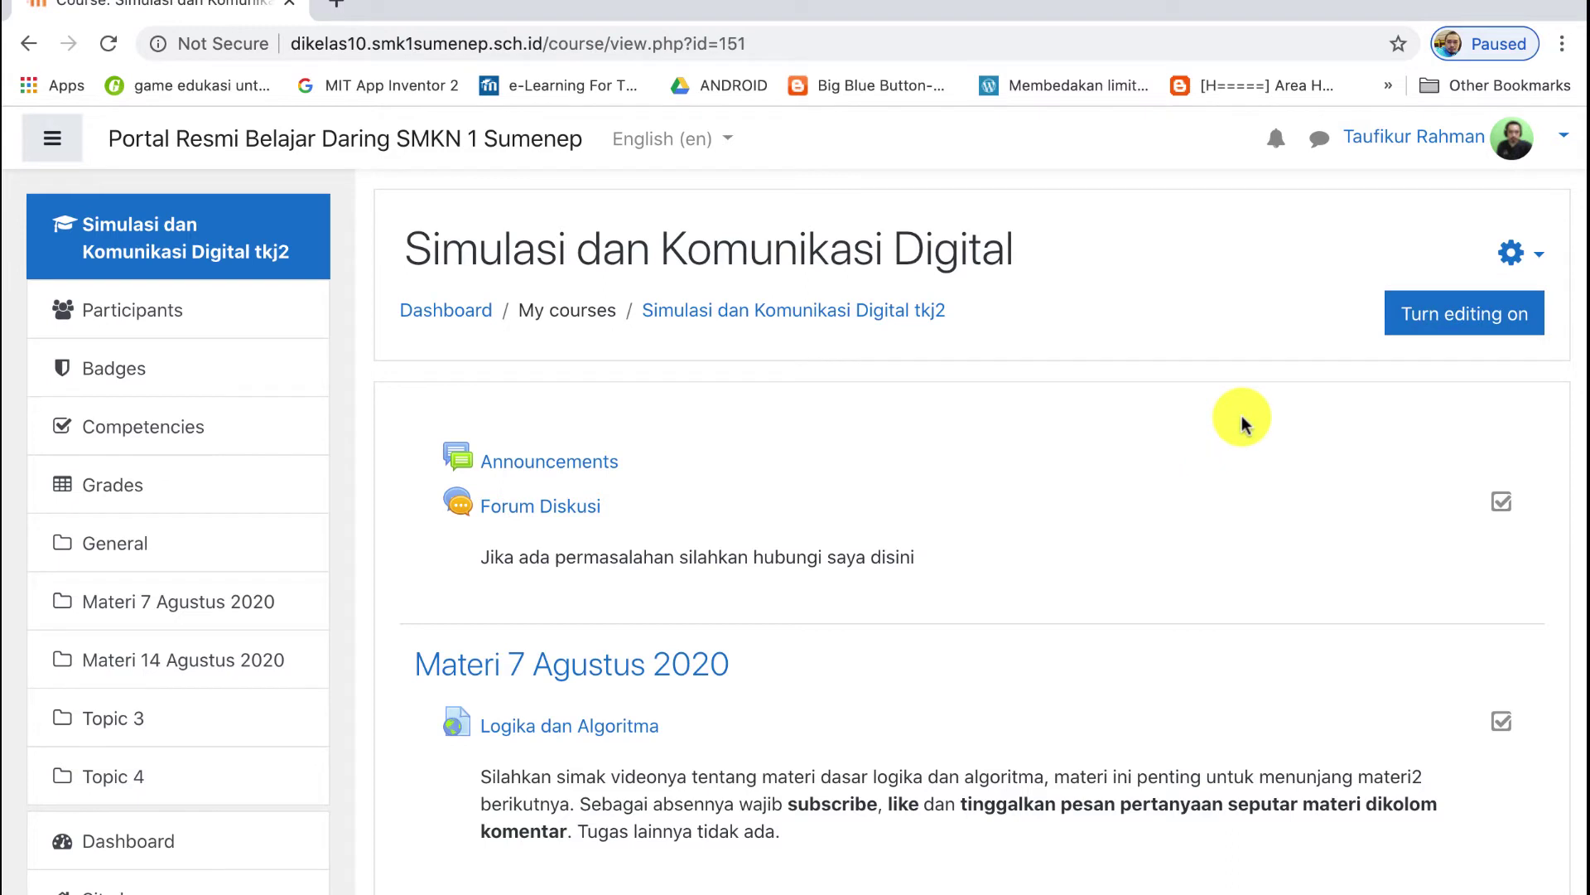
scroll(1243, 423, down, 9)
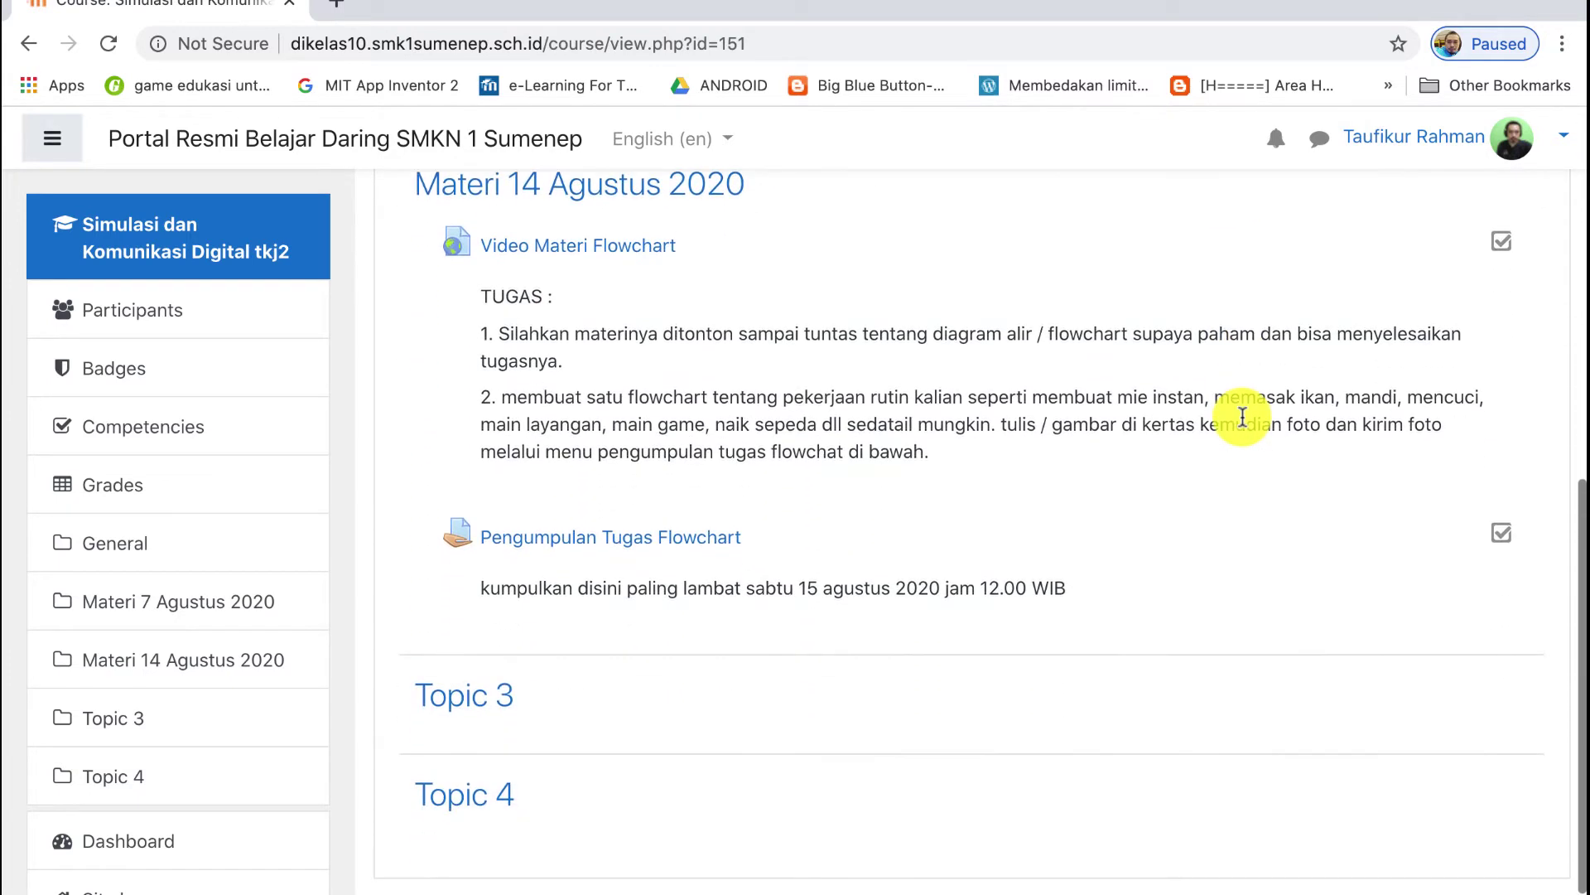
click(627, 541)
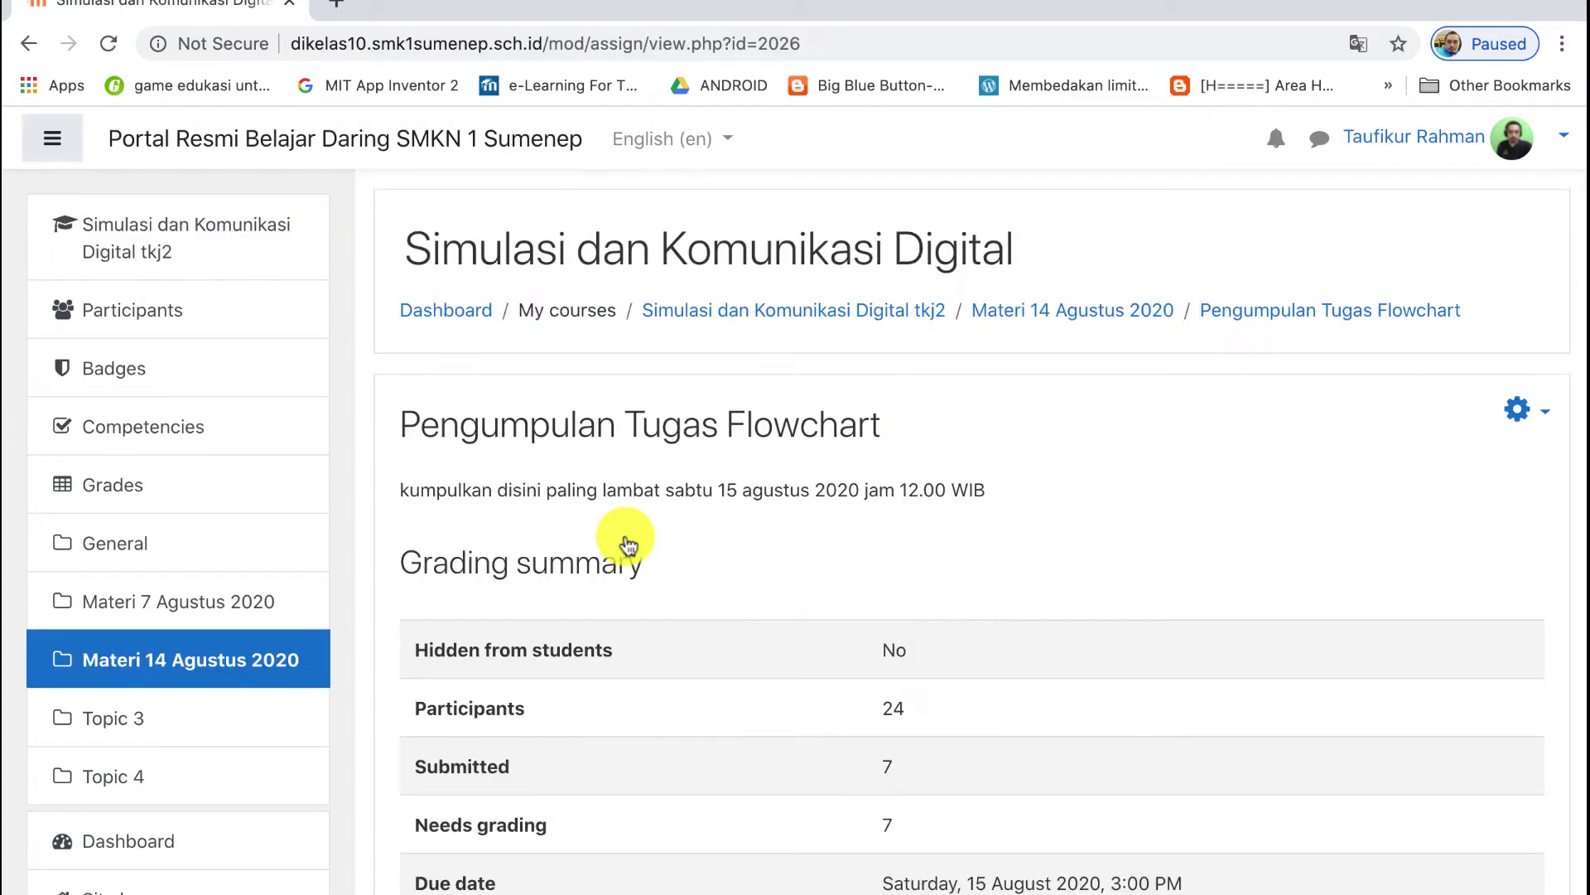
Check the due date in the assignment's grading summary and open the list of all submissions
scroll(825, 694, down, 3)
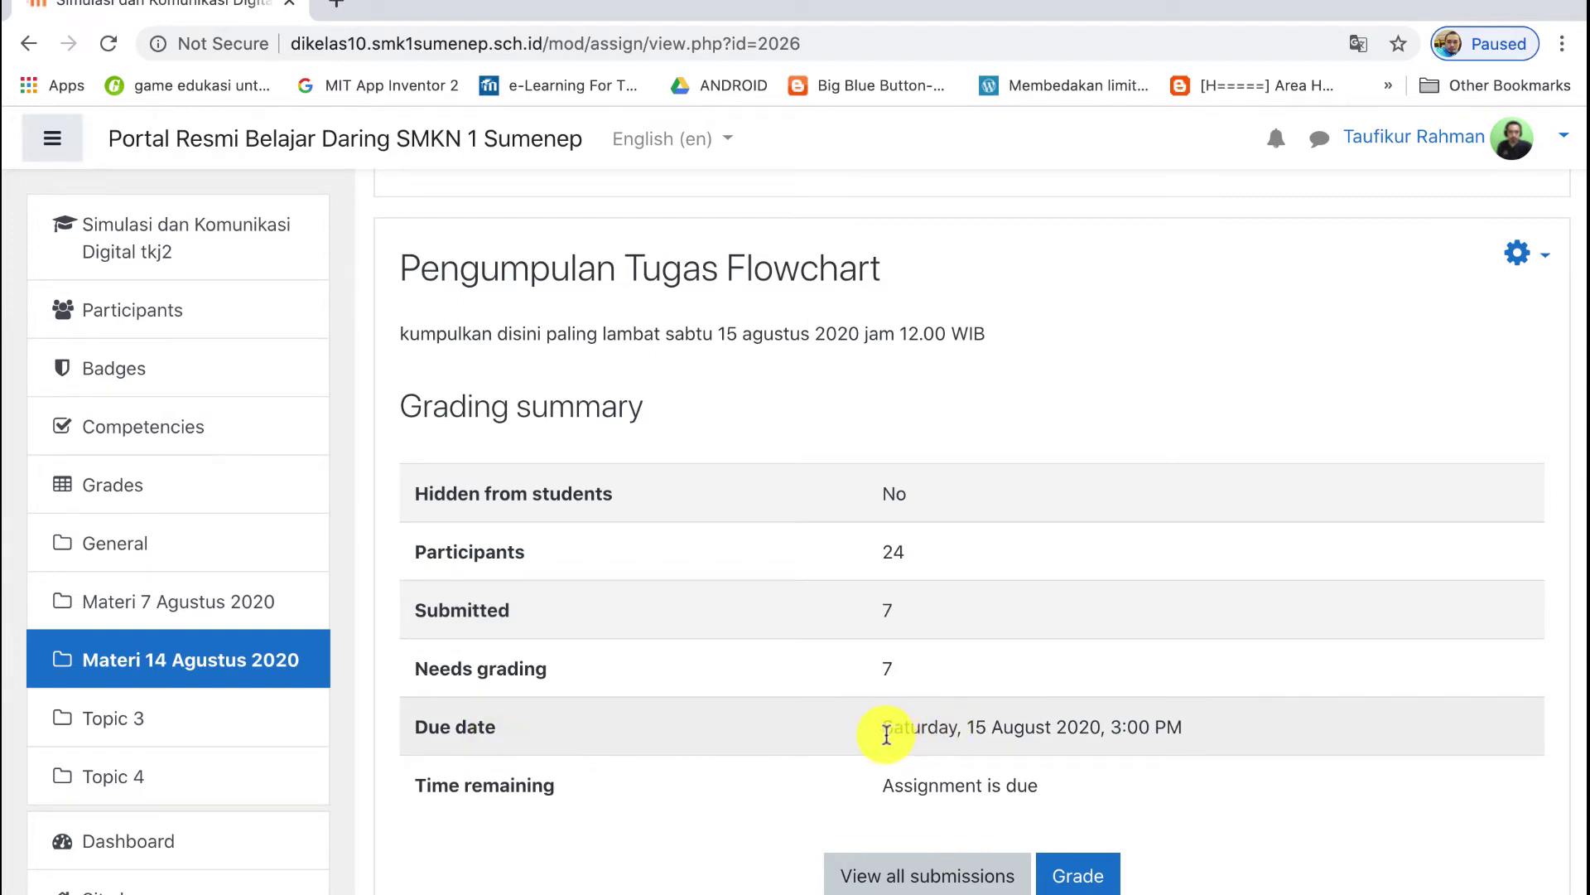
drag(885, 730, 1224, 741)
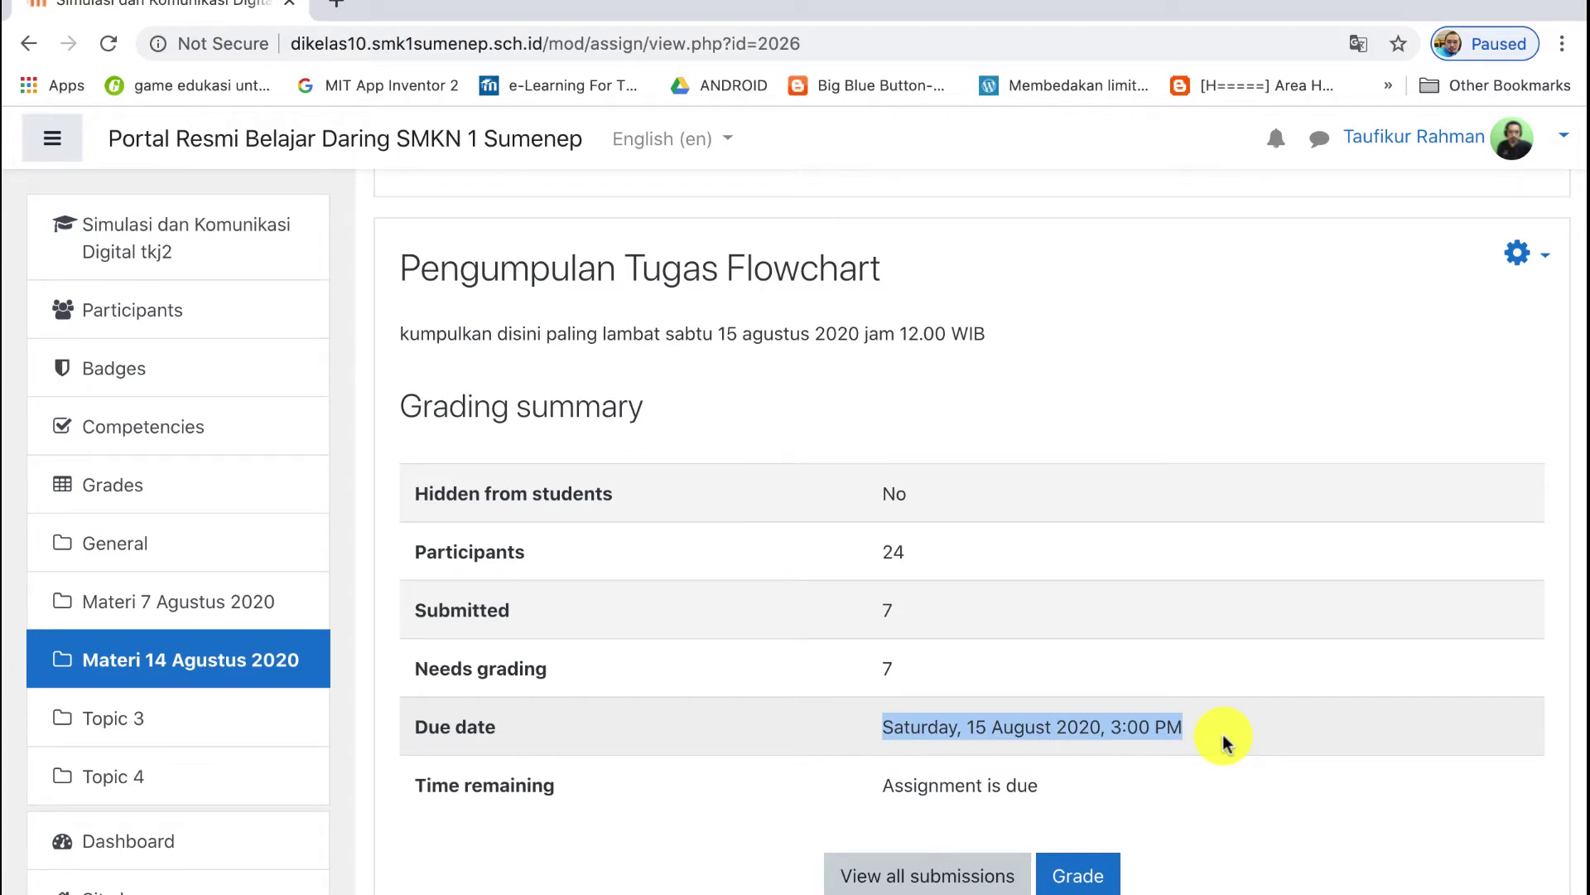
click(1225, 741)
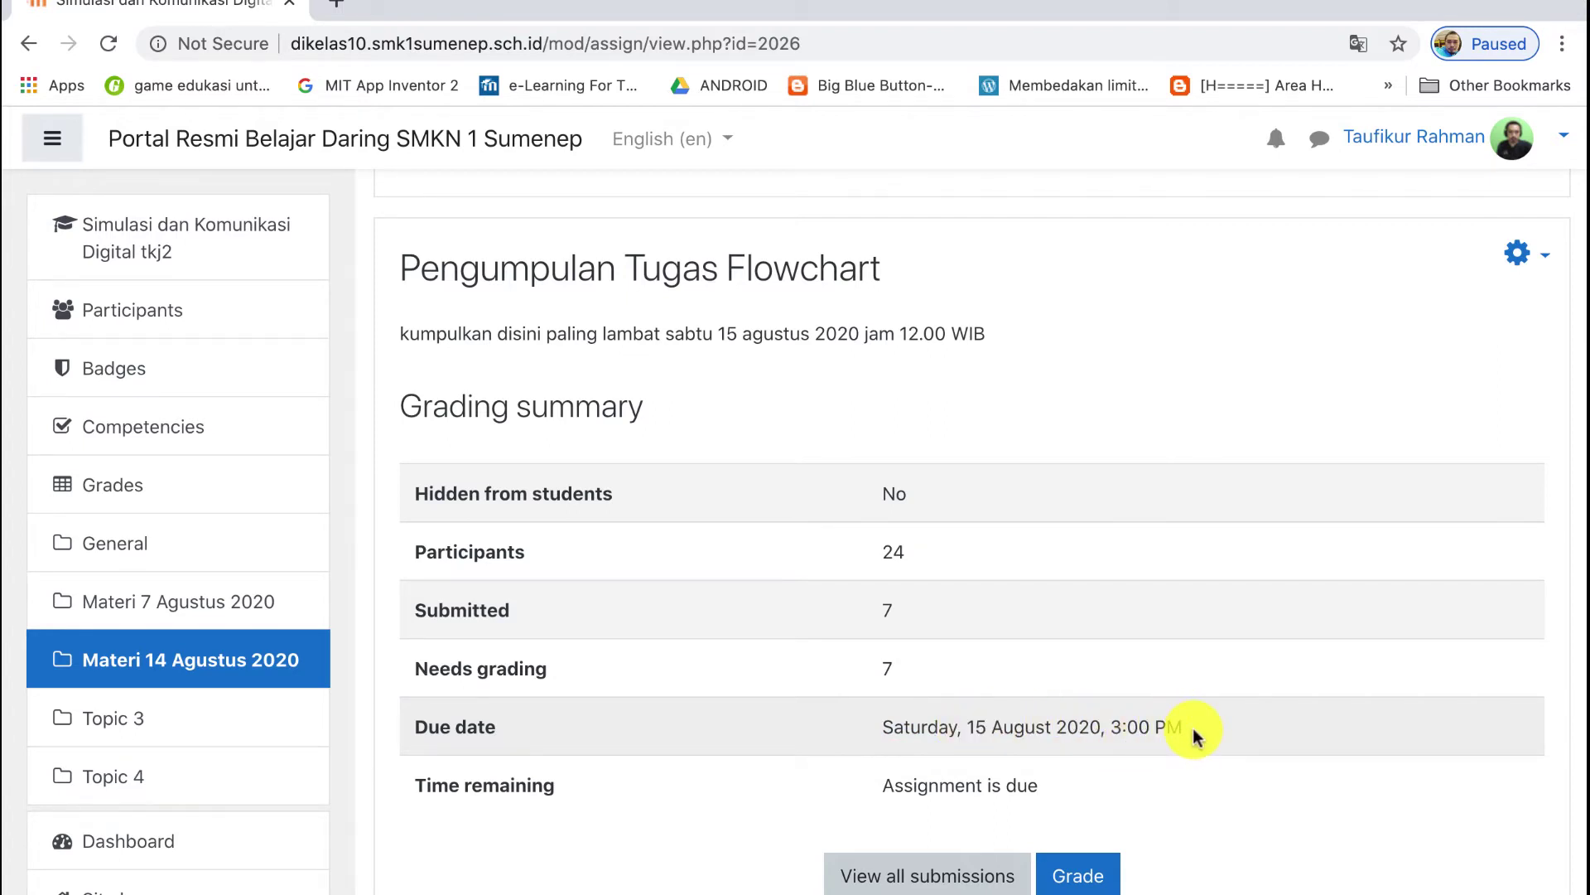
scroll(1192, 733, down, 2)
scroll(1192, 733, down, 2)
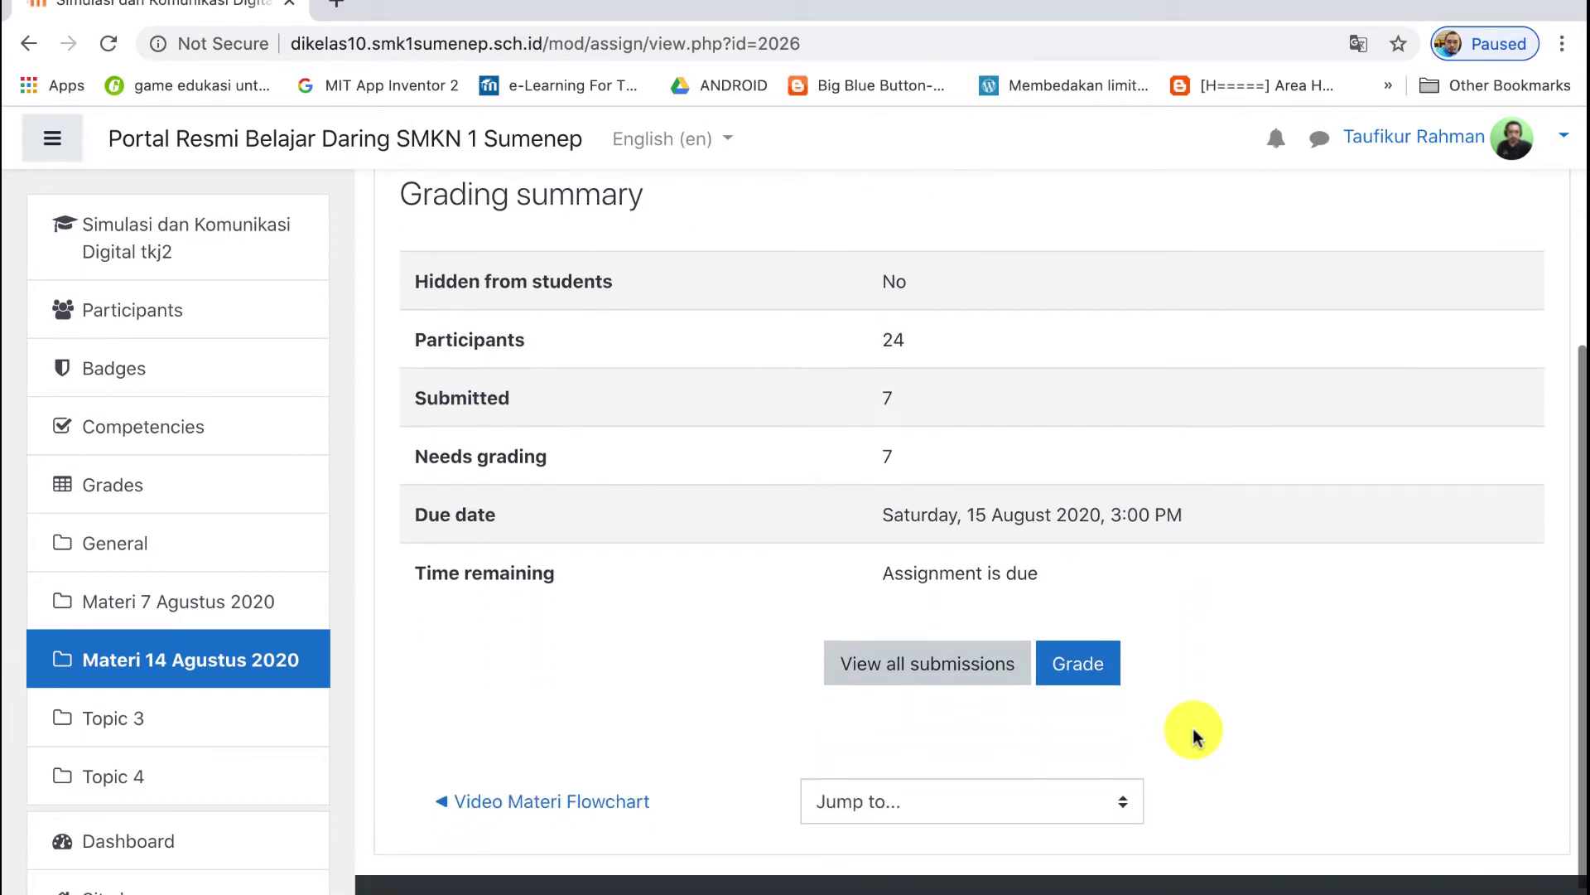
scroll(1193, 728, up, 2)
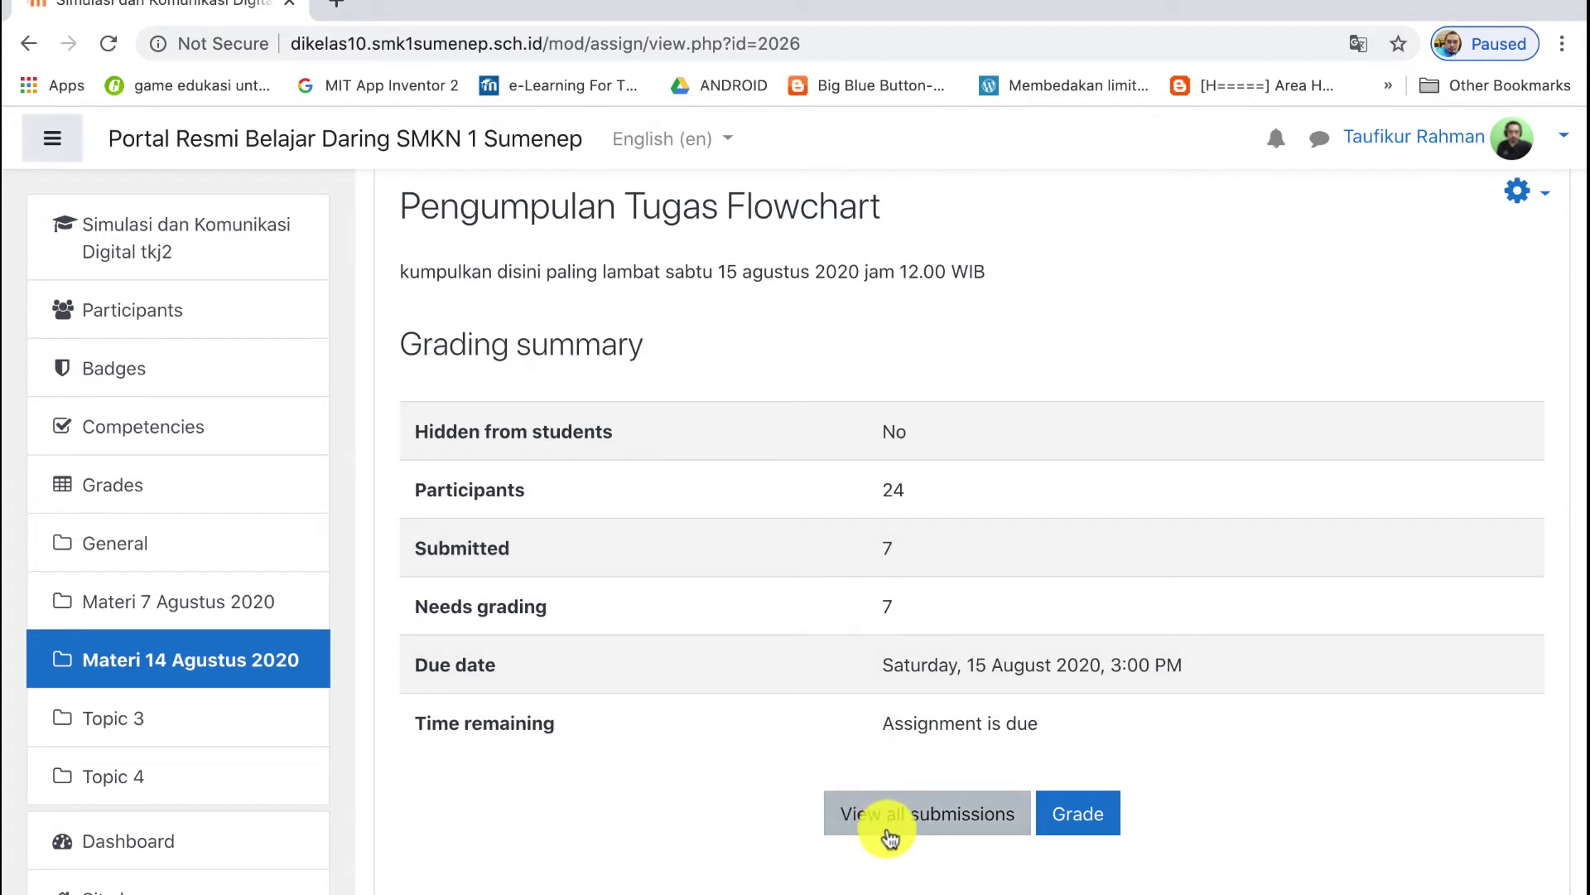
click(955, 816)
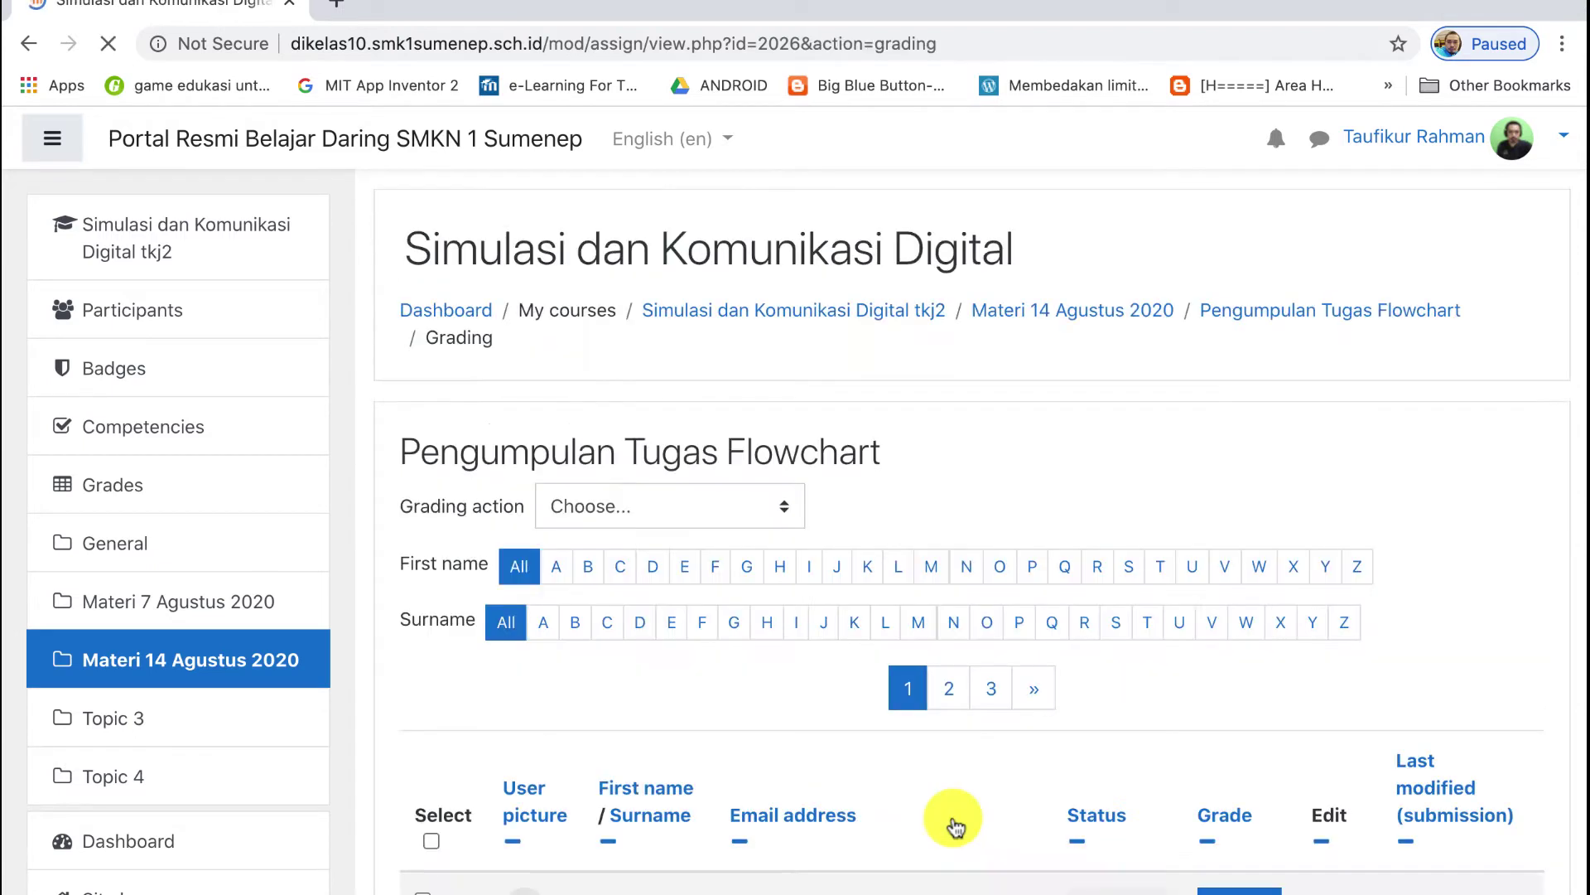
Examine each student's submission status, overdue notice, submitted file and comments in the grading table
scroll(955, 824, down, 1)
scroll(955, 824, down, 4)
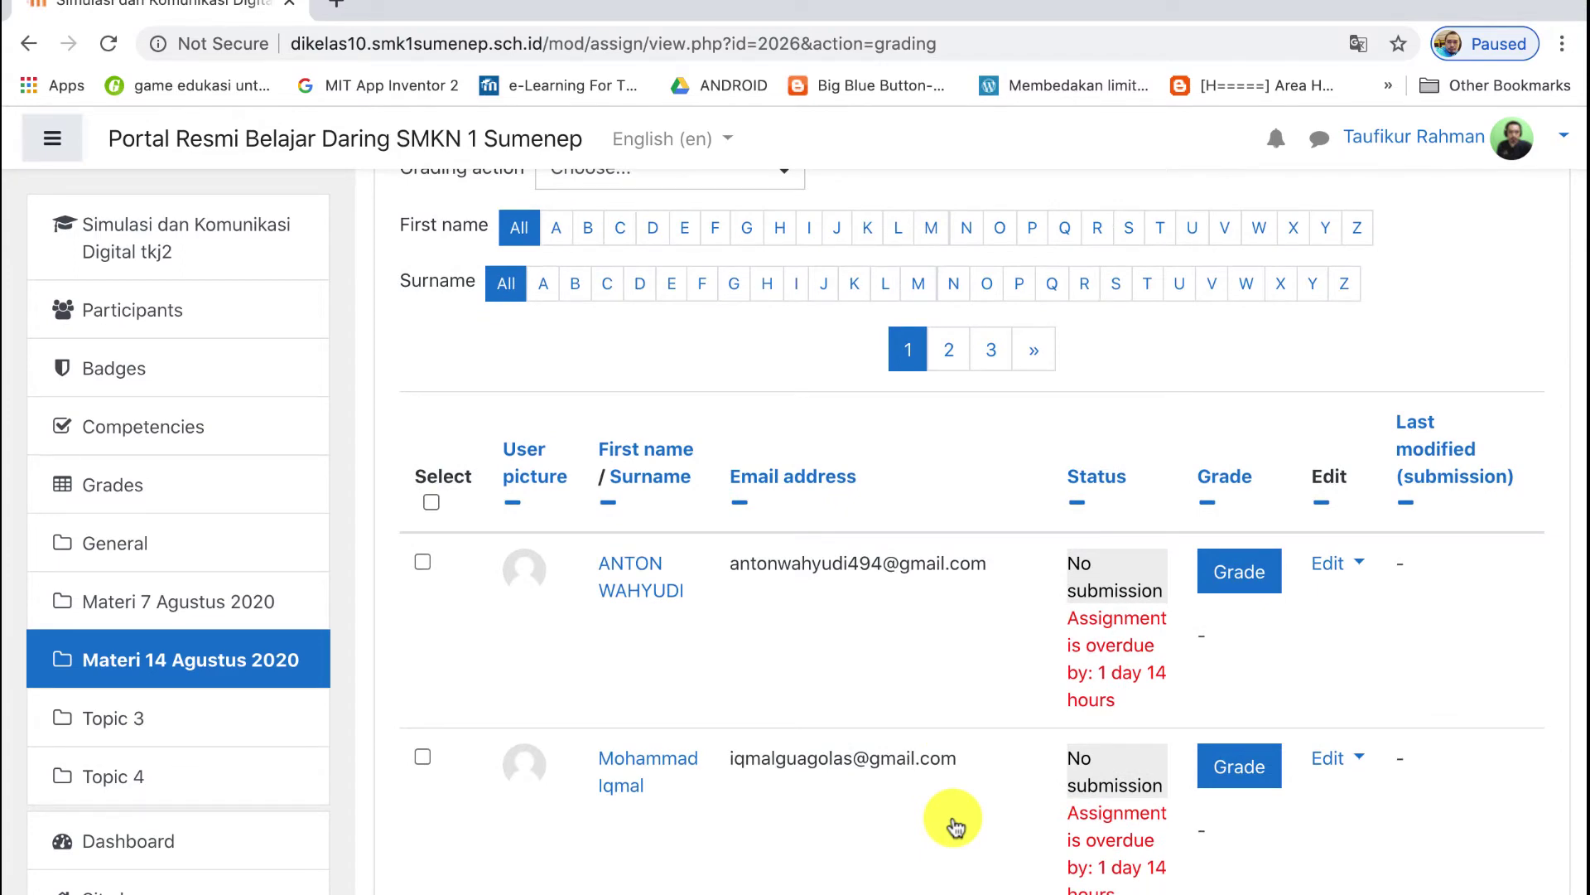
scroll(955, 824, down, 2)
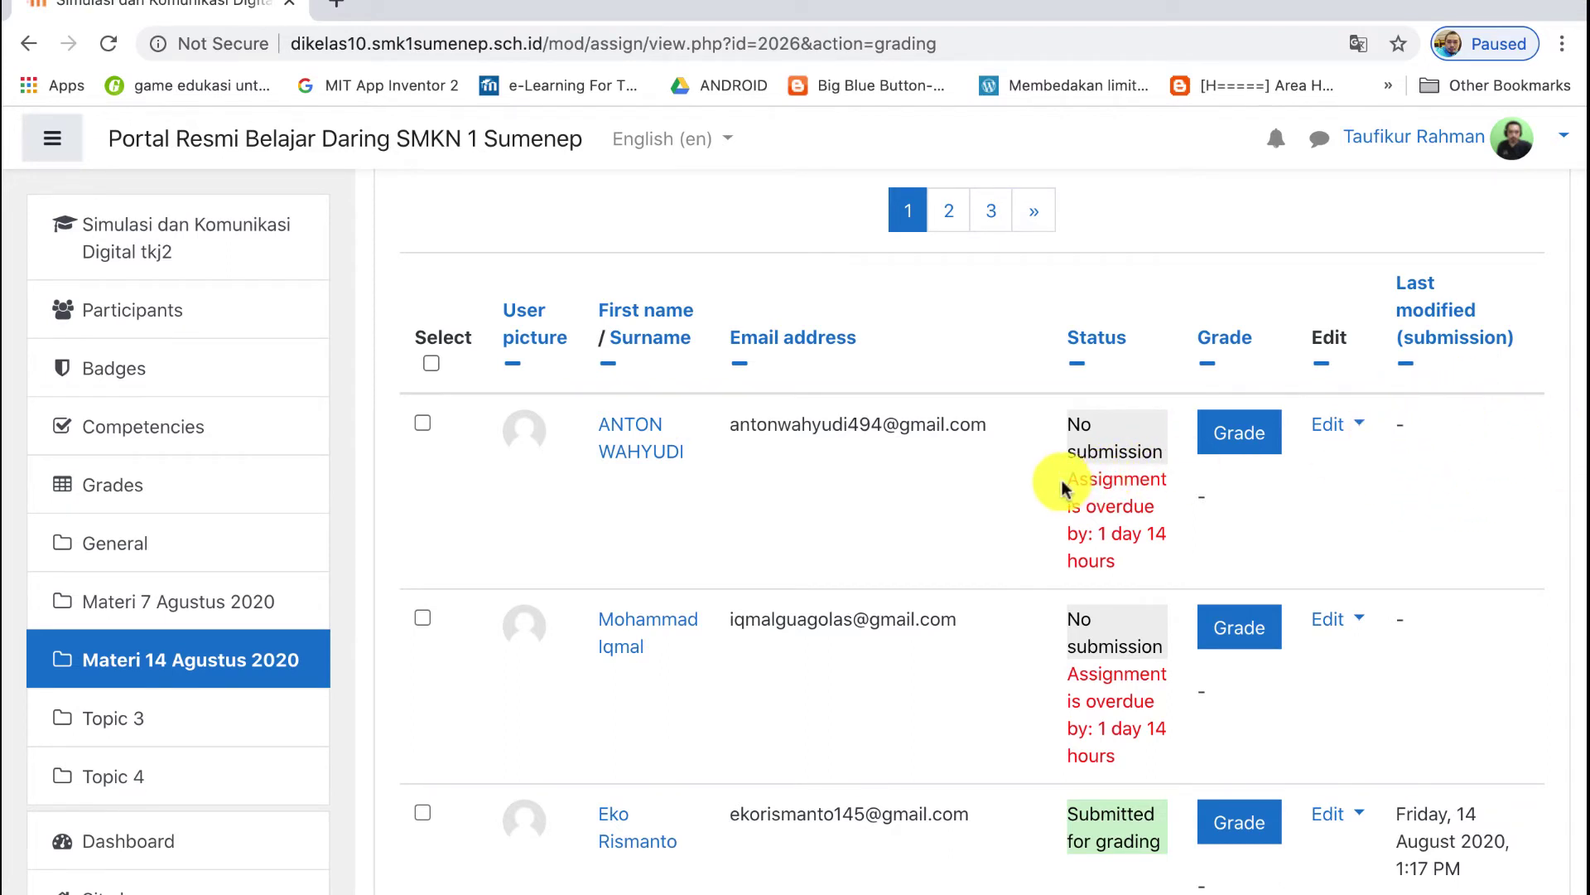
drag(1069, 480, 1119, 566)
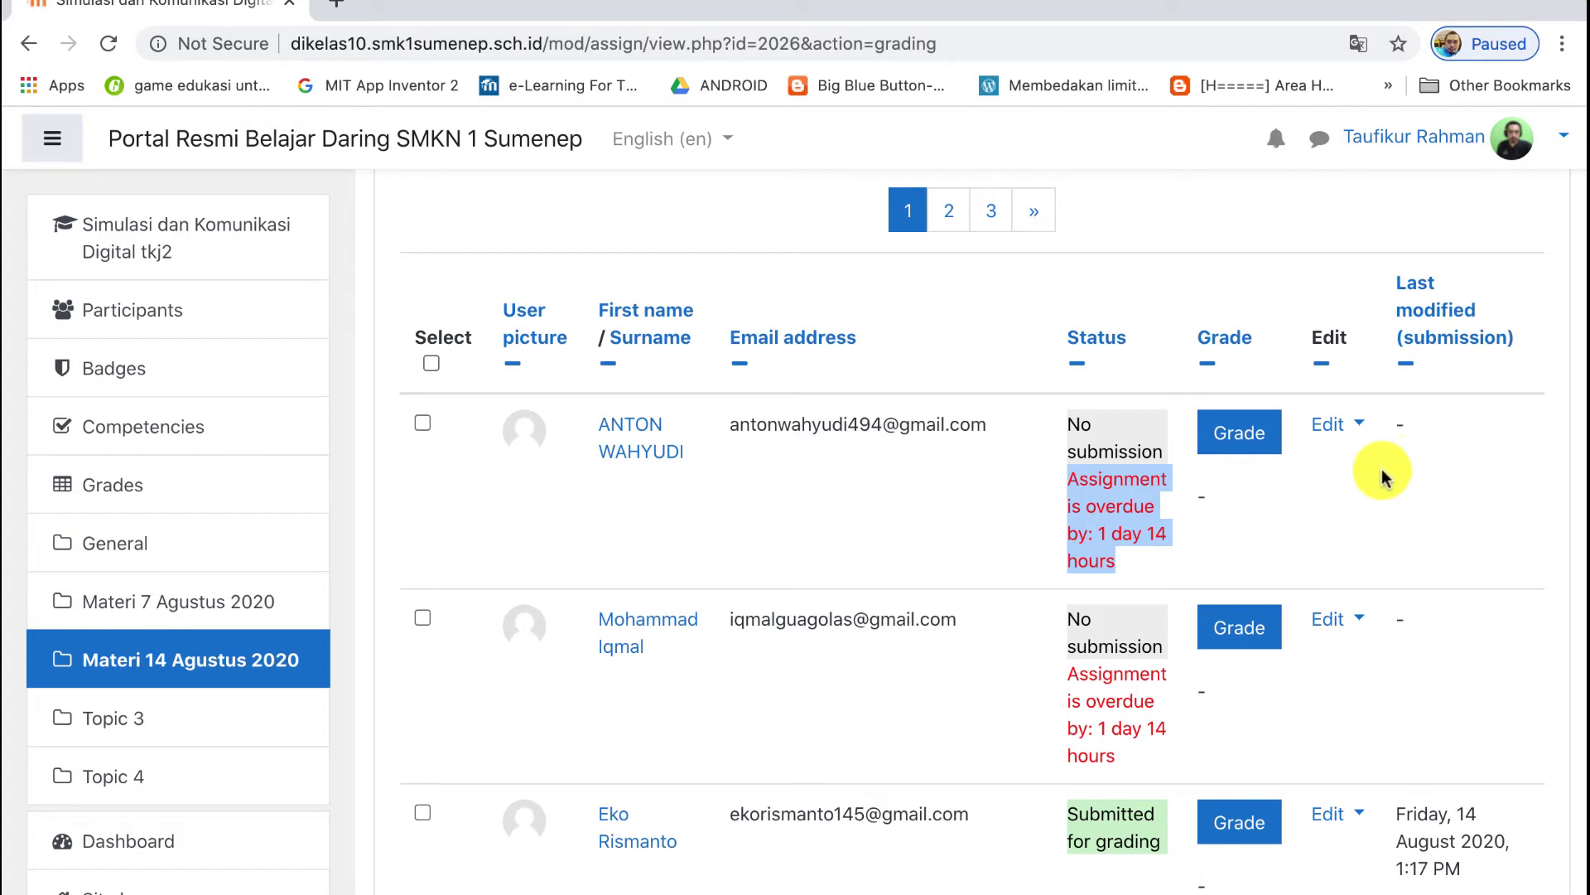
scroll(1378, 472, down, 3)
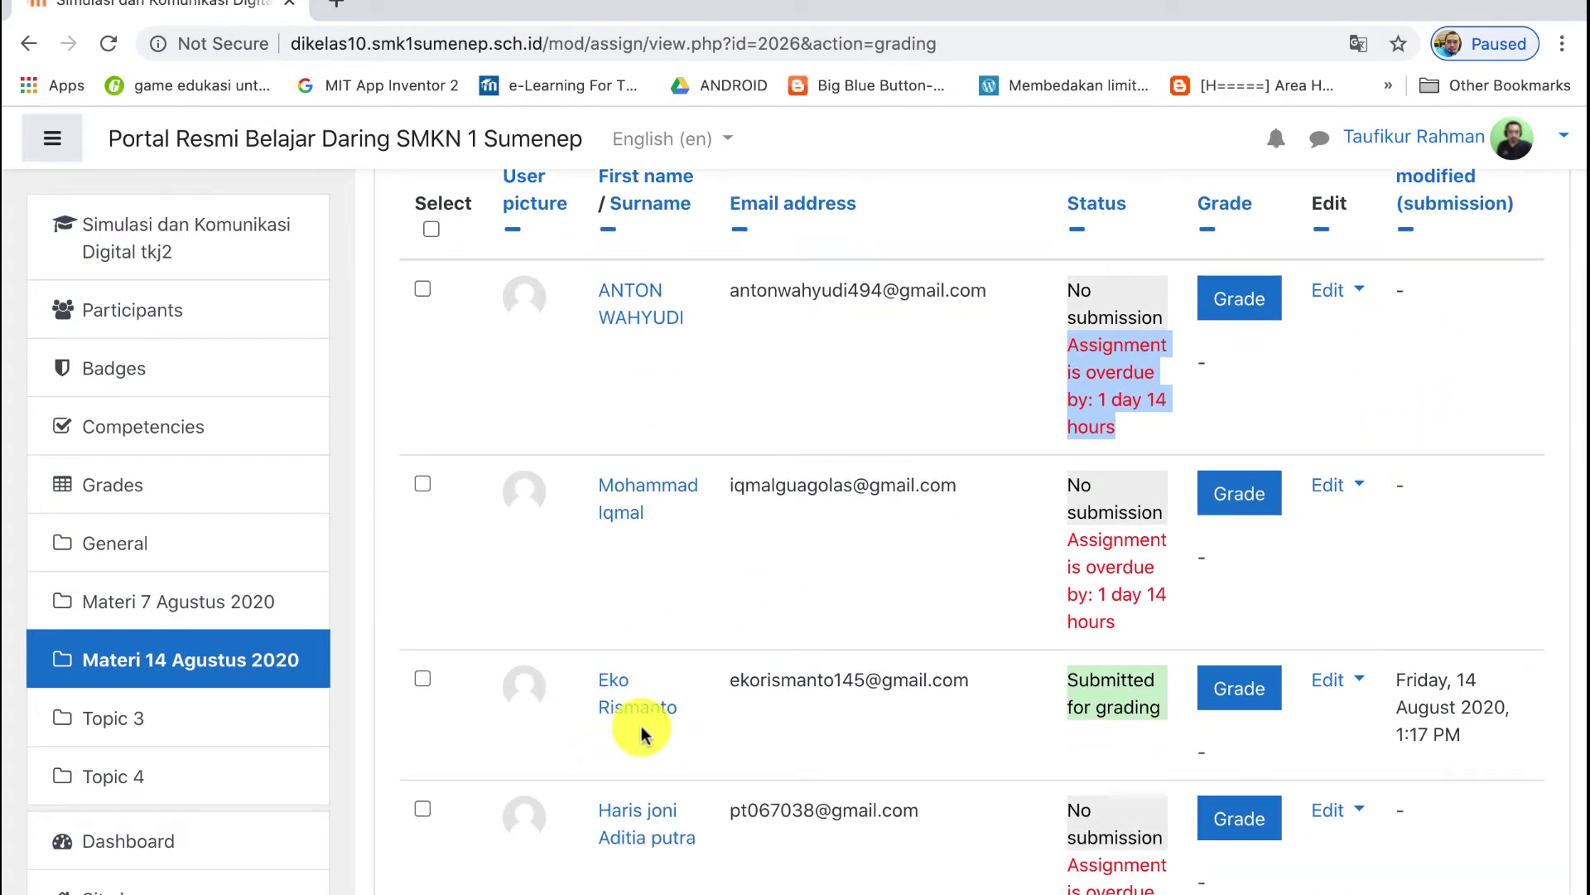
scroll(877, 696, right, 5)
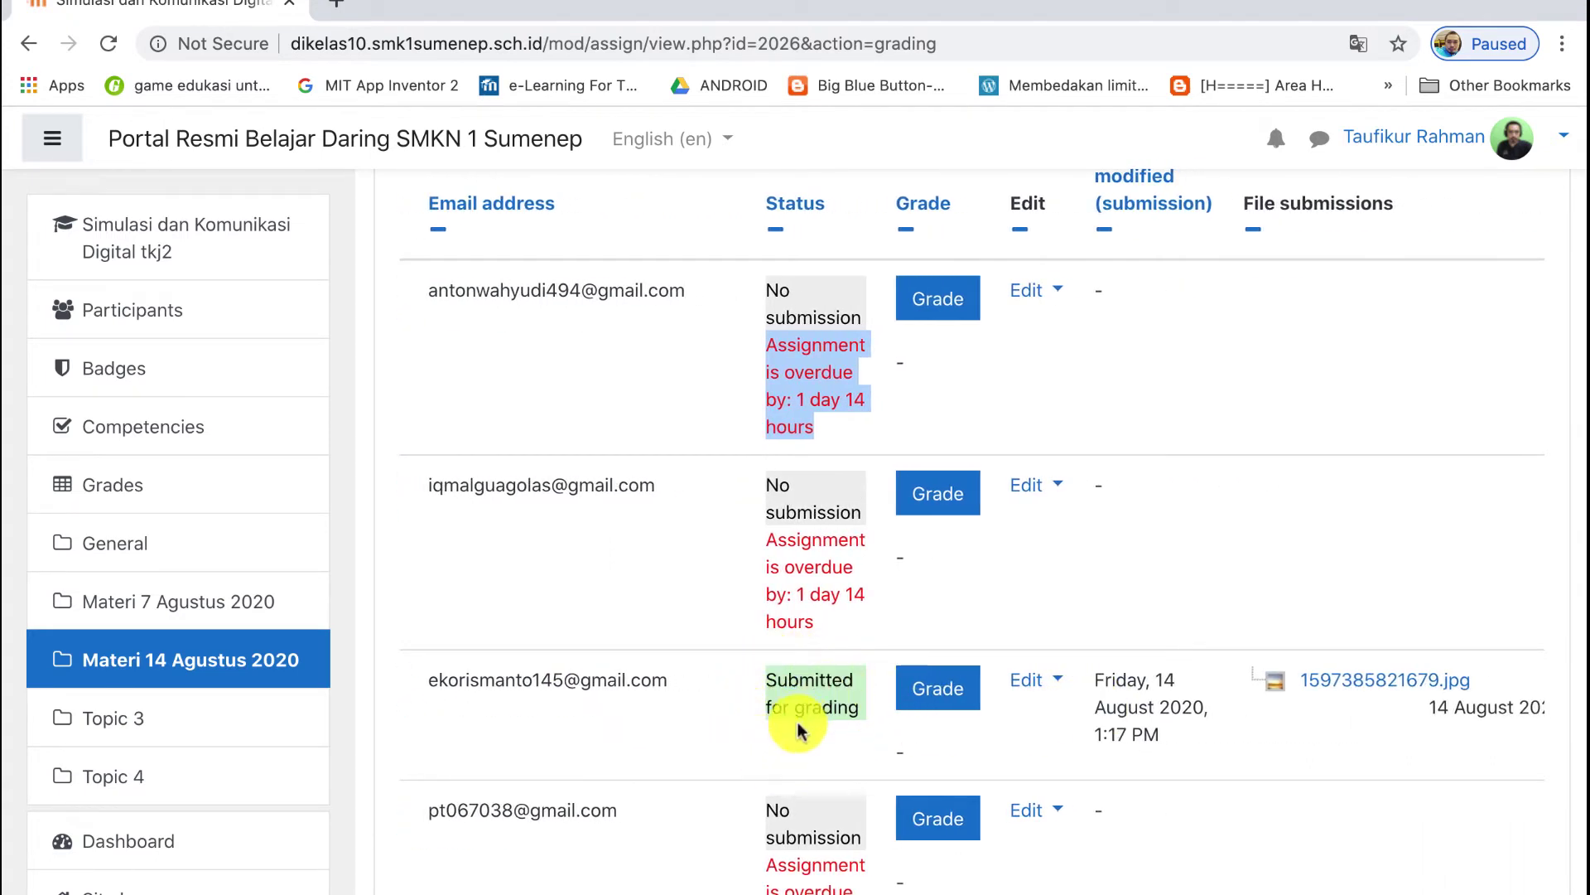
scroll(1342, 710, right, 5)
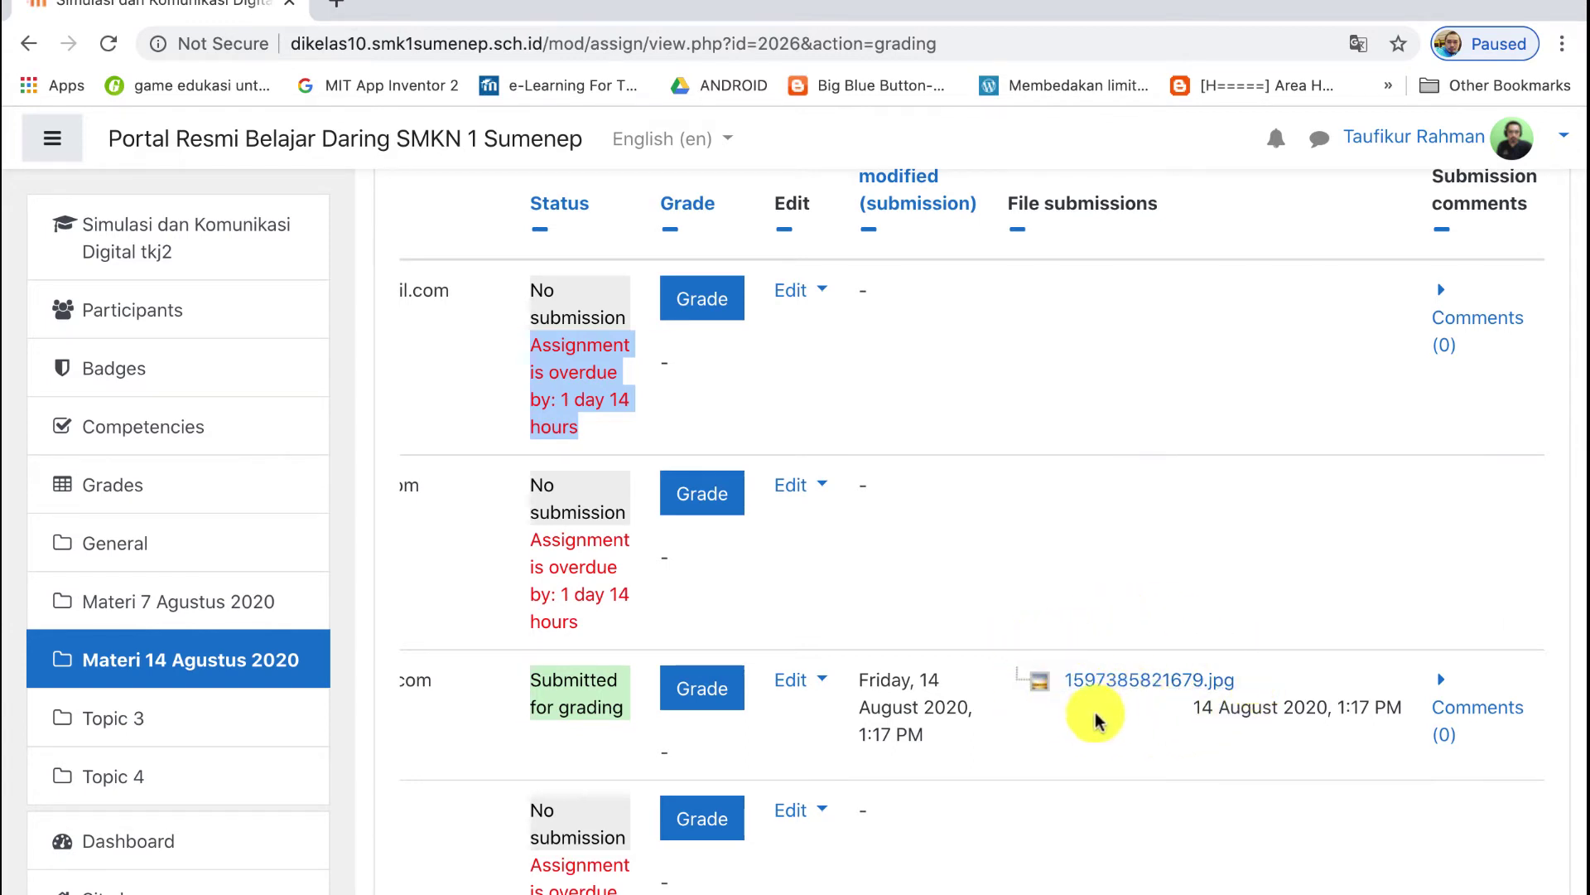
scroll(1309, 712, right, 3)
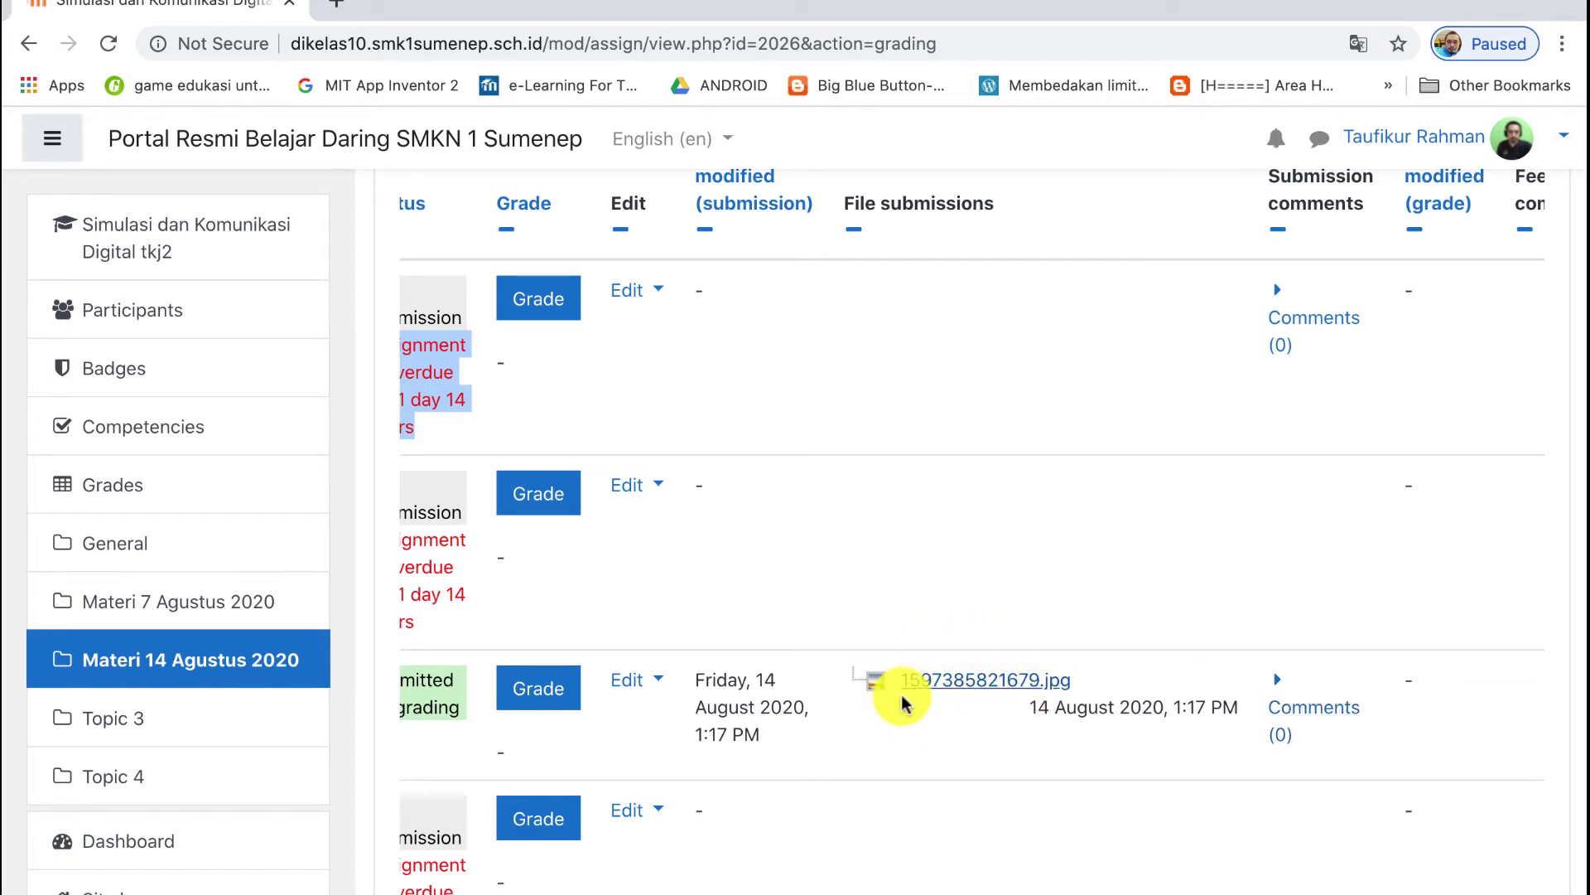
Open the grading page for the third listed student, whose submission is 1597385821679.jpg
scroll(638, 700, left, 1)
scroll(638, 700, left, 1)
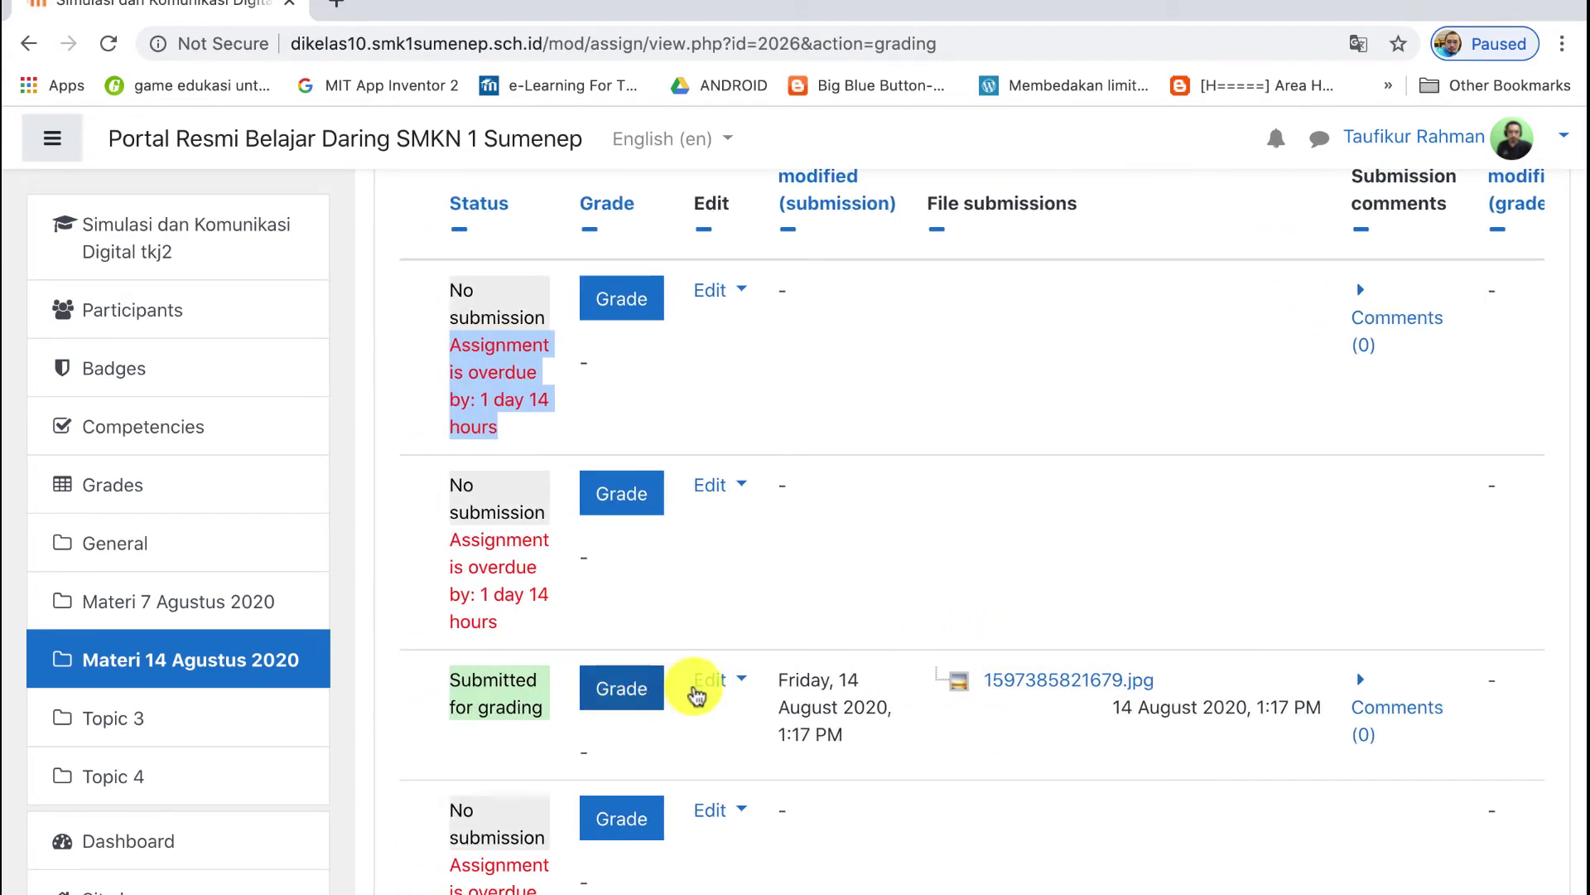
scroll(631, 650, left, 5)
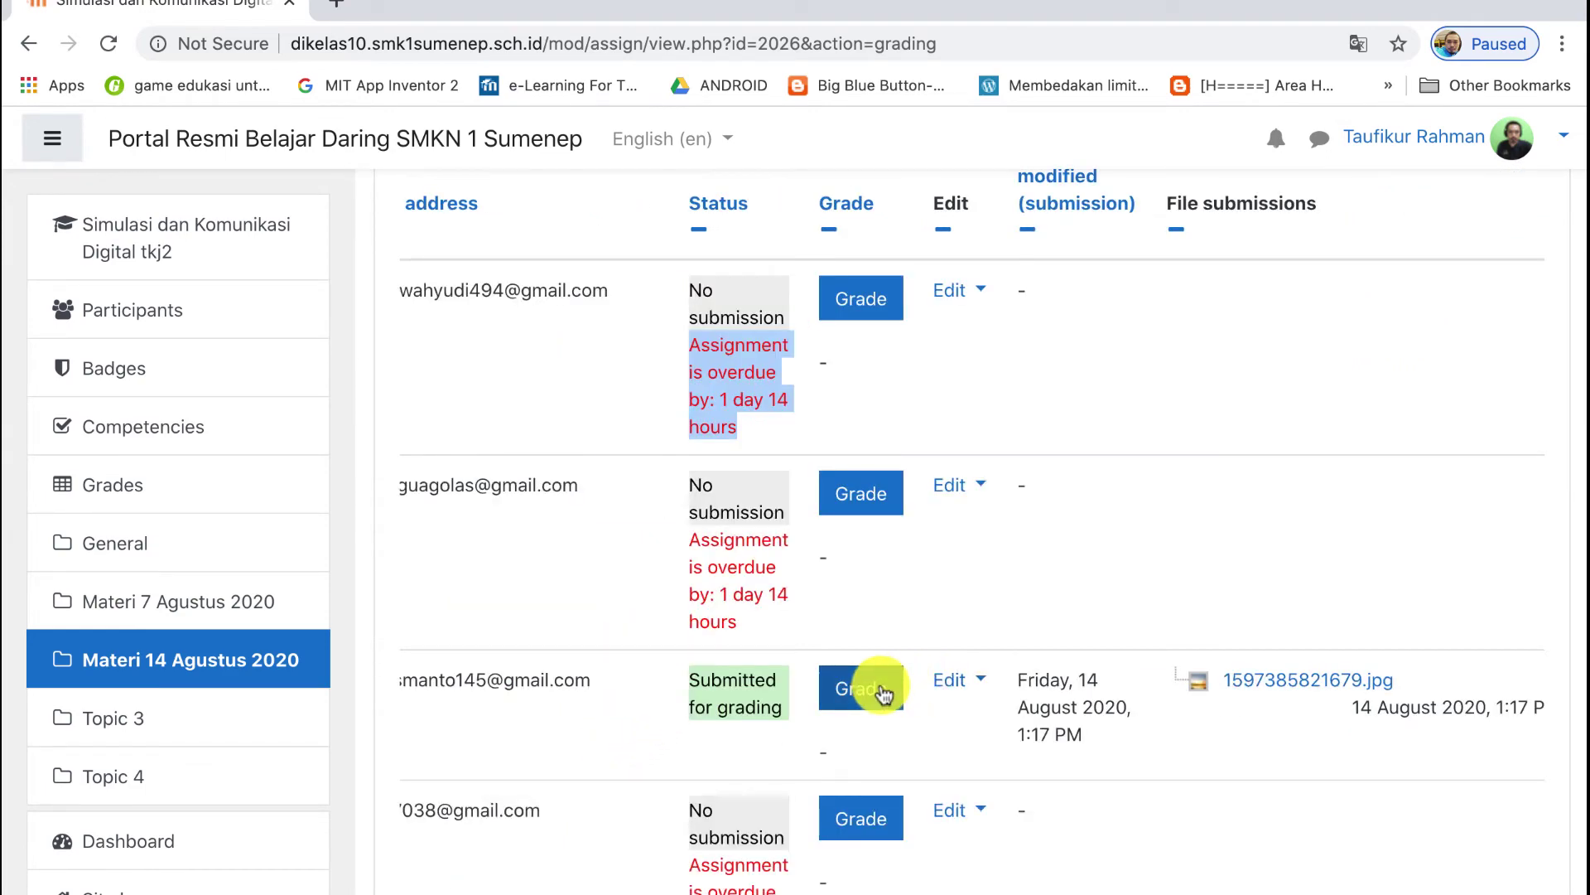
scroll(875, 686, left, 4)
scroll(877, 675, left, 4)
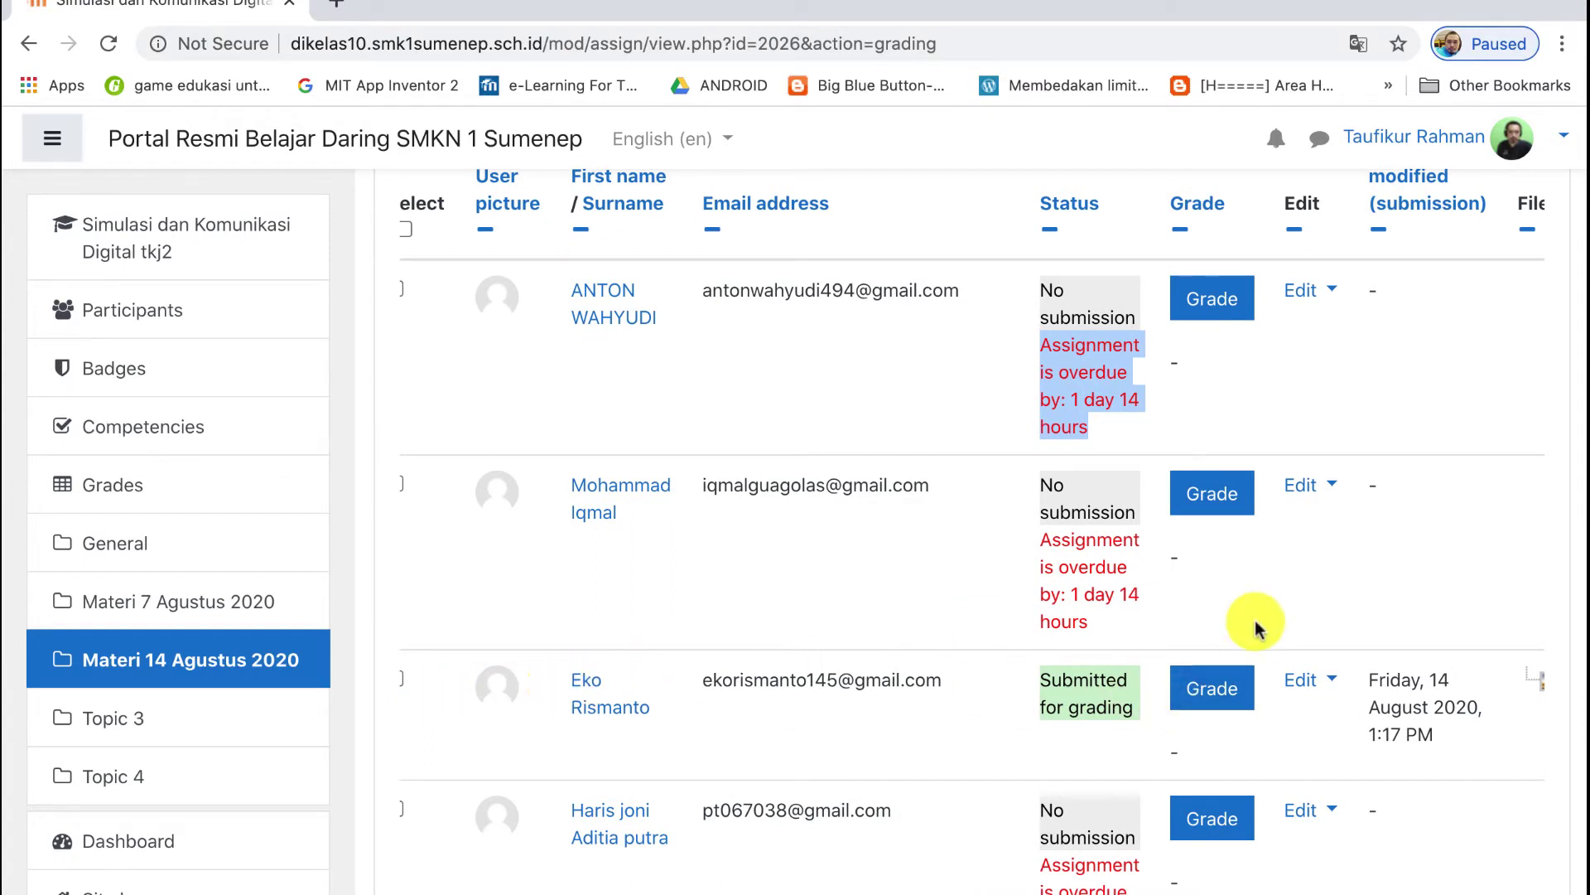
click(1221, 688)
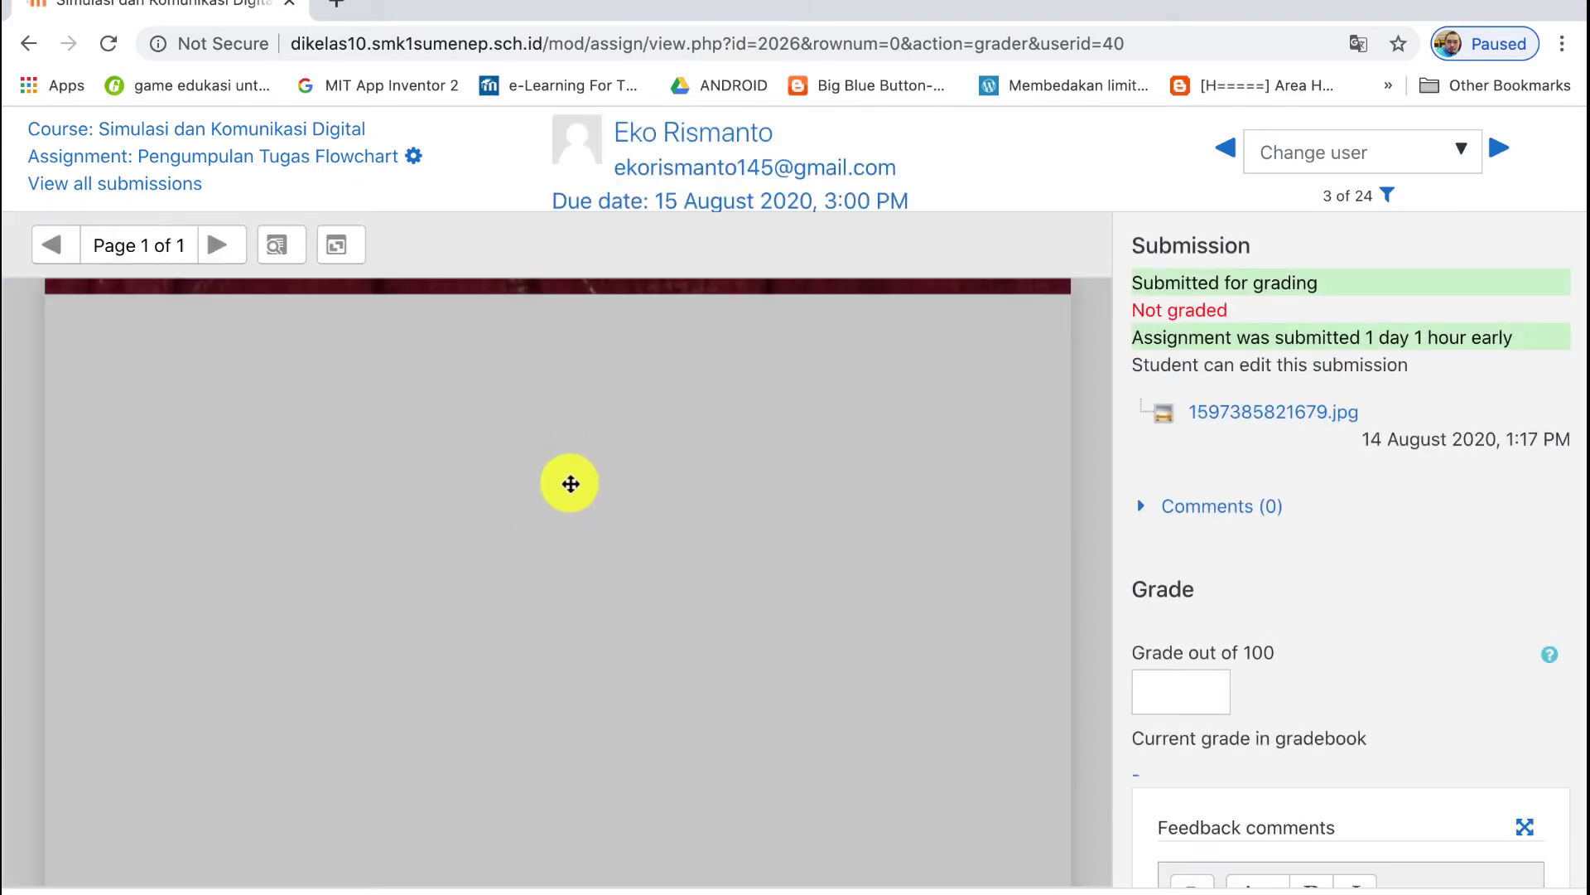
Read through the student's handwritten instant noodle steps and flowchart in the submission preview
scroll(543, 579, down, 5)
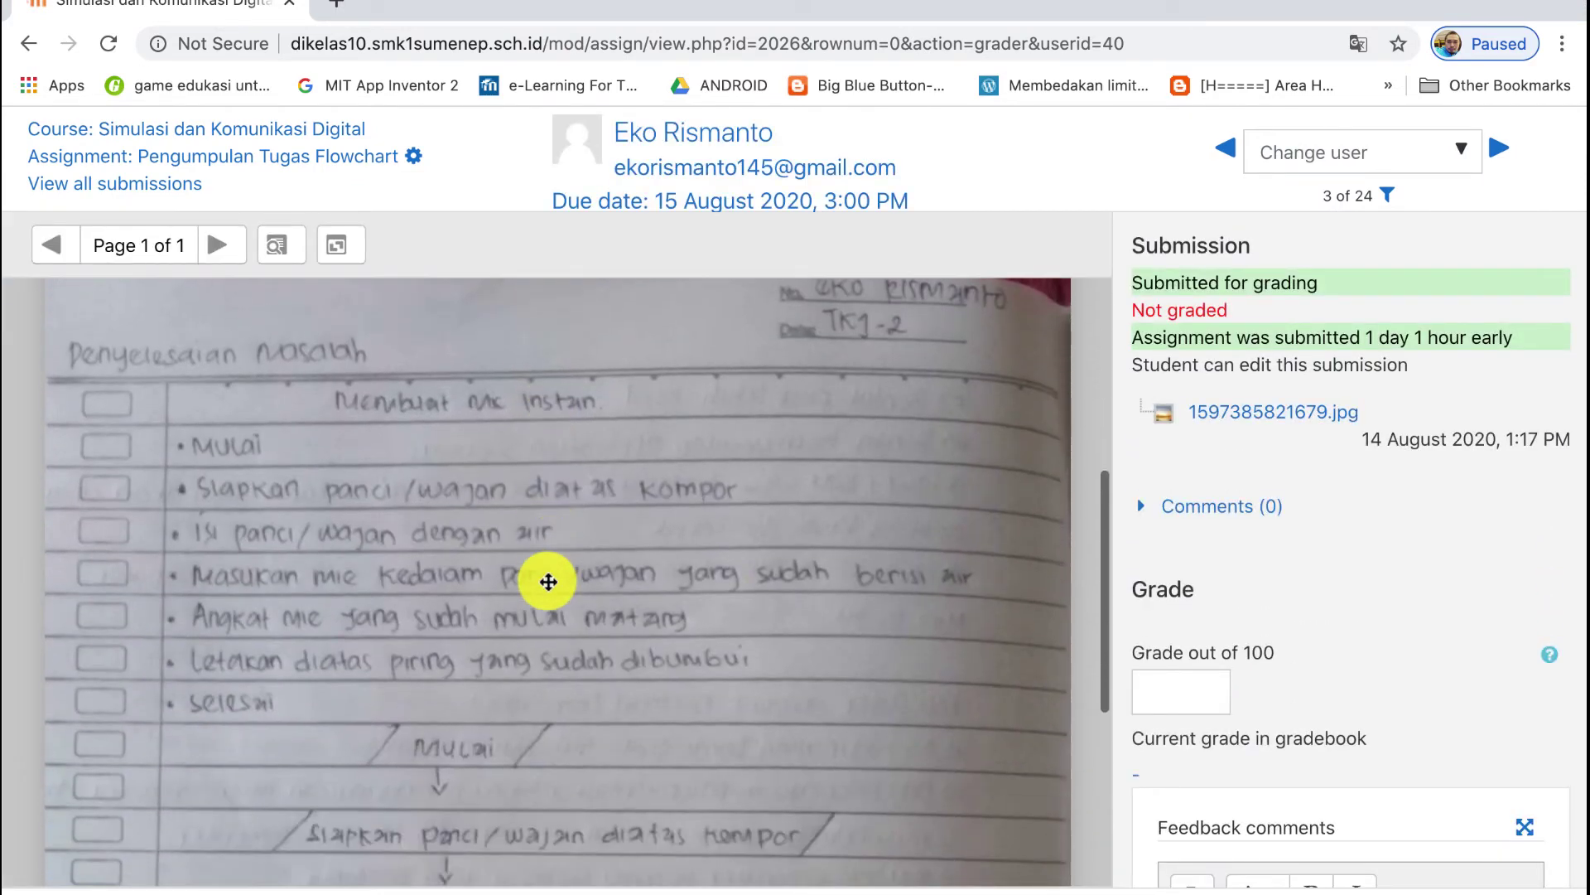
scroll(624, 521, down, 1)
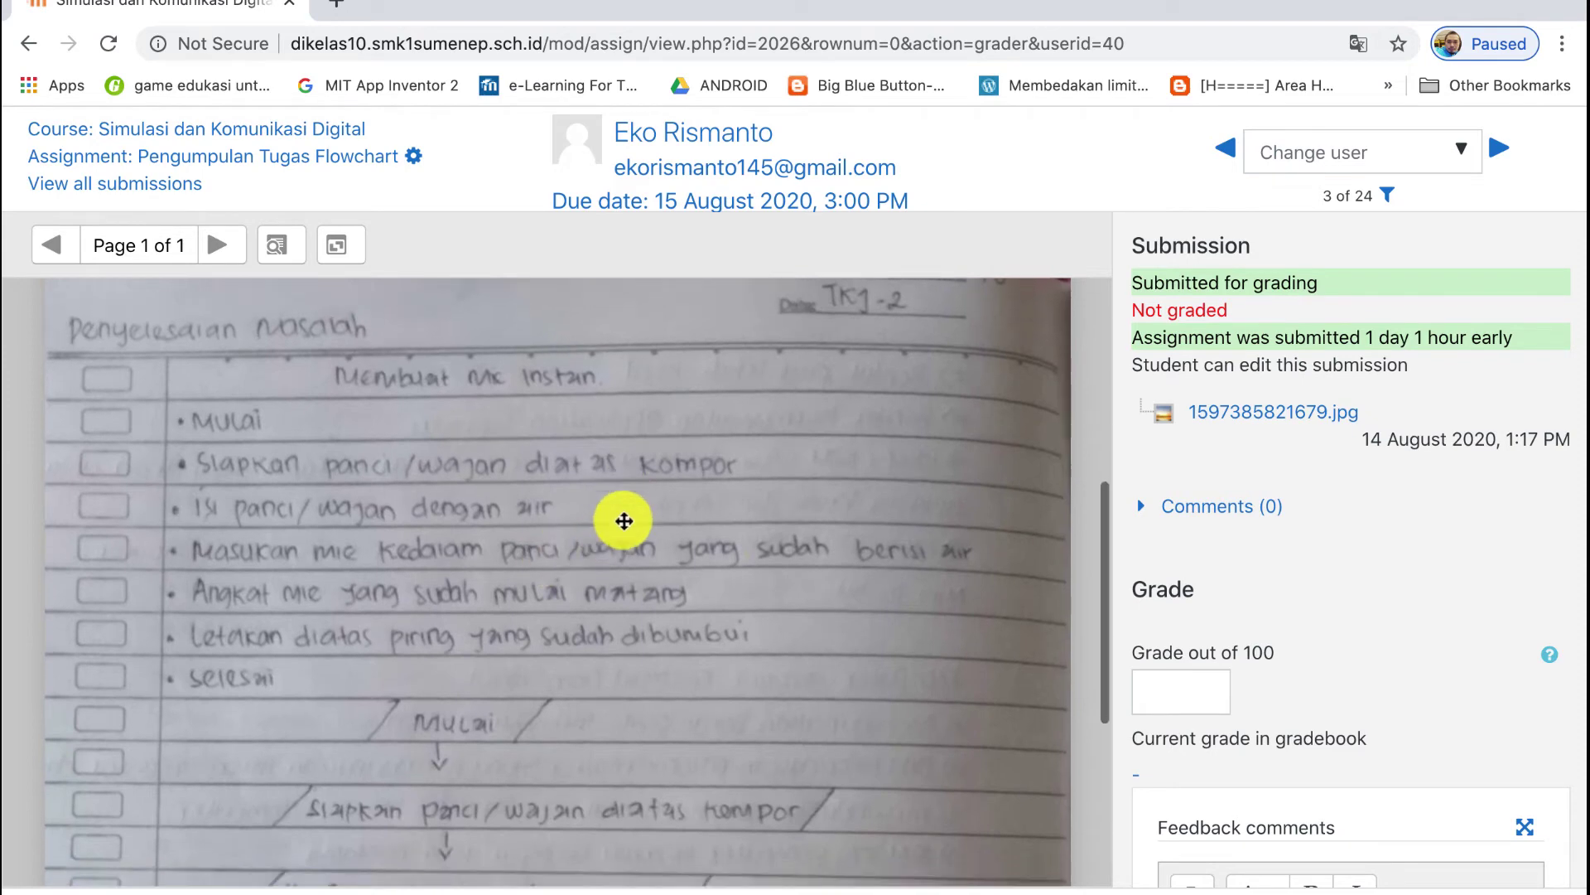
scroll(624, 520, down, 1)
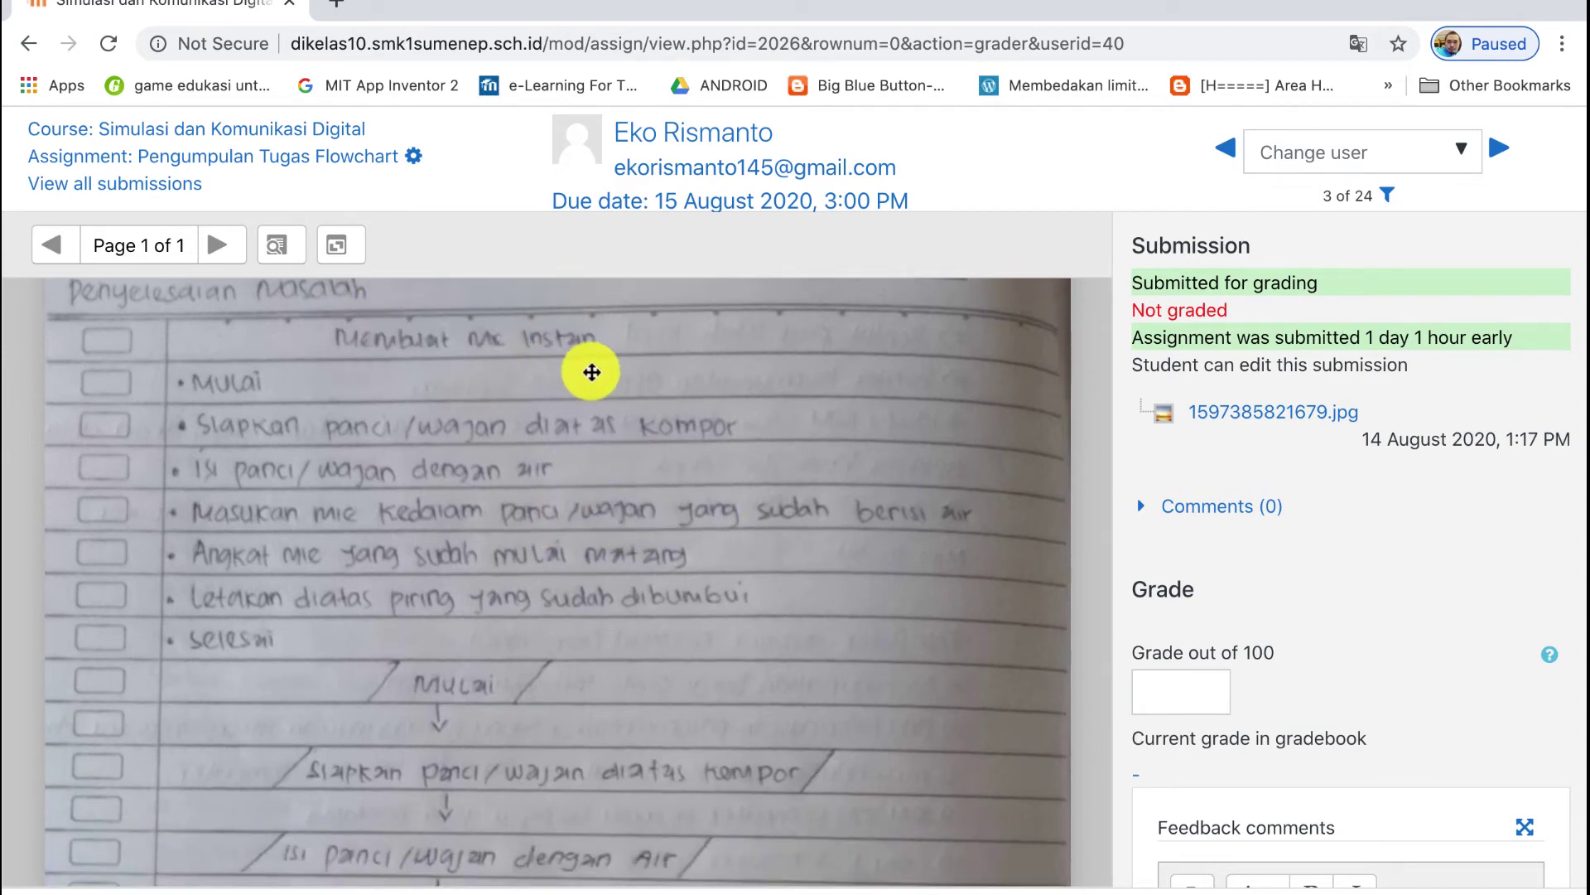
scroll(464, 517, down, 5)
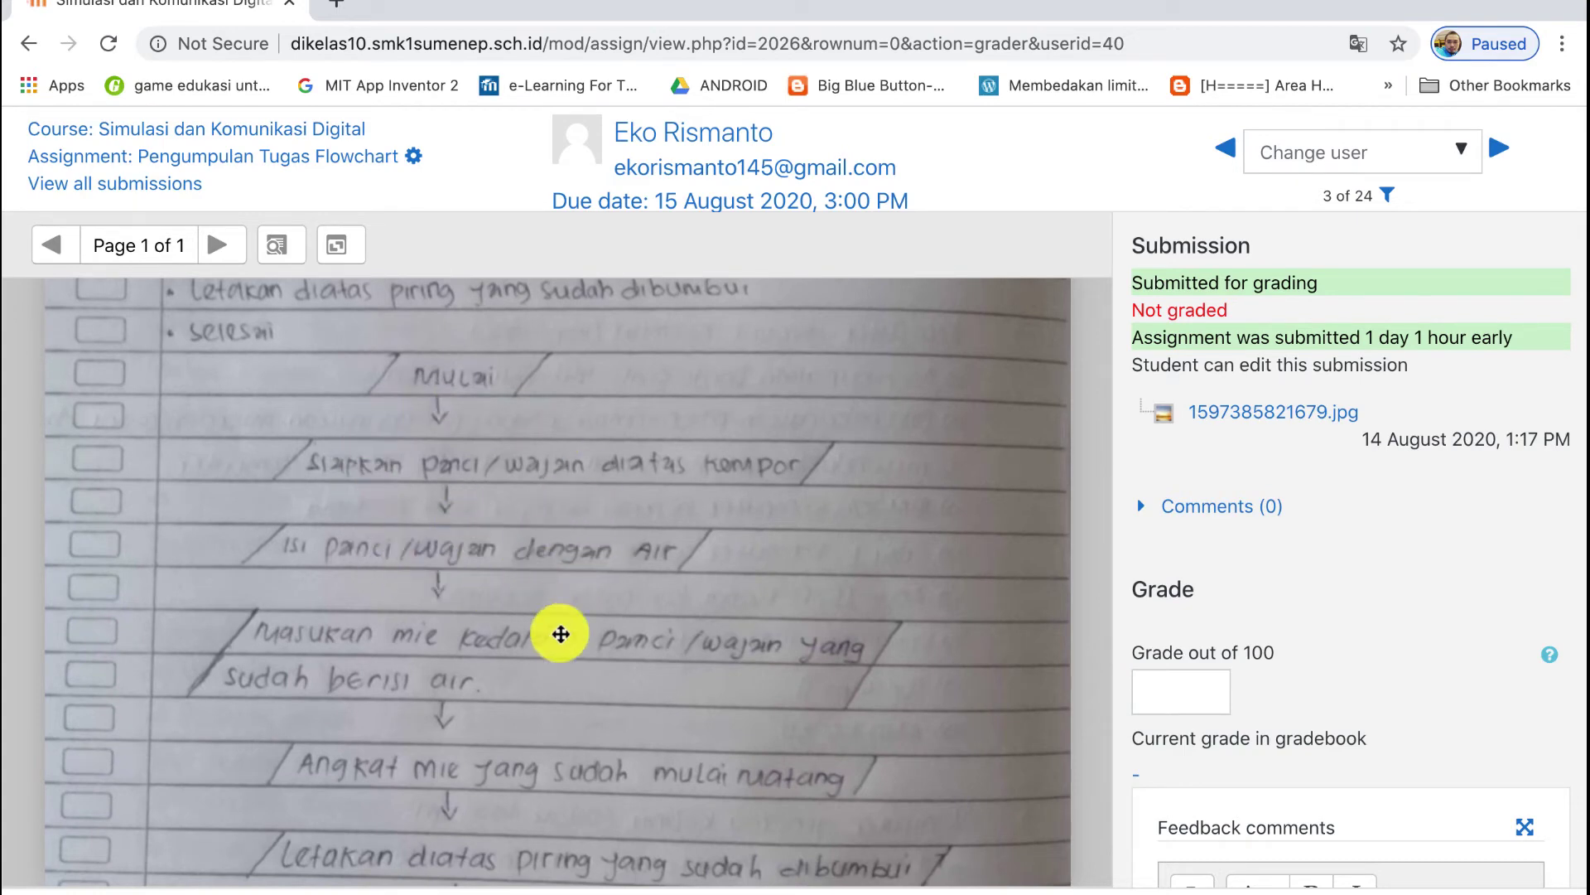
scroll(539, 634, up, 2)
scroll(539, 634, down, 10)
scroll(540, 634, up, 10)
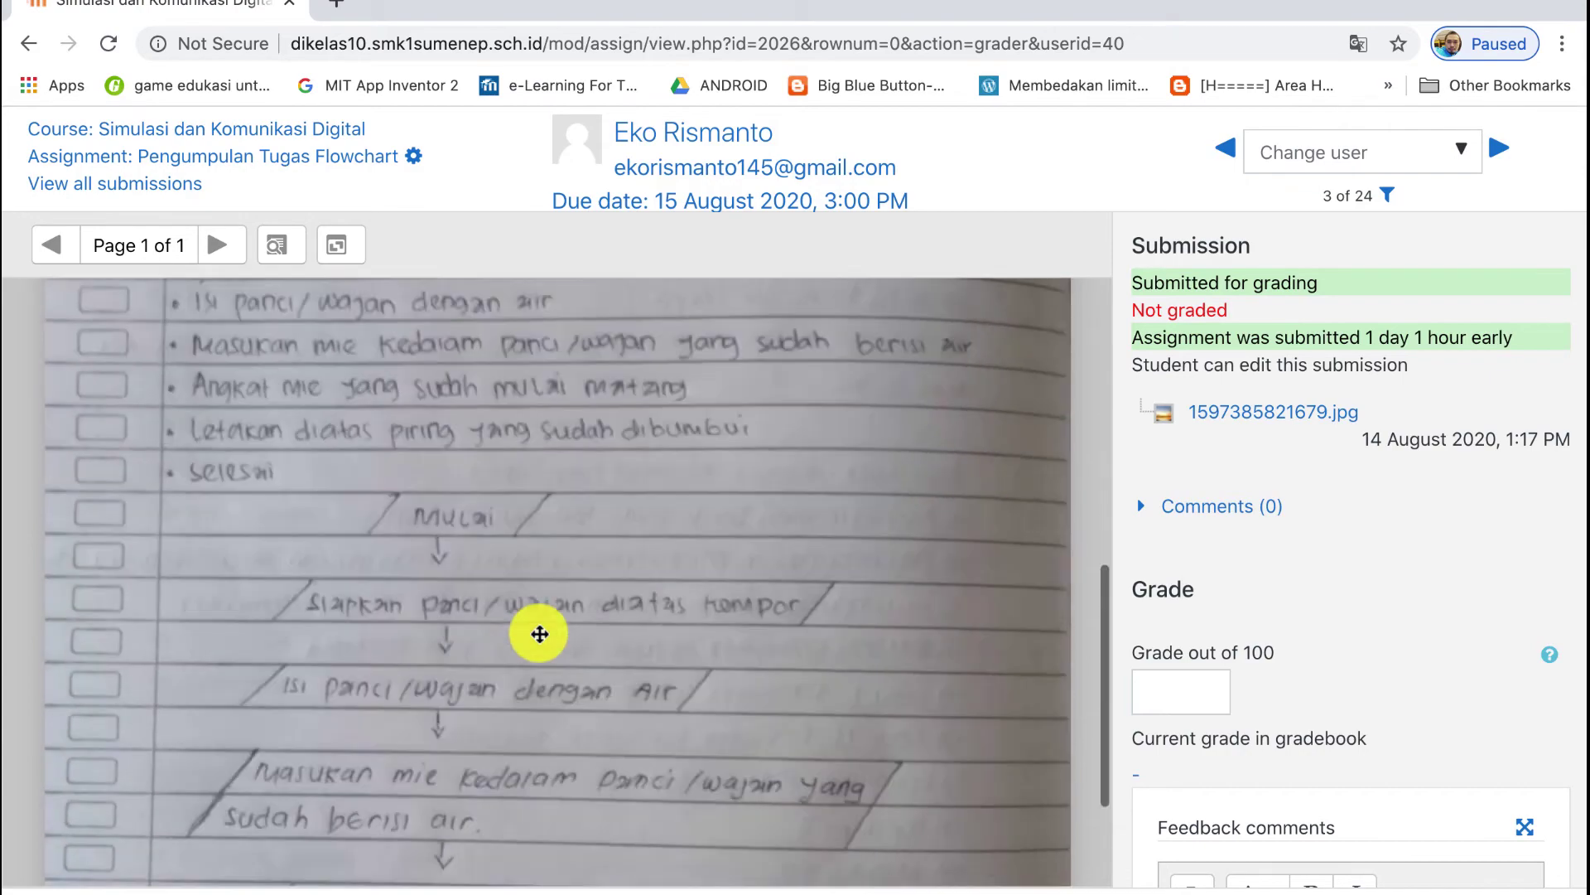
scroll(539, 634, down, 3)
scroll(662, 580, up, 8)
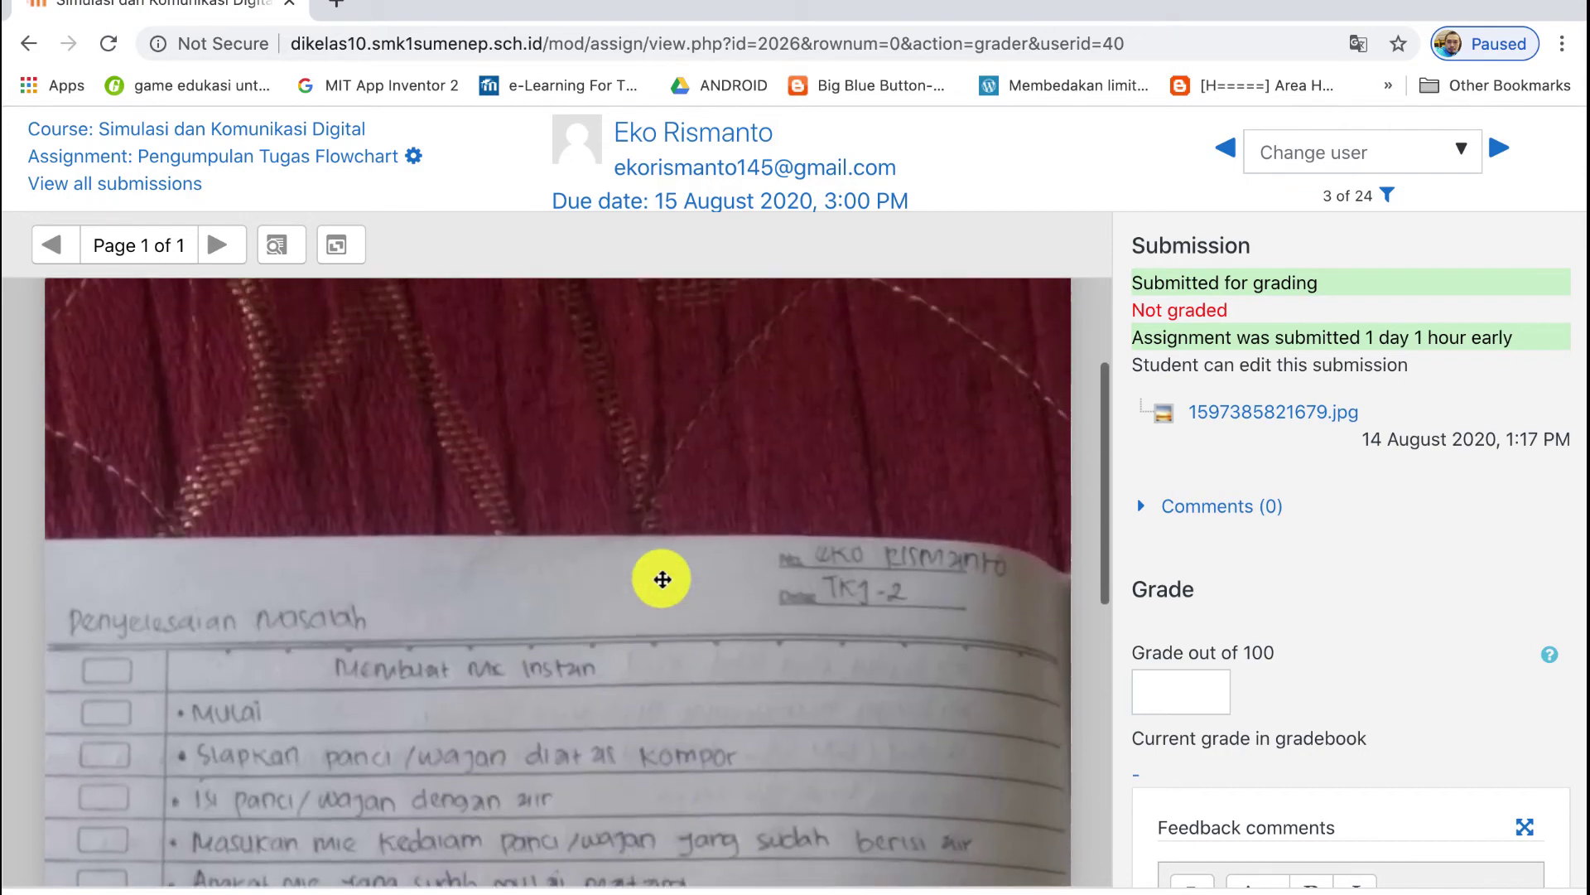
scroll(663, 580, down, 3)
scroll(662, 580, down, 1)
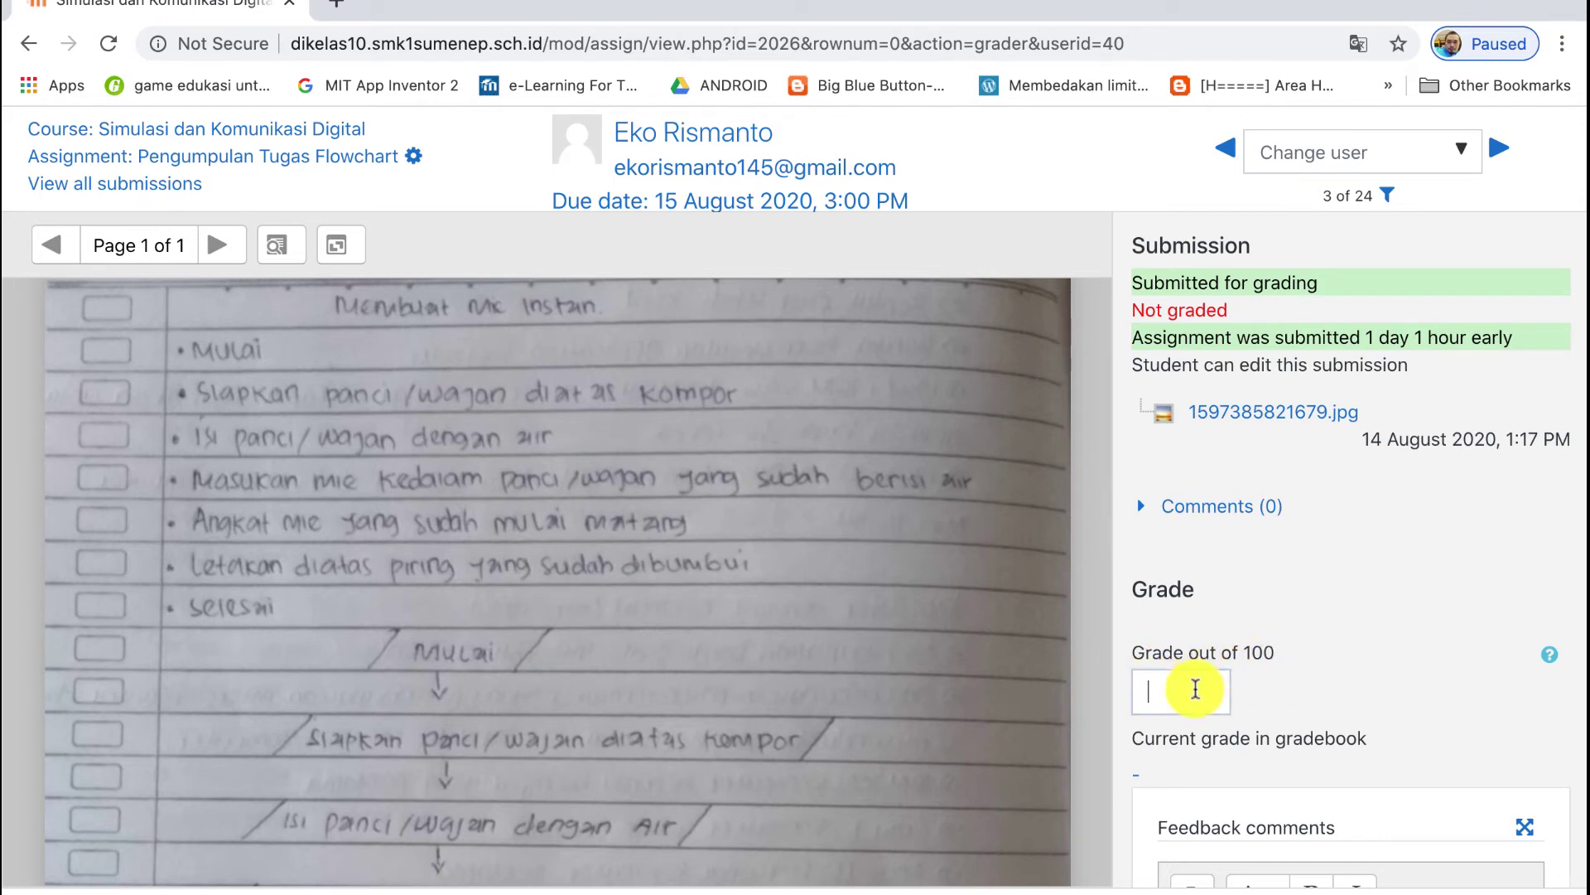
Enter a grade of 90 out of 100 for the student's flowchart submission
click(1195, 689)
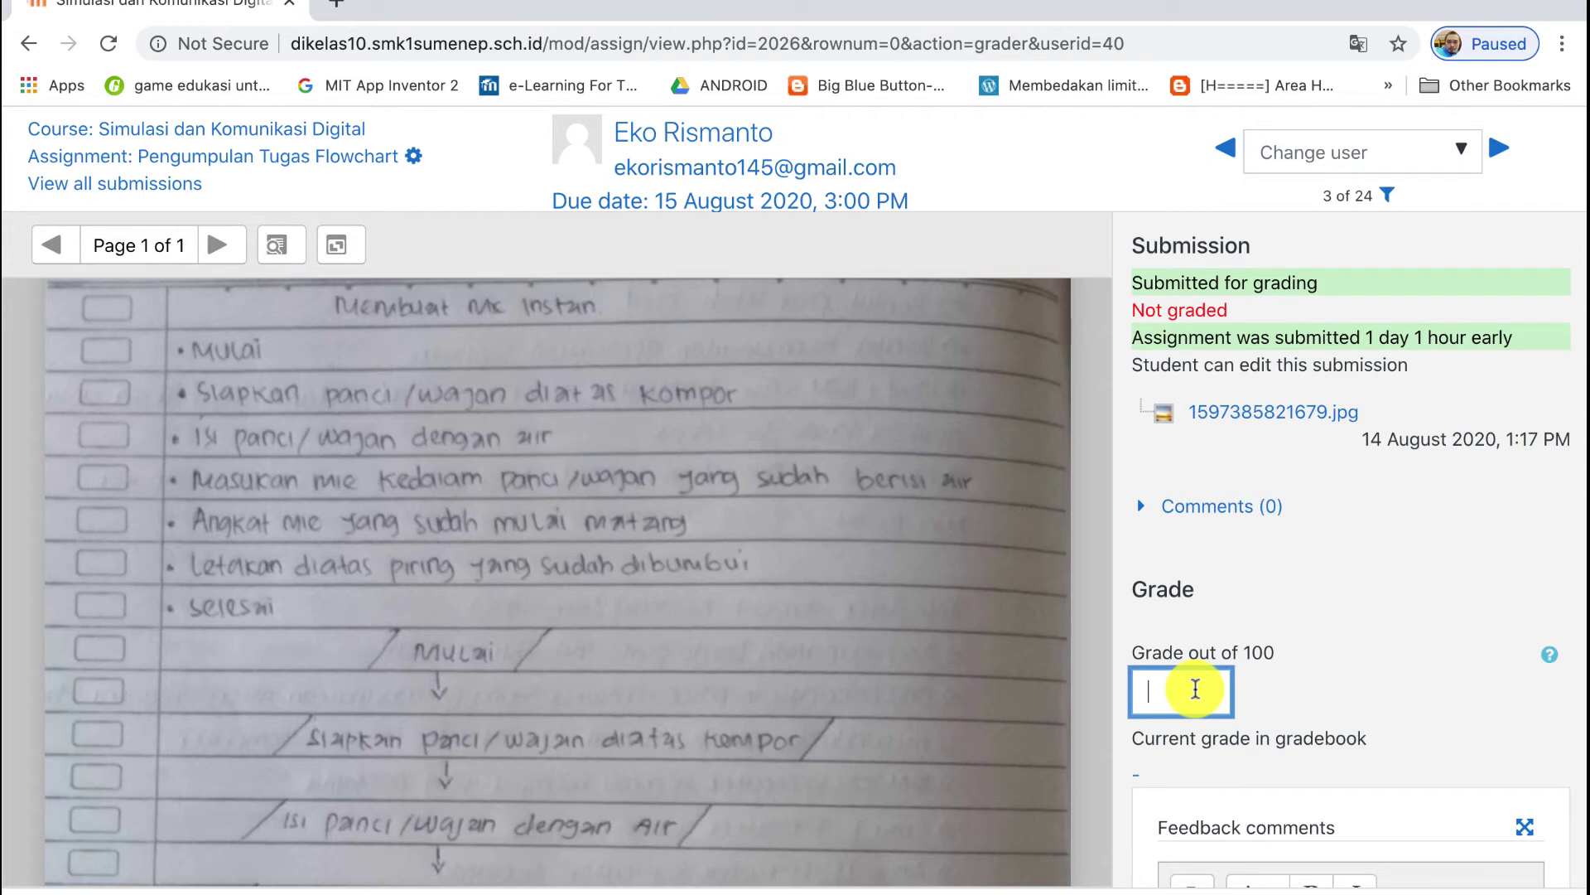
text(90)
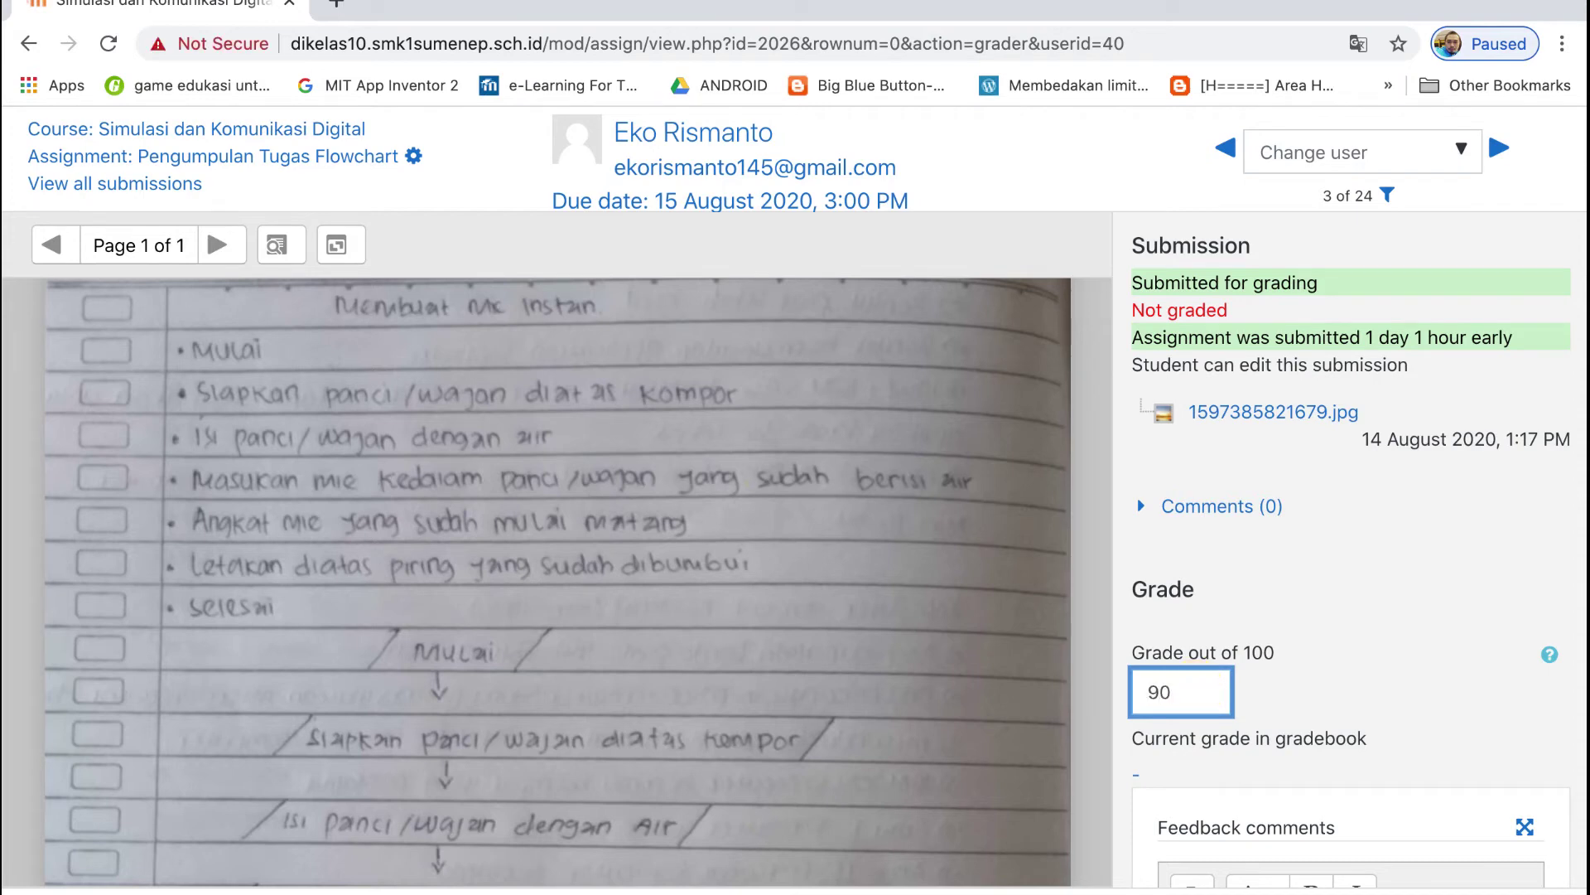
scroll(1321, 649, down, 1)
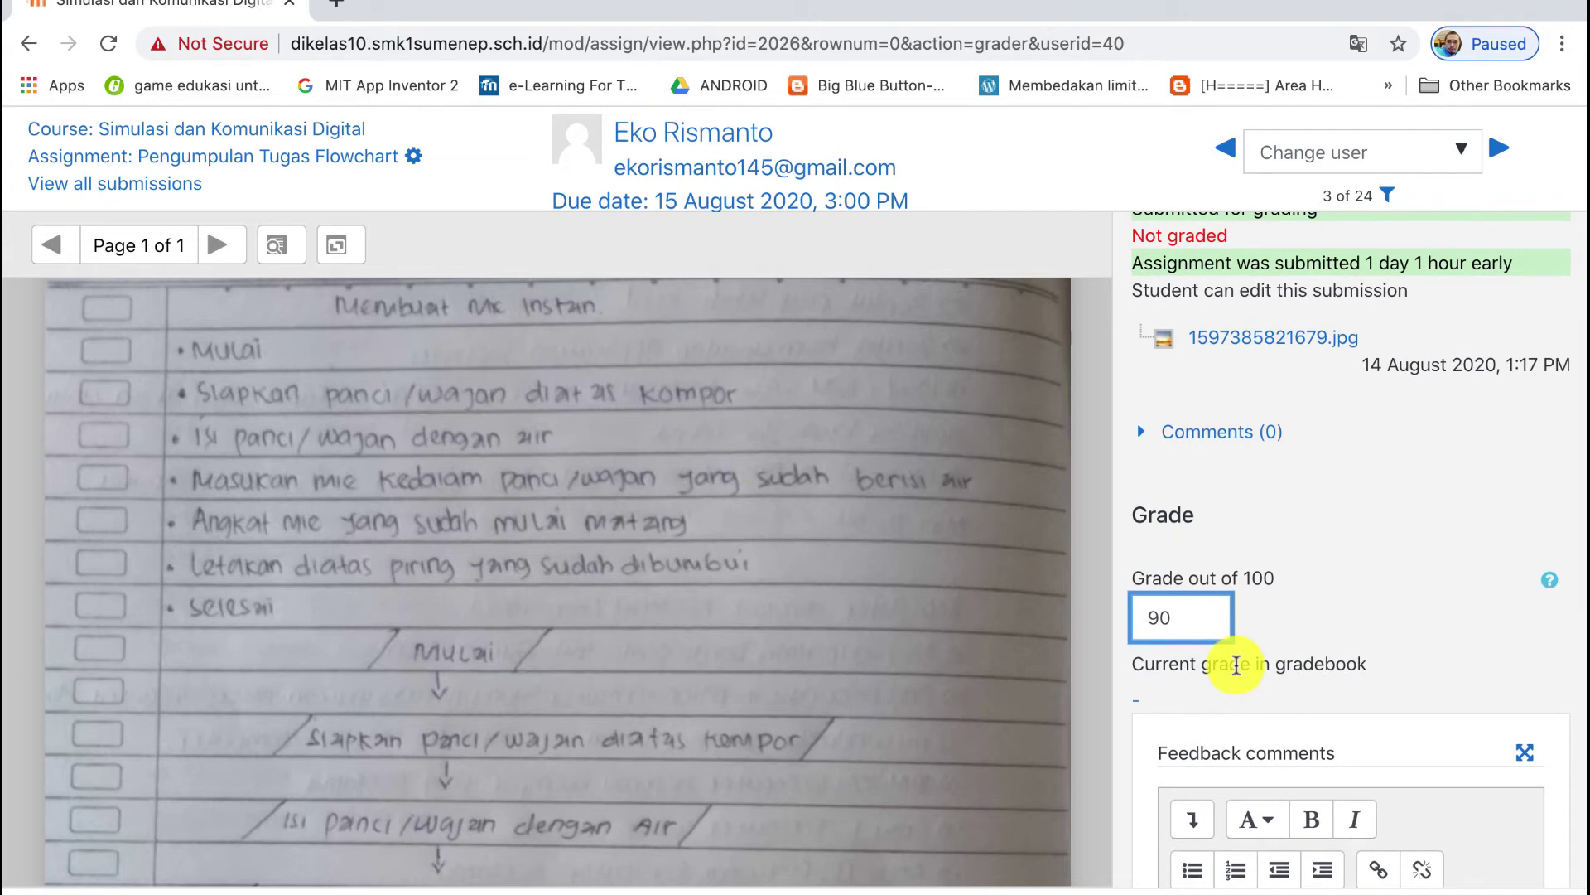
Set the grade to 70 with feedback 'ok sudah cukup baik, cuma penulisan lombang notasinya harus sesuai dengan yang sudah saya sampaikan di materi ya'
scroll(1235, 664, down, 3)
click(1228, 768)
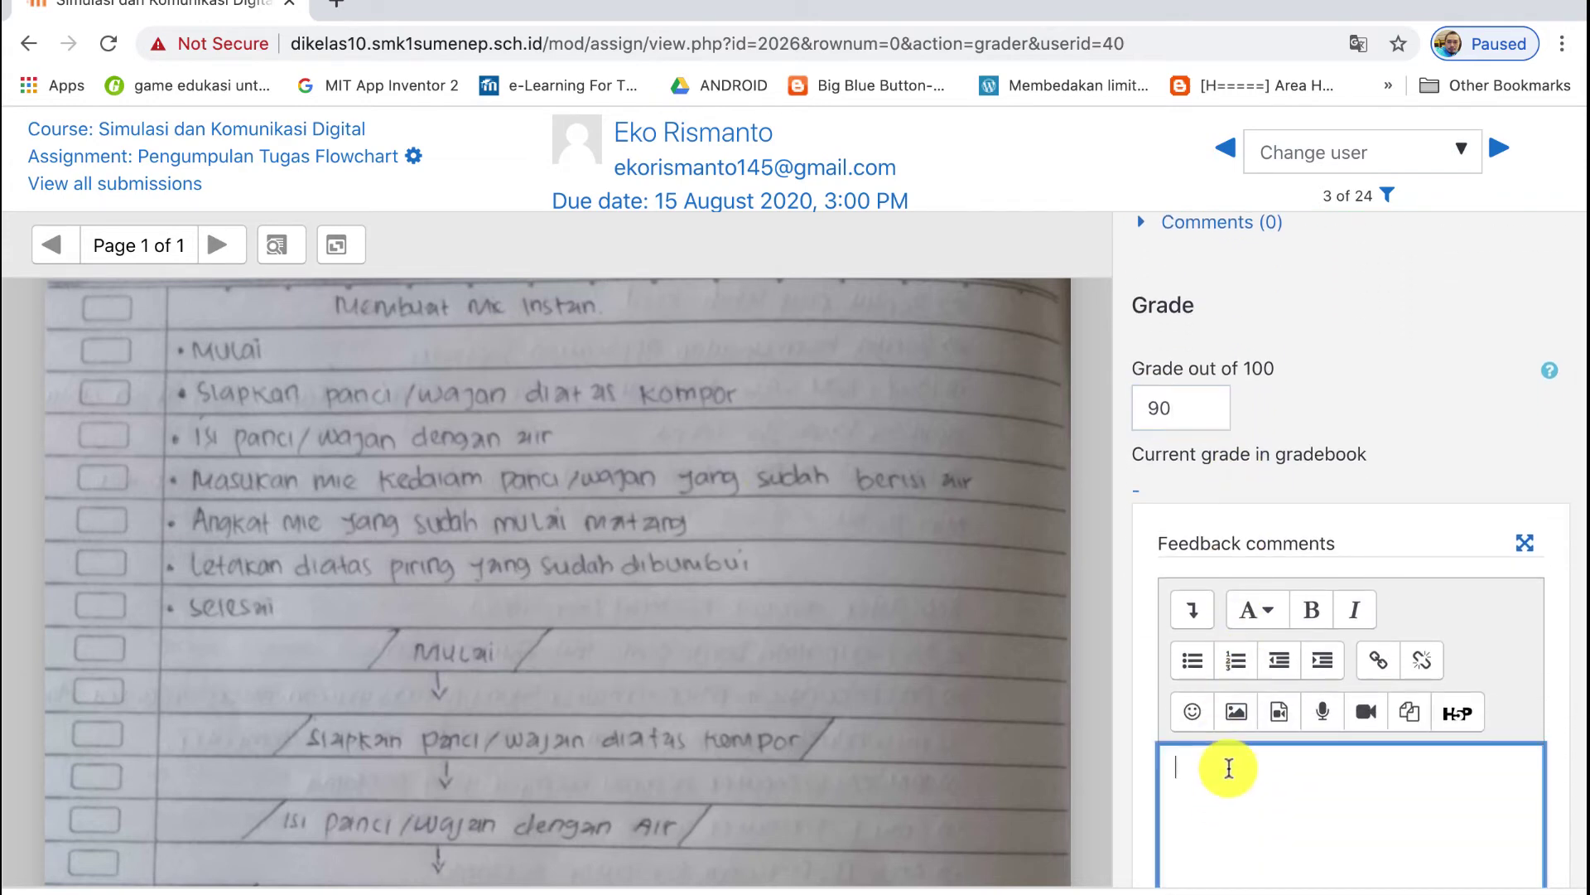
text(ok)
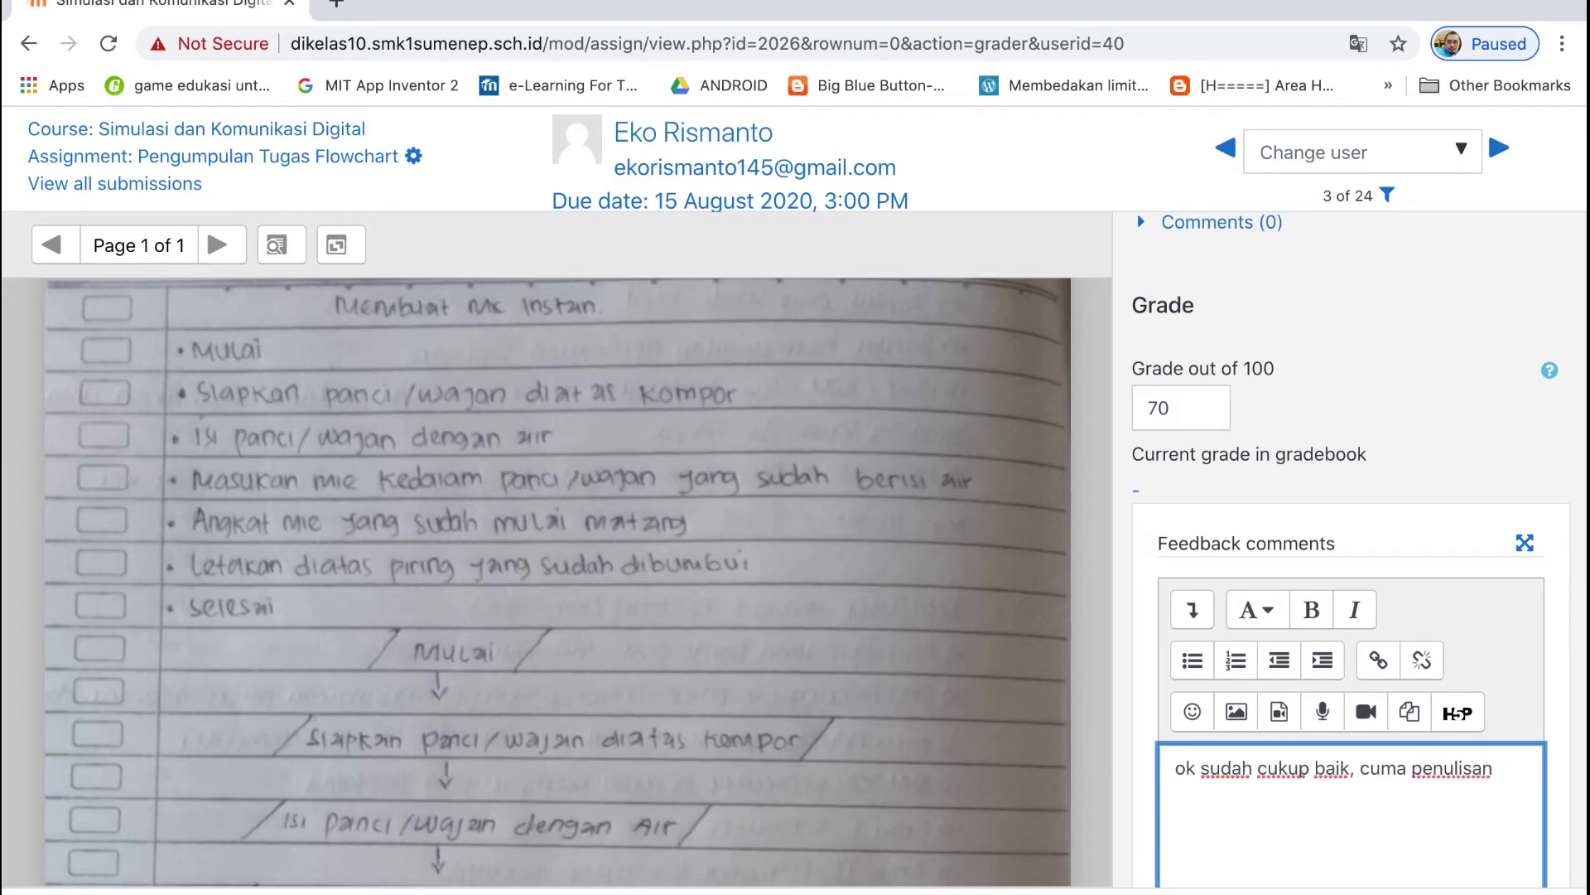
text(lombang notasinya harus sesuai den)
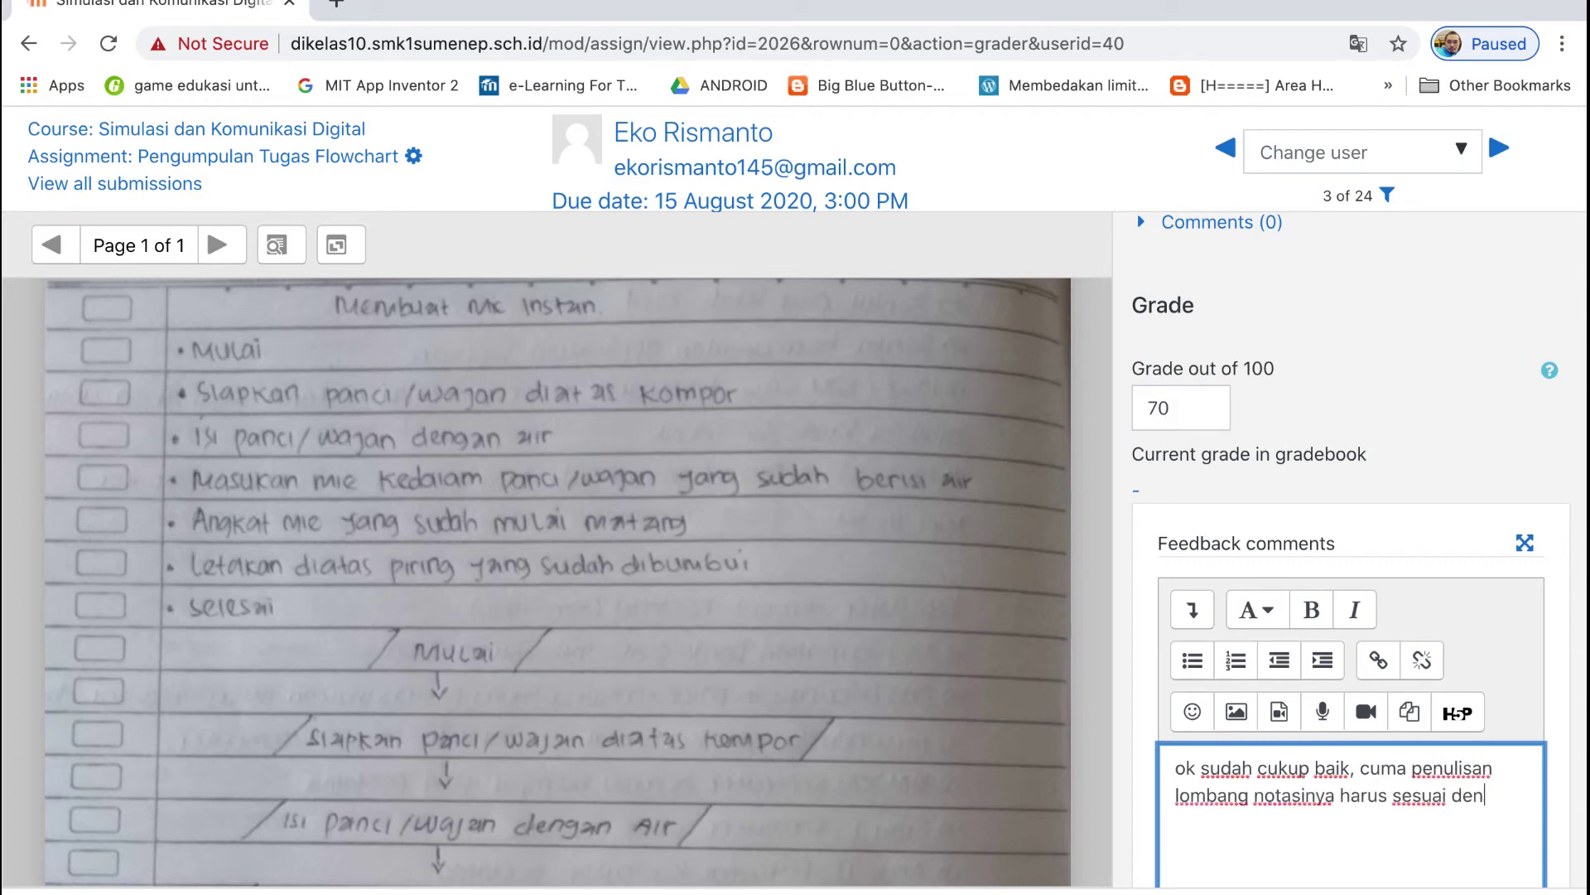
text(gan yang sudah saya )
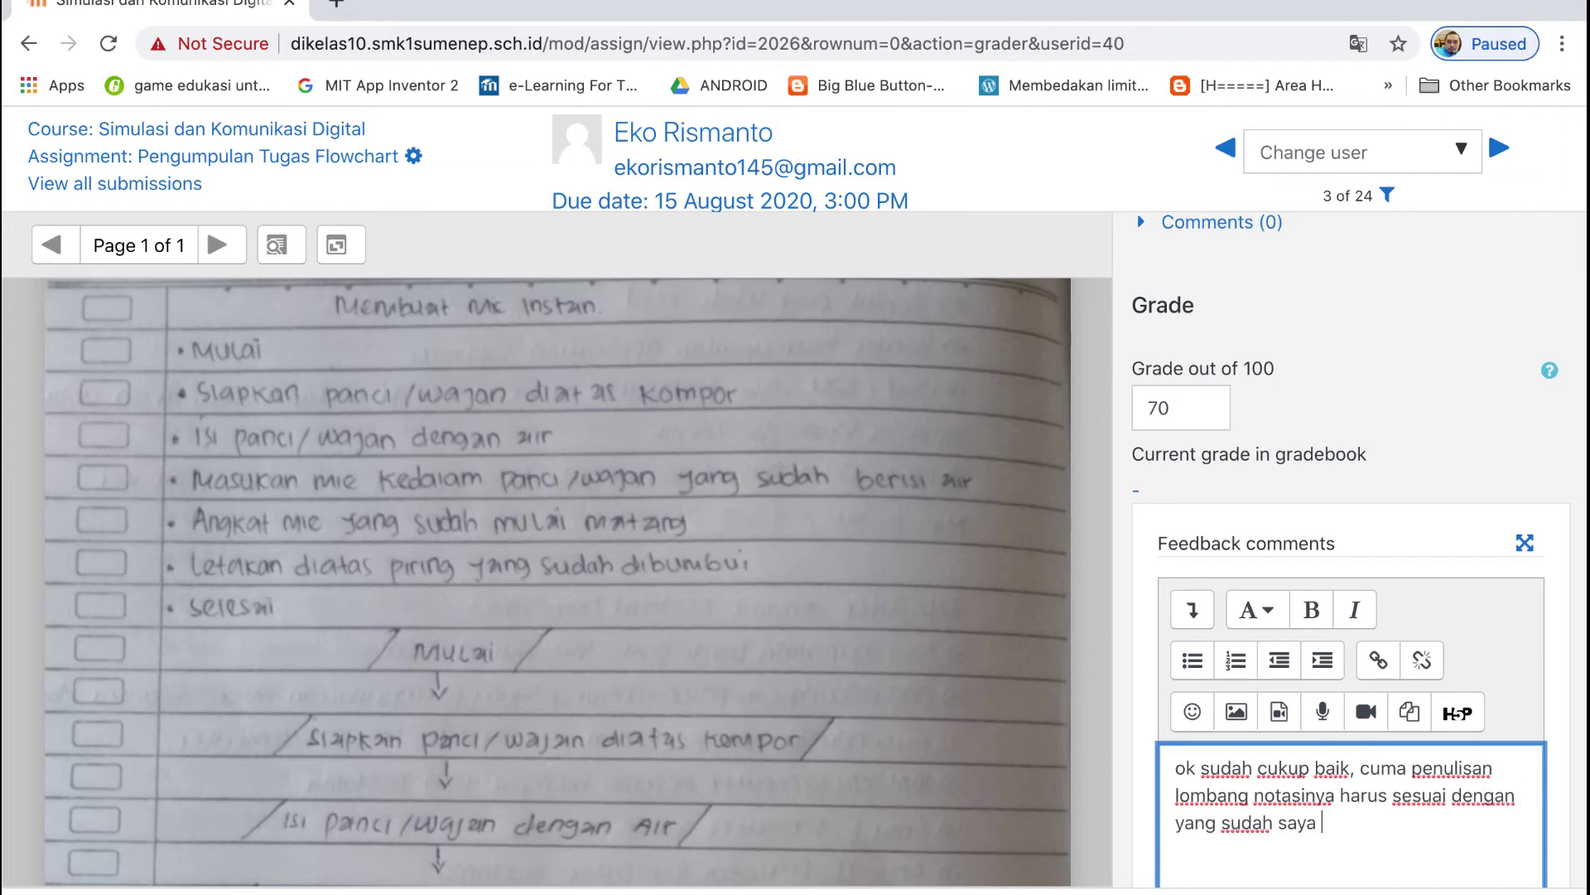
text(sampaikan di materi ya)
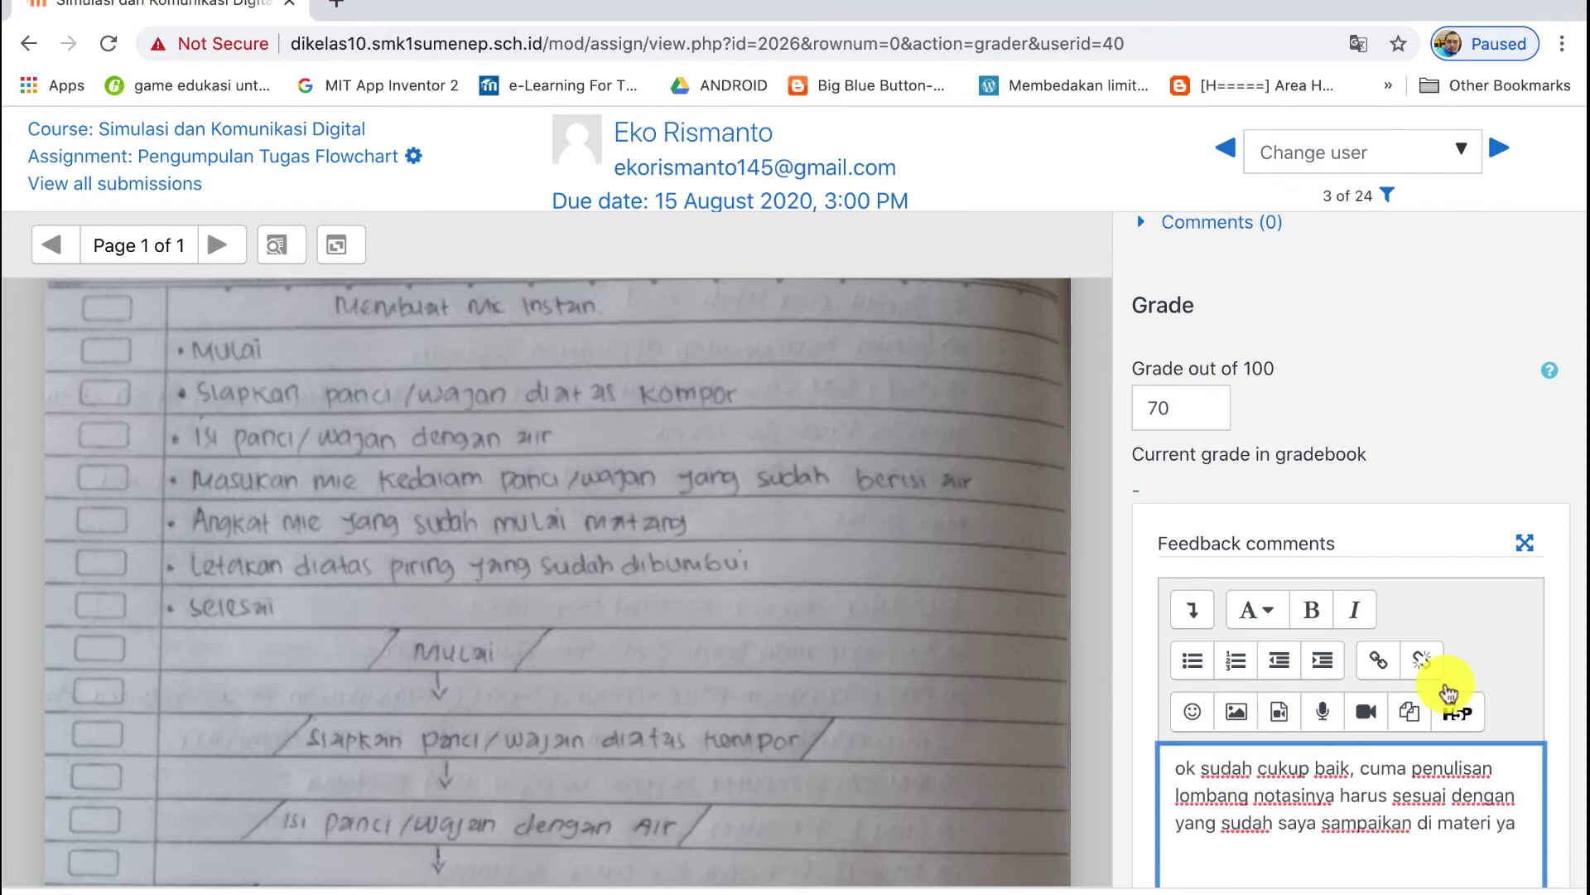
Check the entered grade and feedback comment, and save them for the student's flowchart submission
drag(1189, 407, 1127, 408)
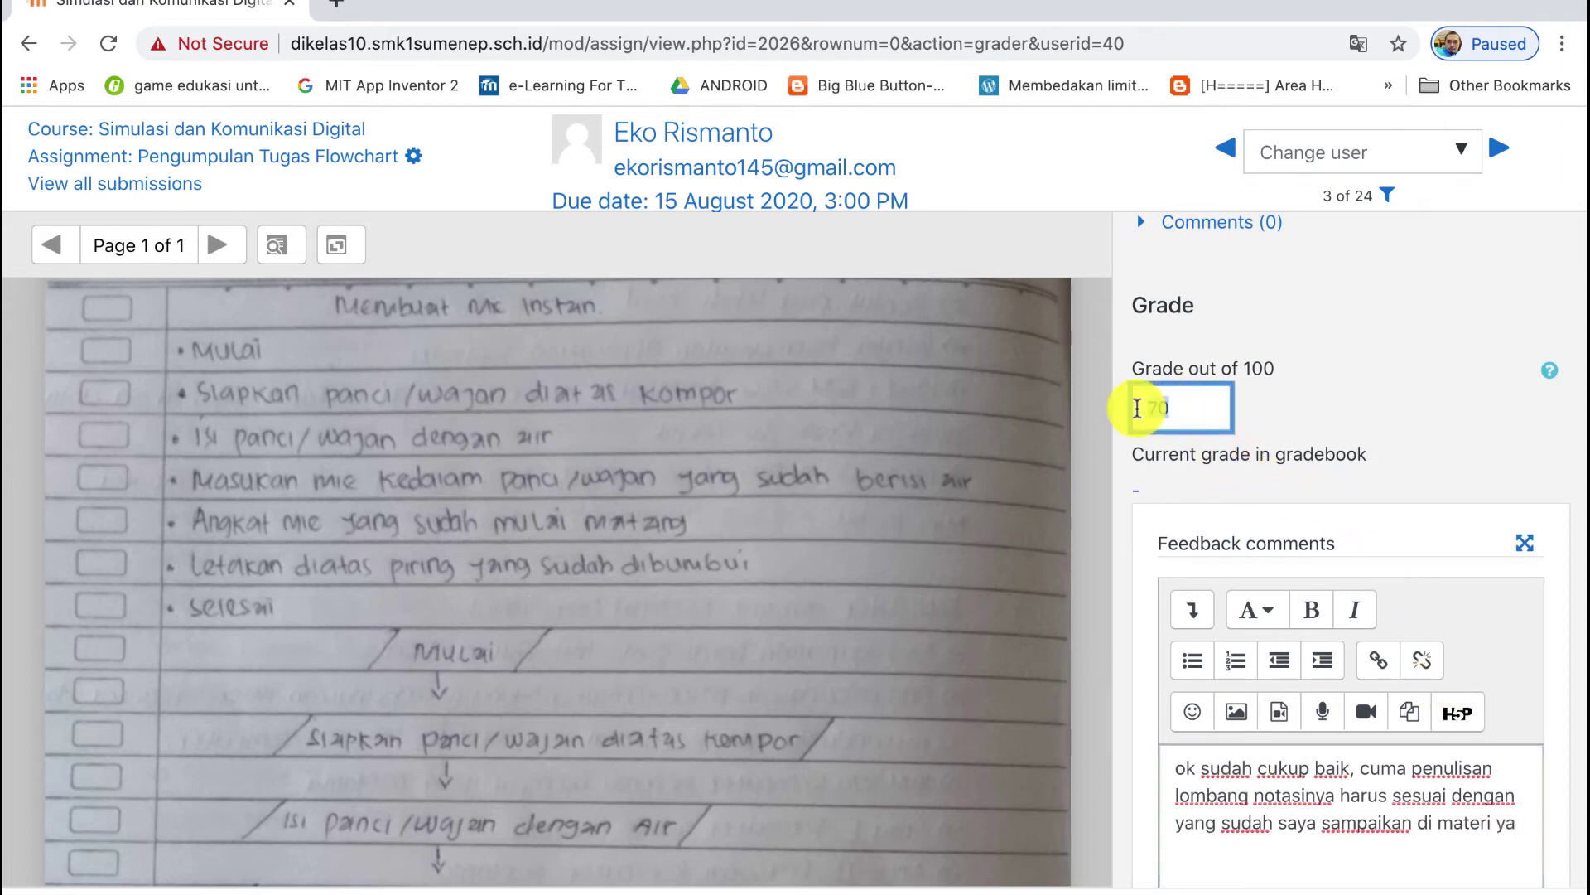
scroll(1289, 814, down, 2)
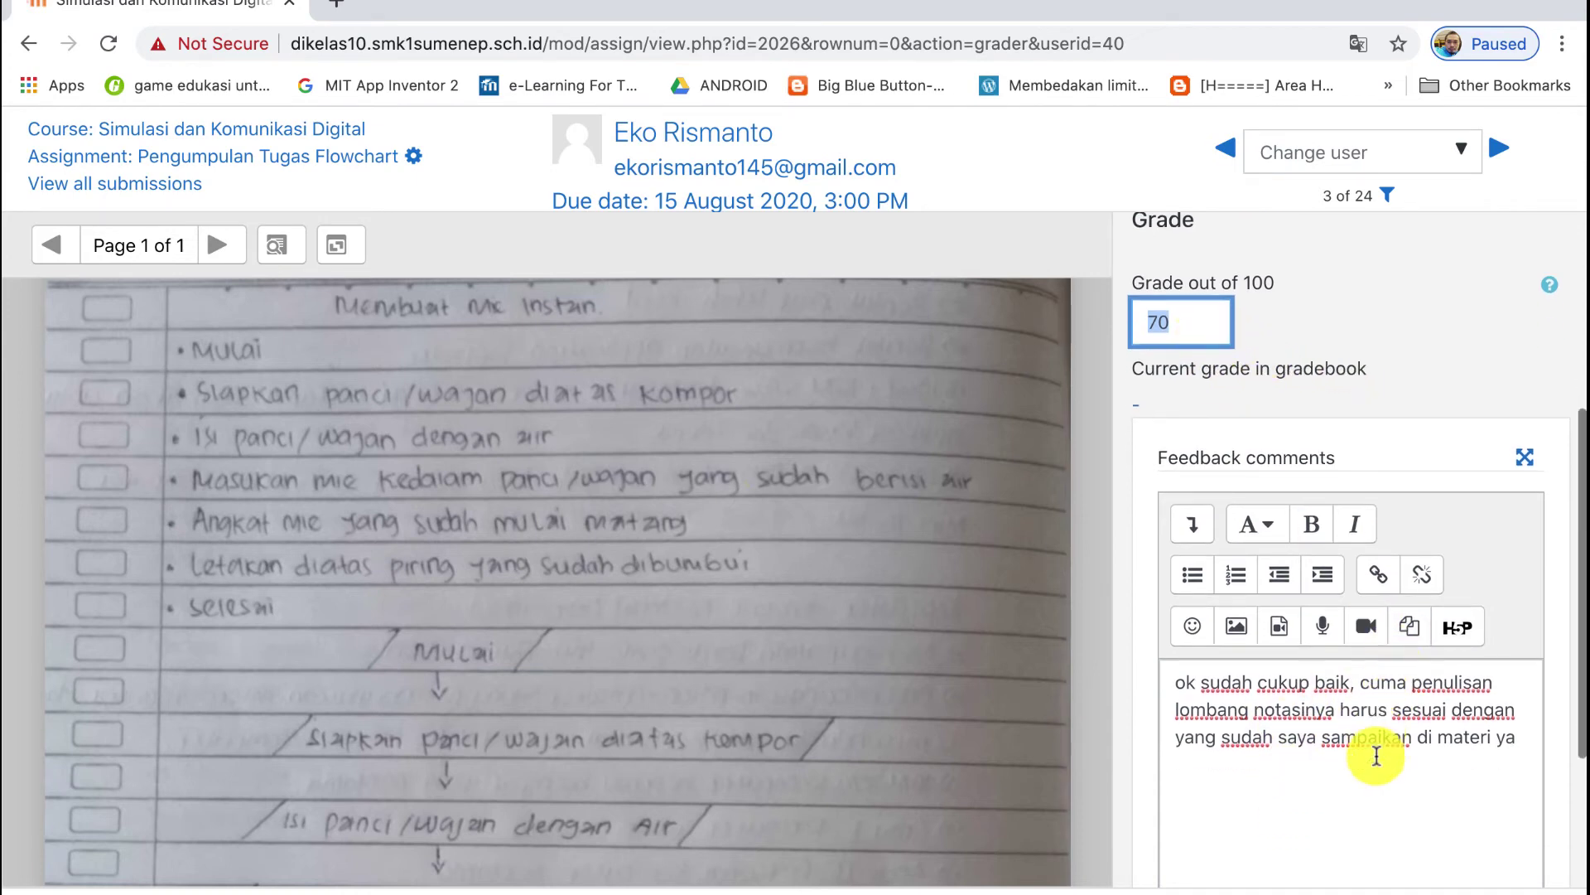
scroll(1371, 752, down, 4)
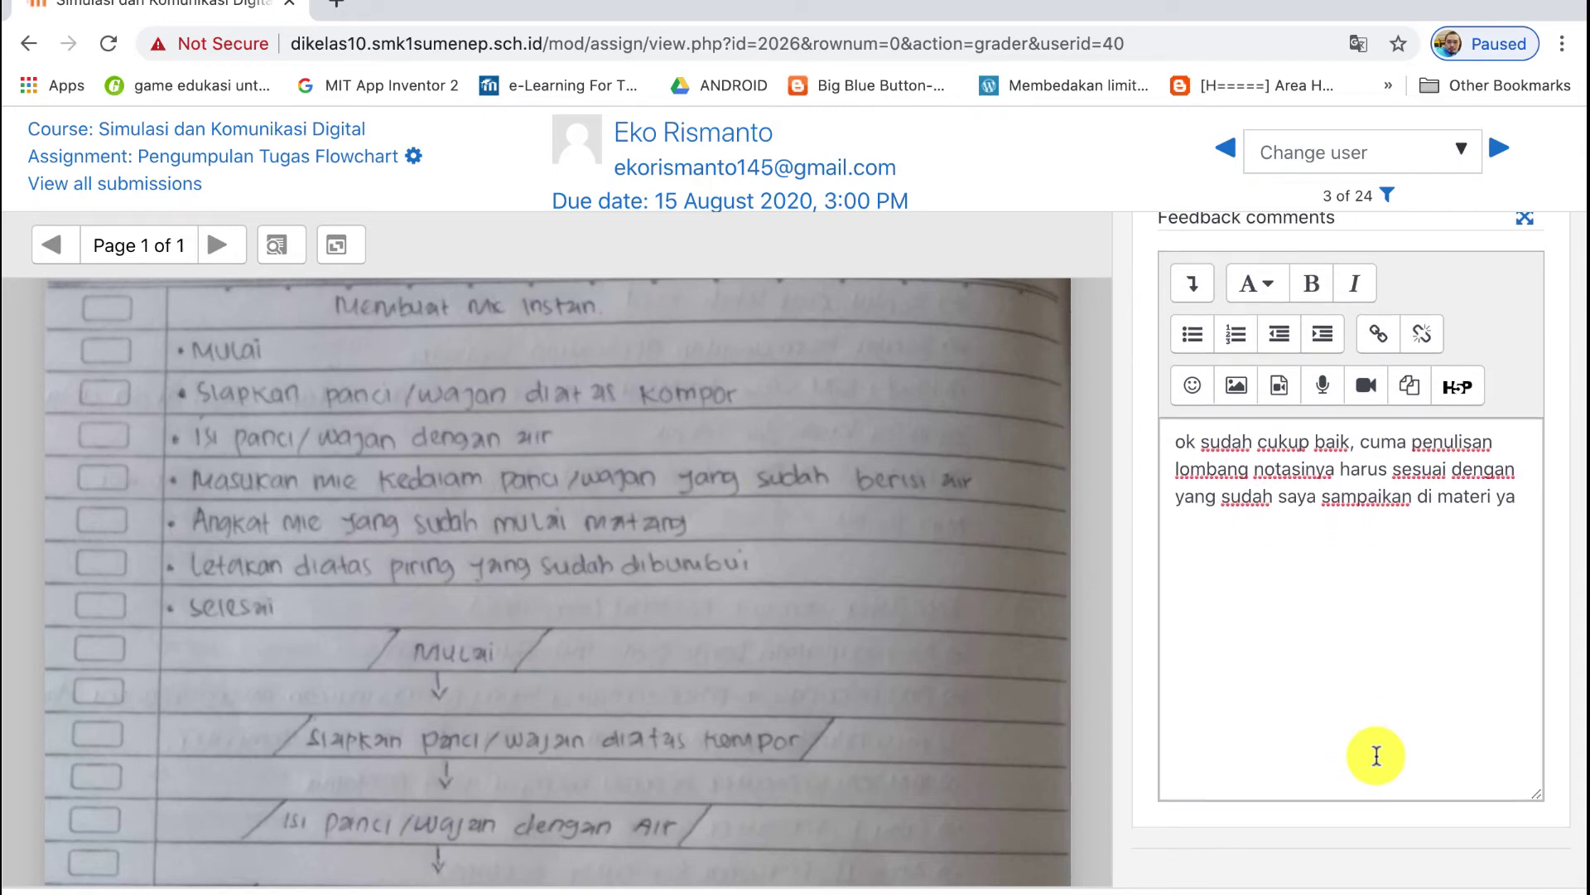
scroll(1377, 755, up, 9)
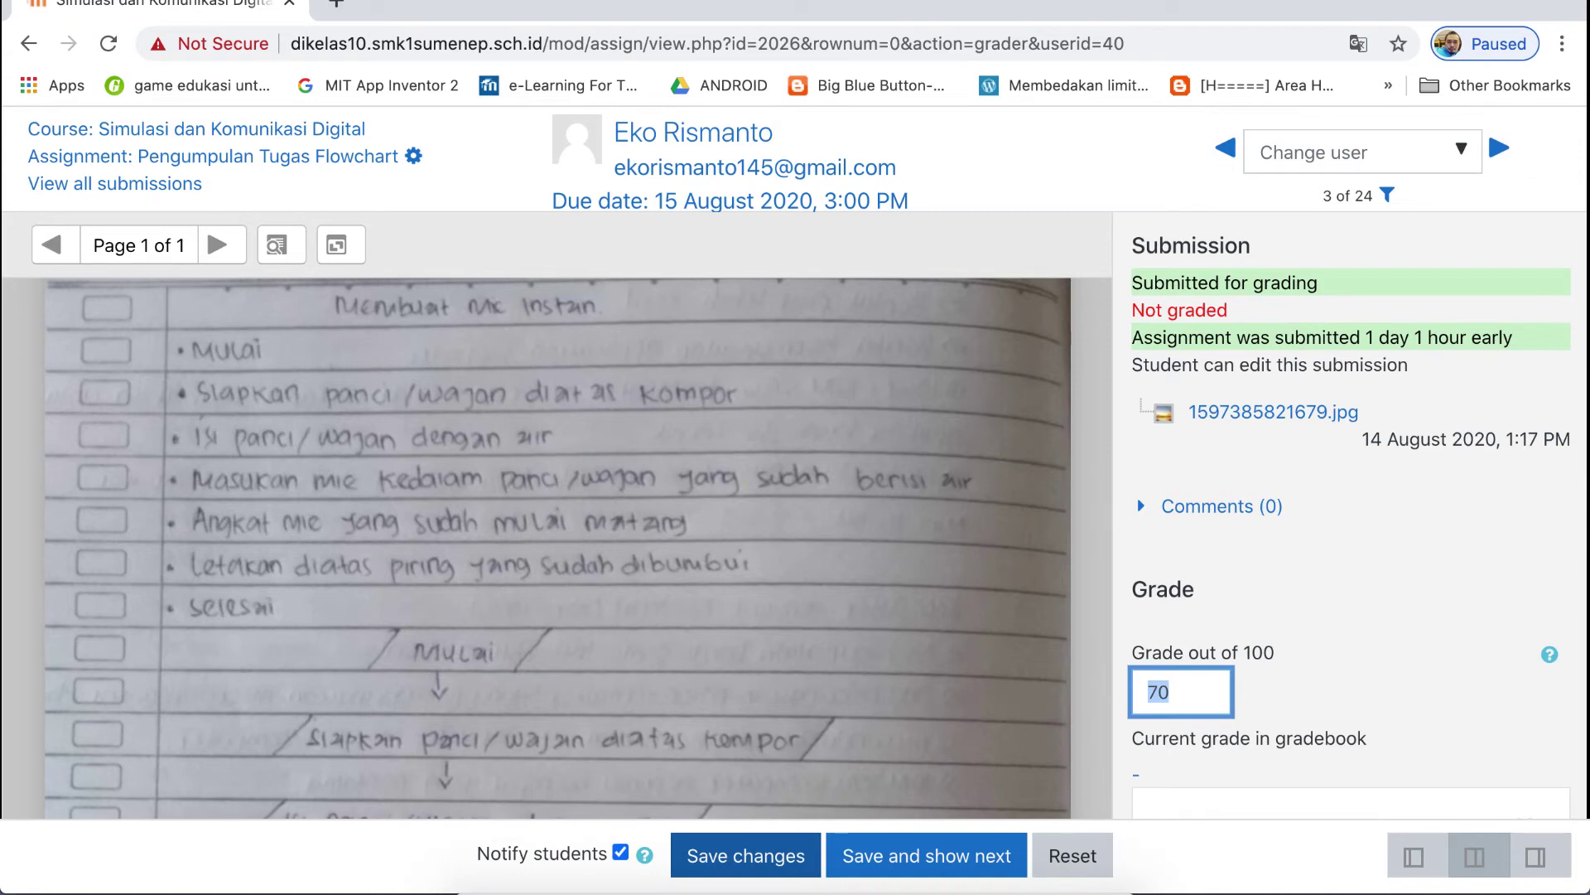
key(Return)
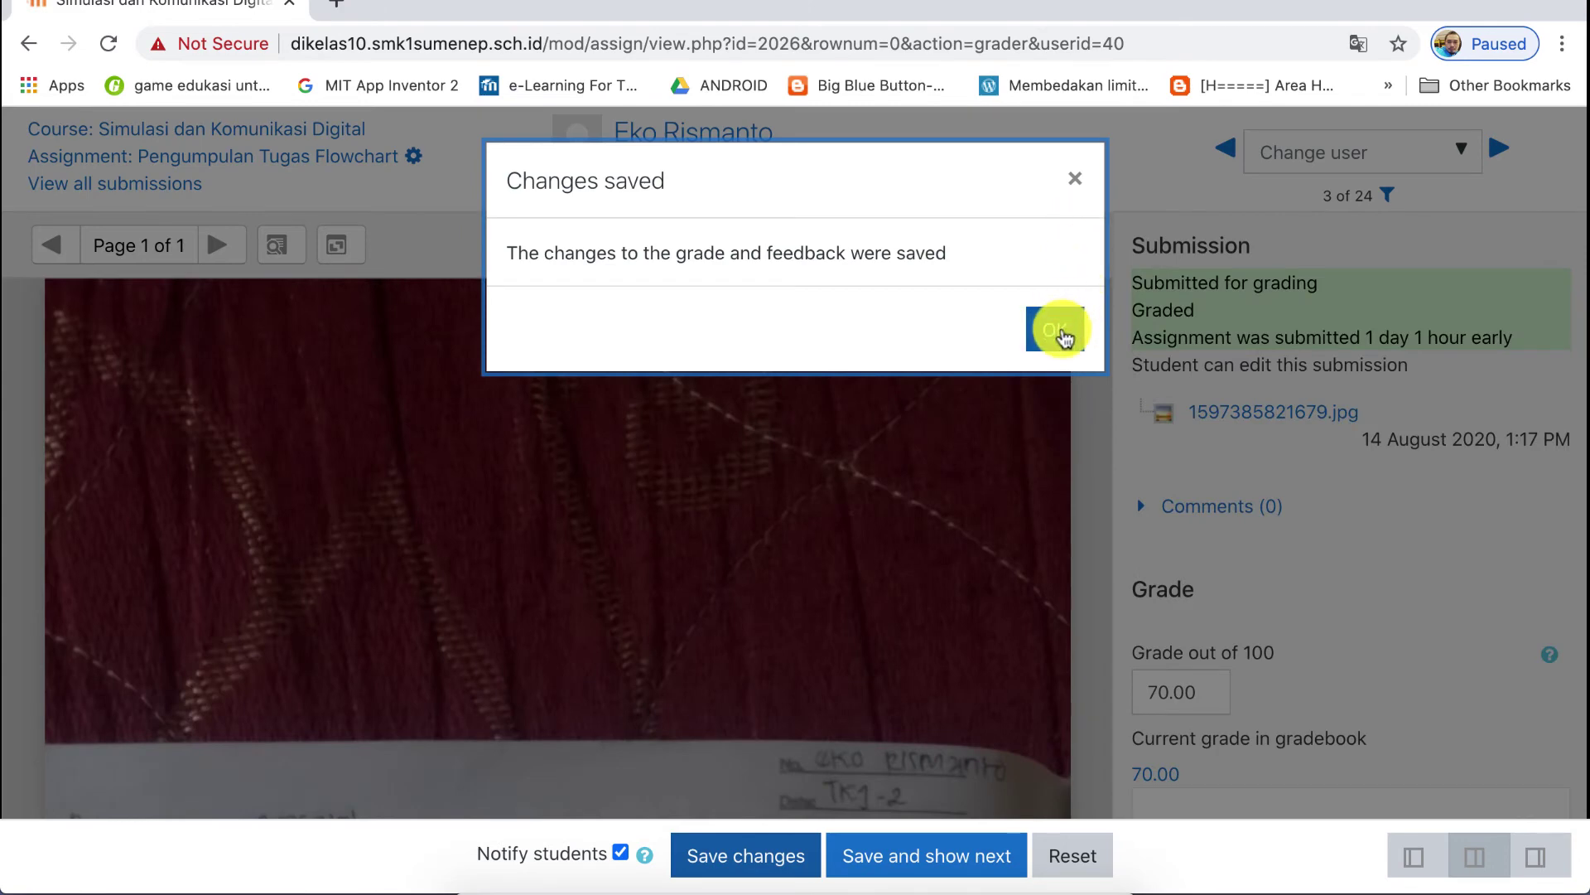
click(1055, 330)
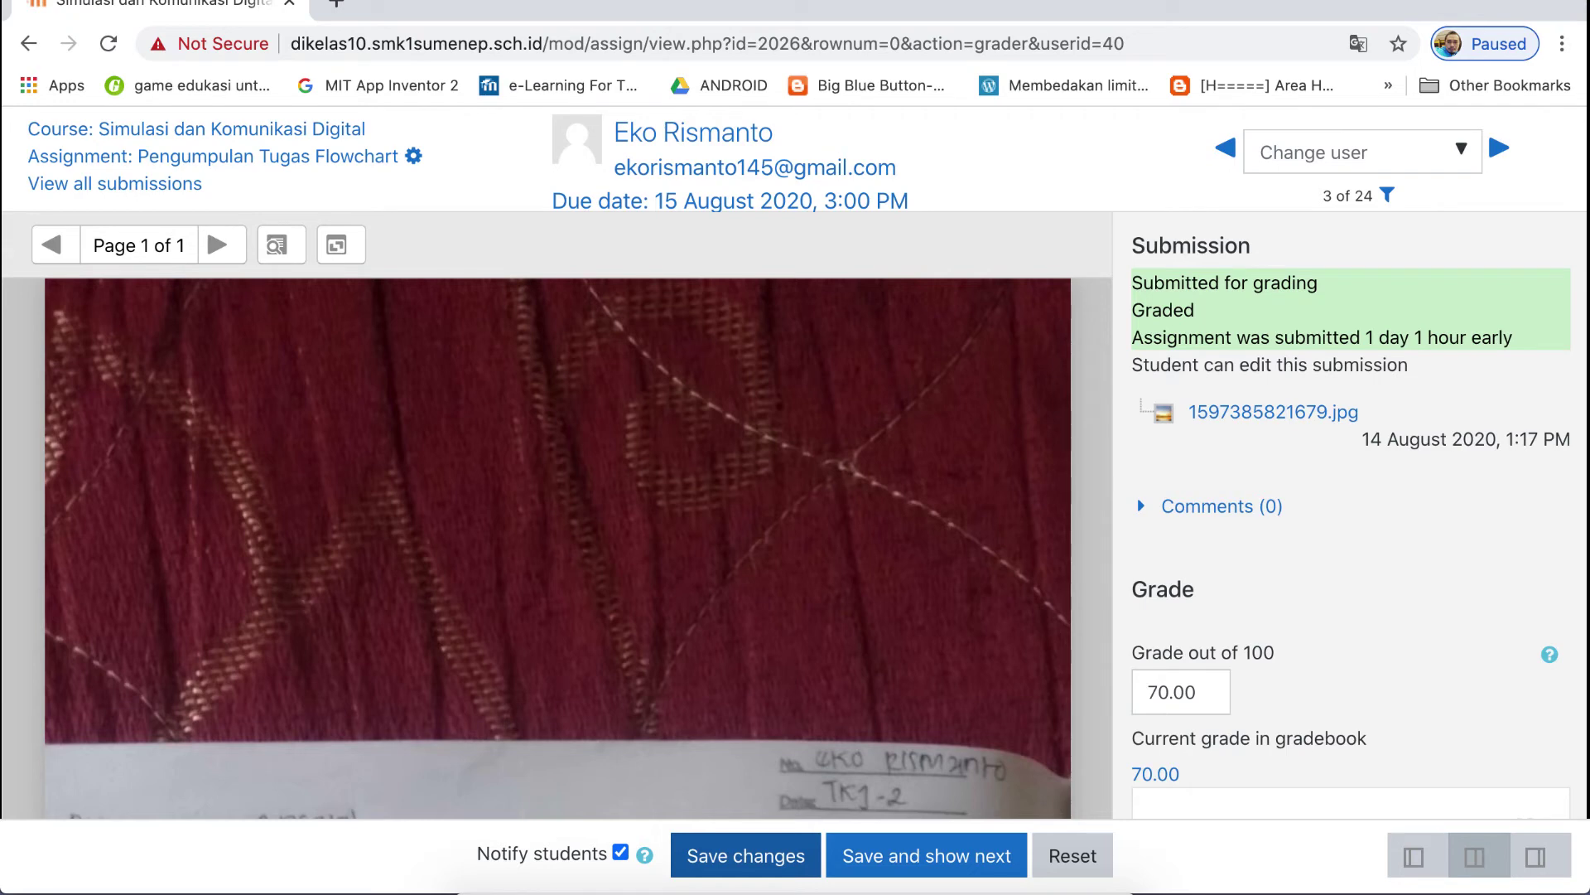
Save the grading again while advancing to the fourth student, and look over that student's submission preview
click(926, 855)
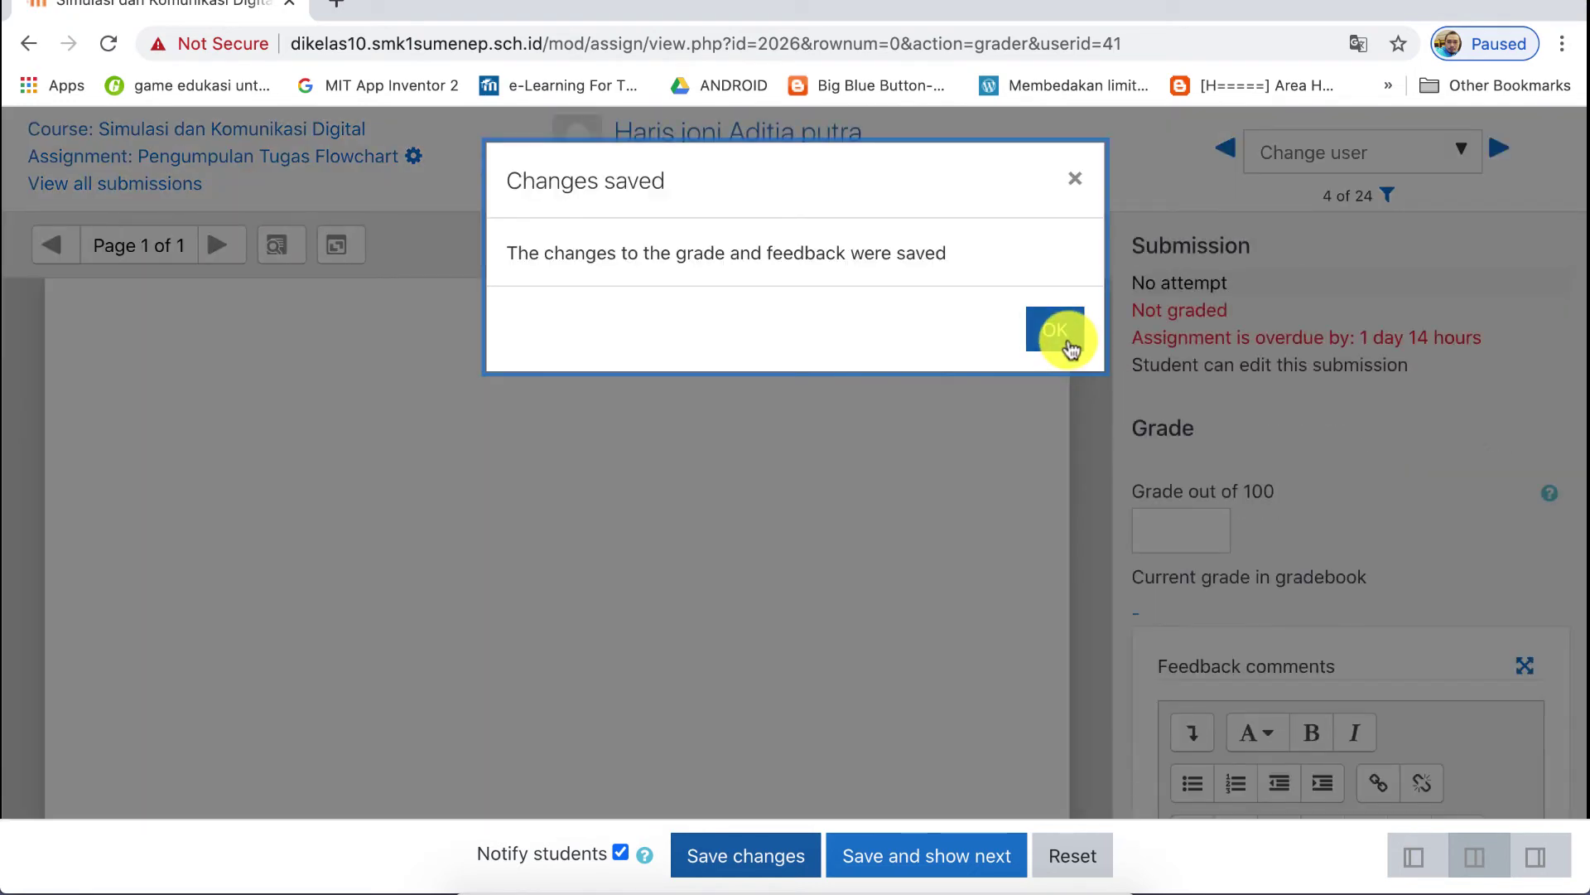
click(1069, 341)
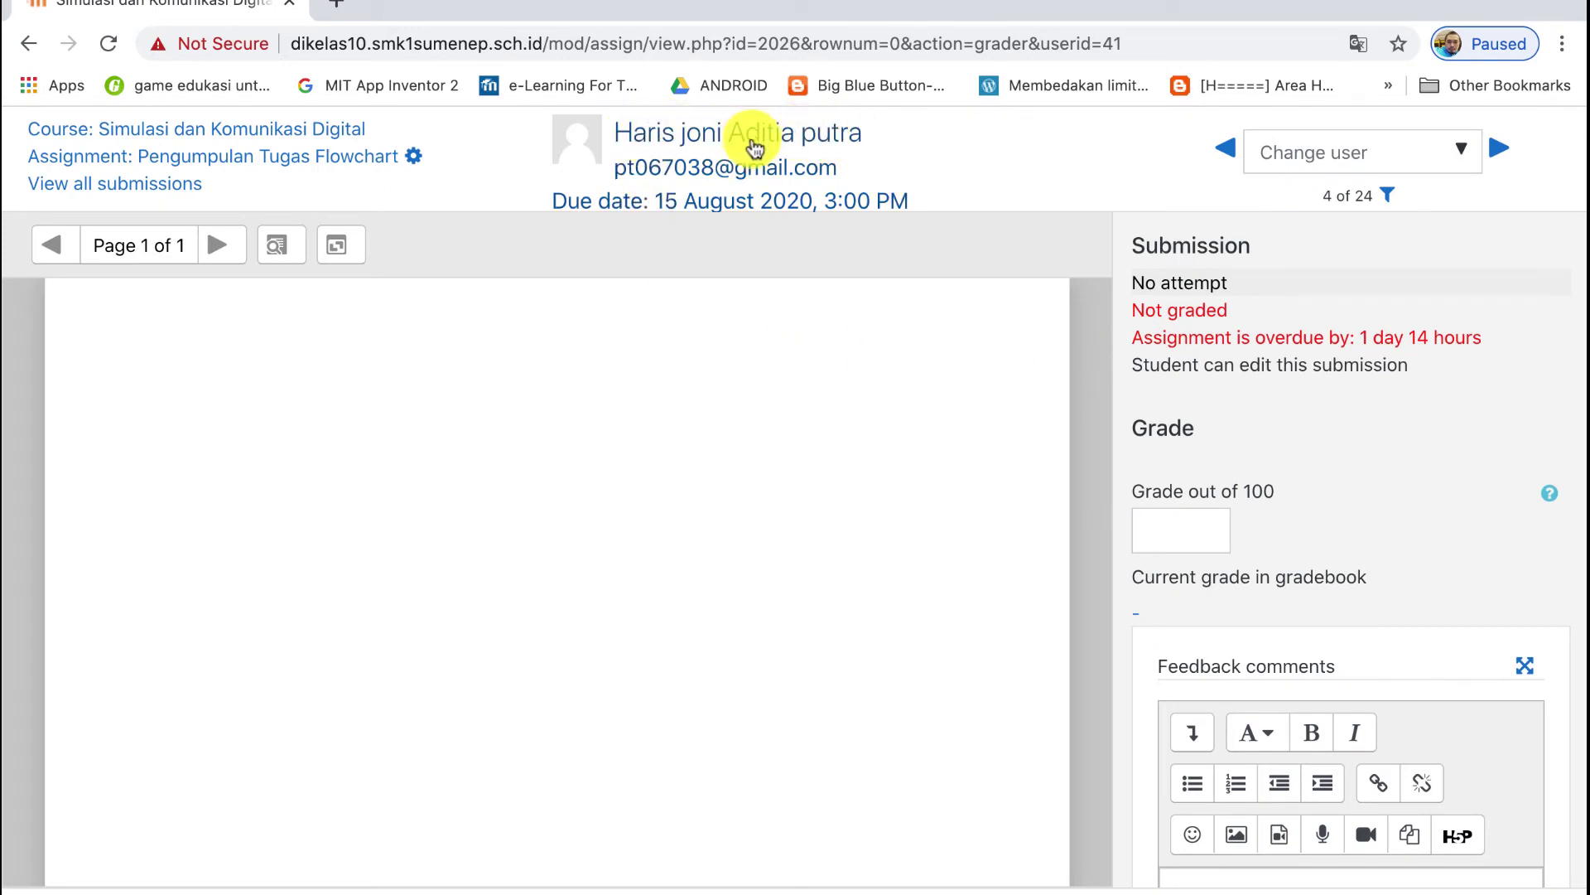
scroll(518, 581, down, 5)
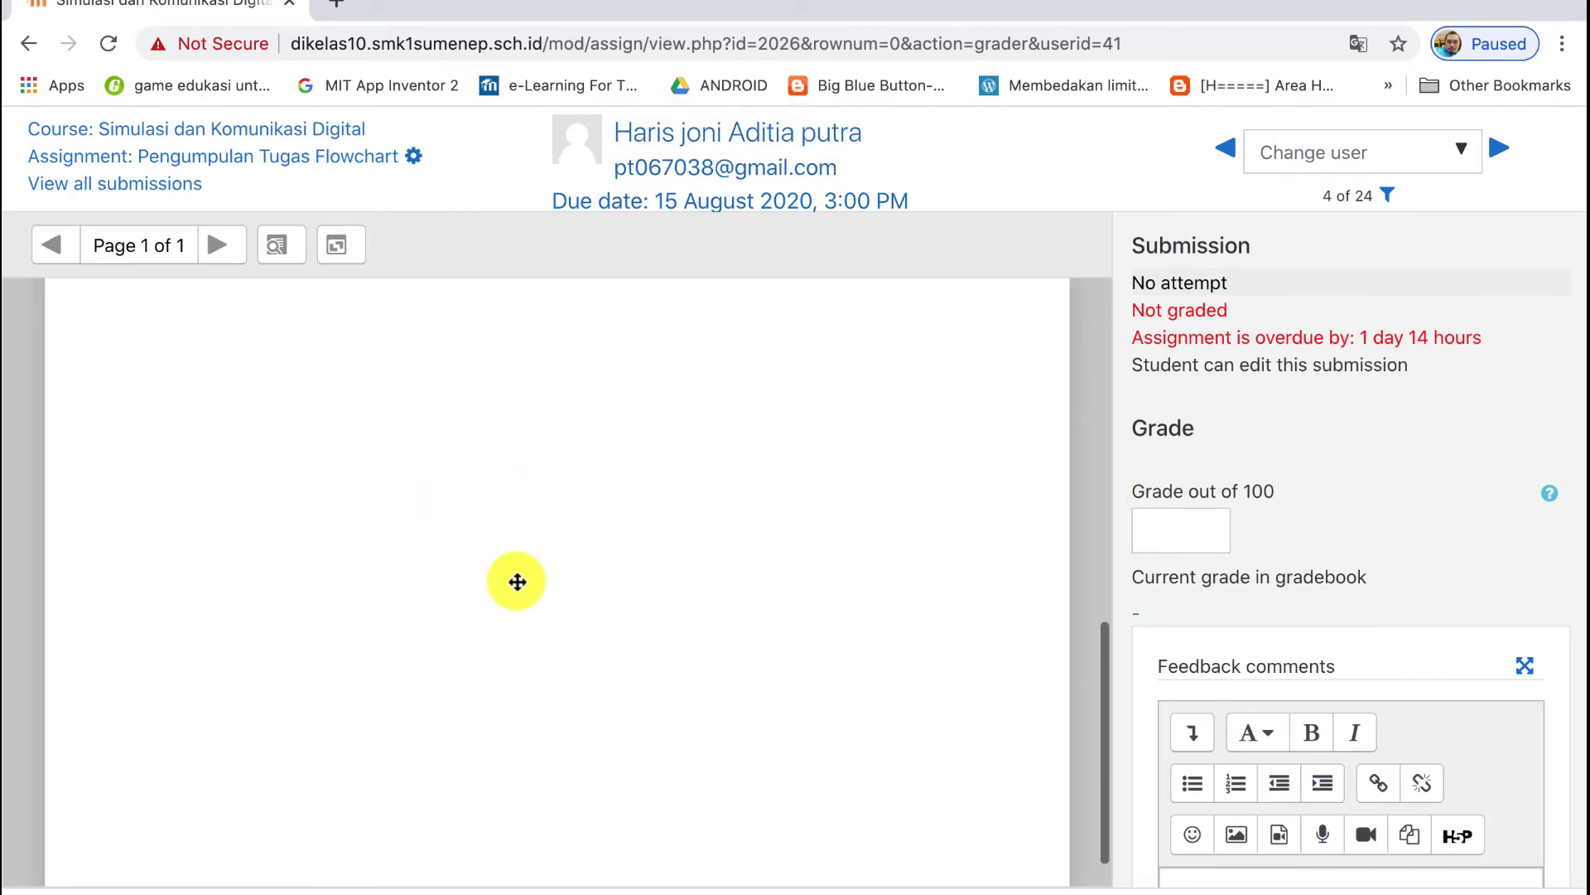
scroll(518, 582, up, 5)
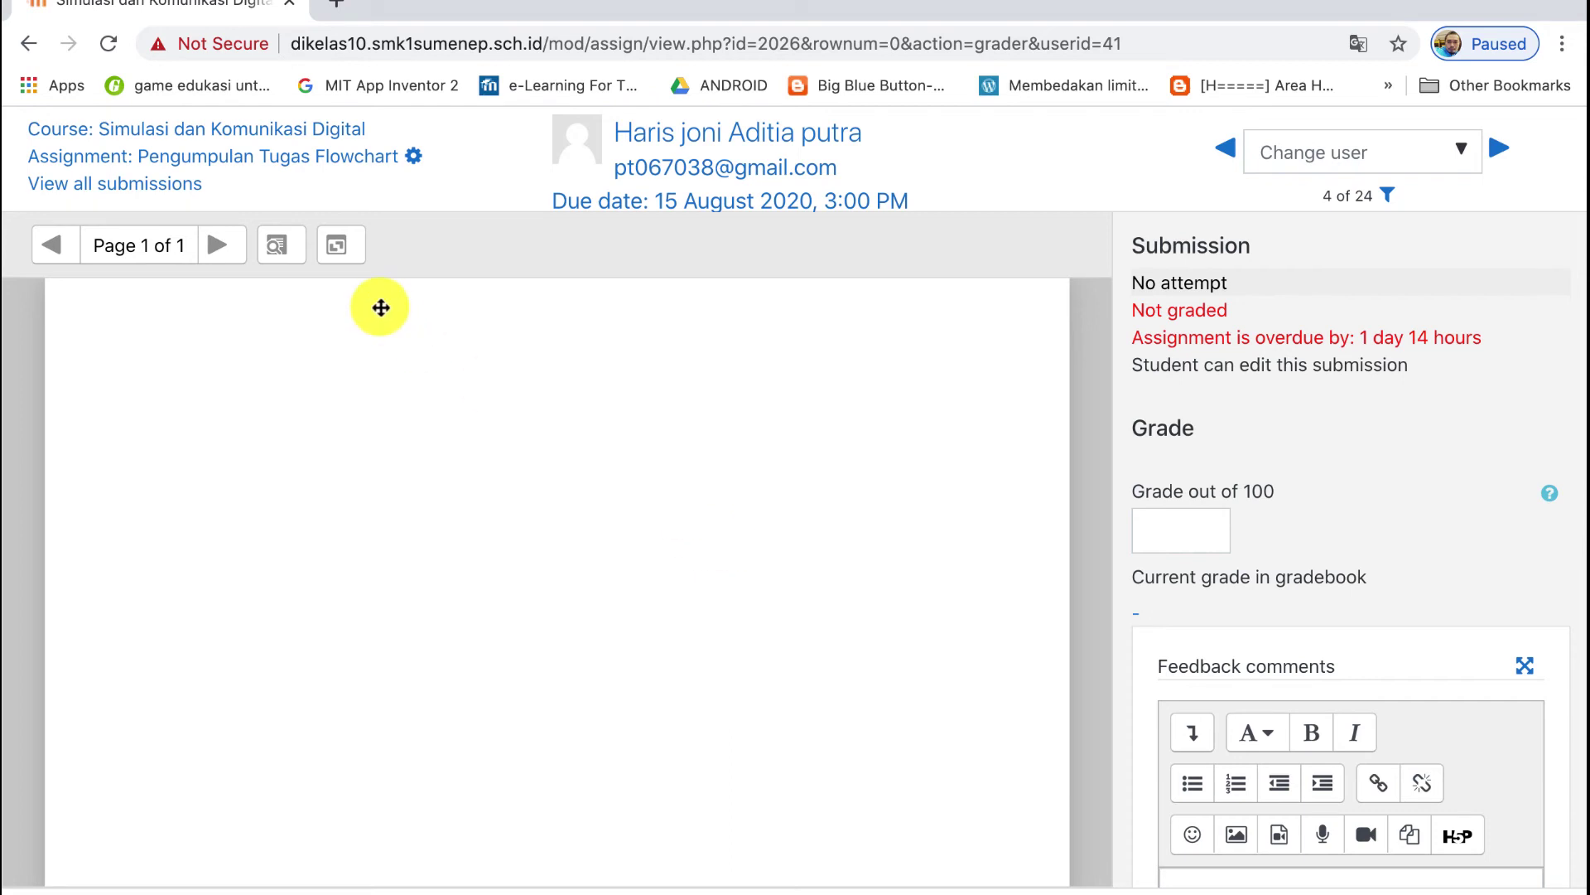
Return to the list of all submissions and check the third student's recorded grade in the grading table
click(160, 196)
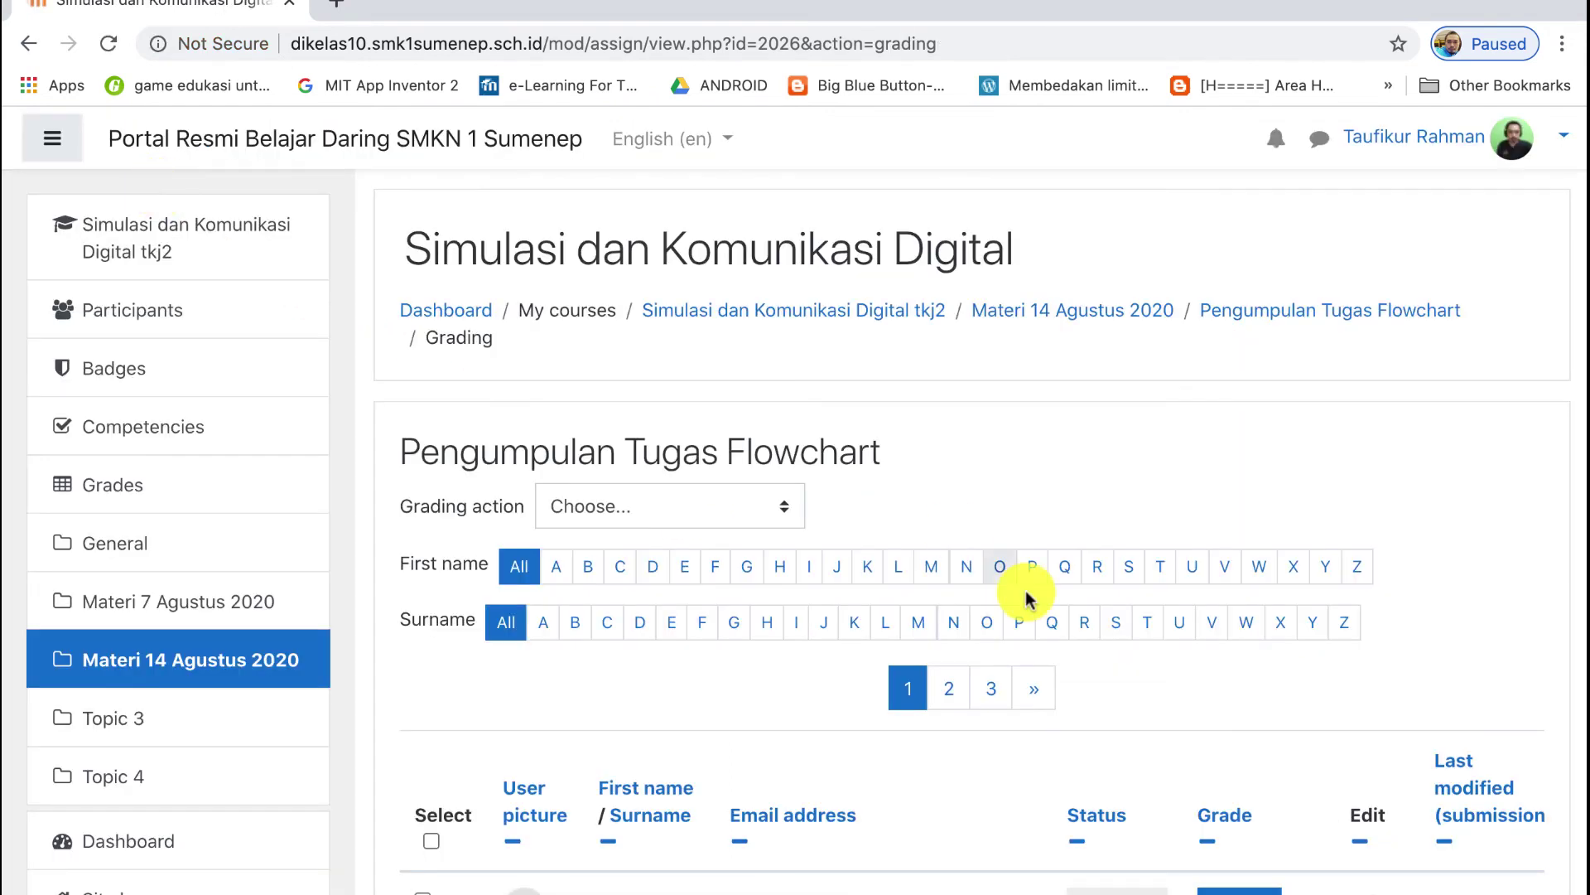
scroll(1025, 591, down, 2)
scroll(1025, 590, down, 5)
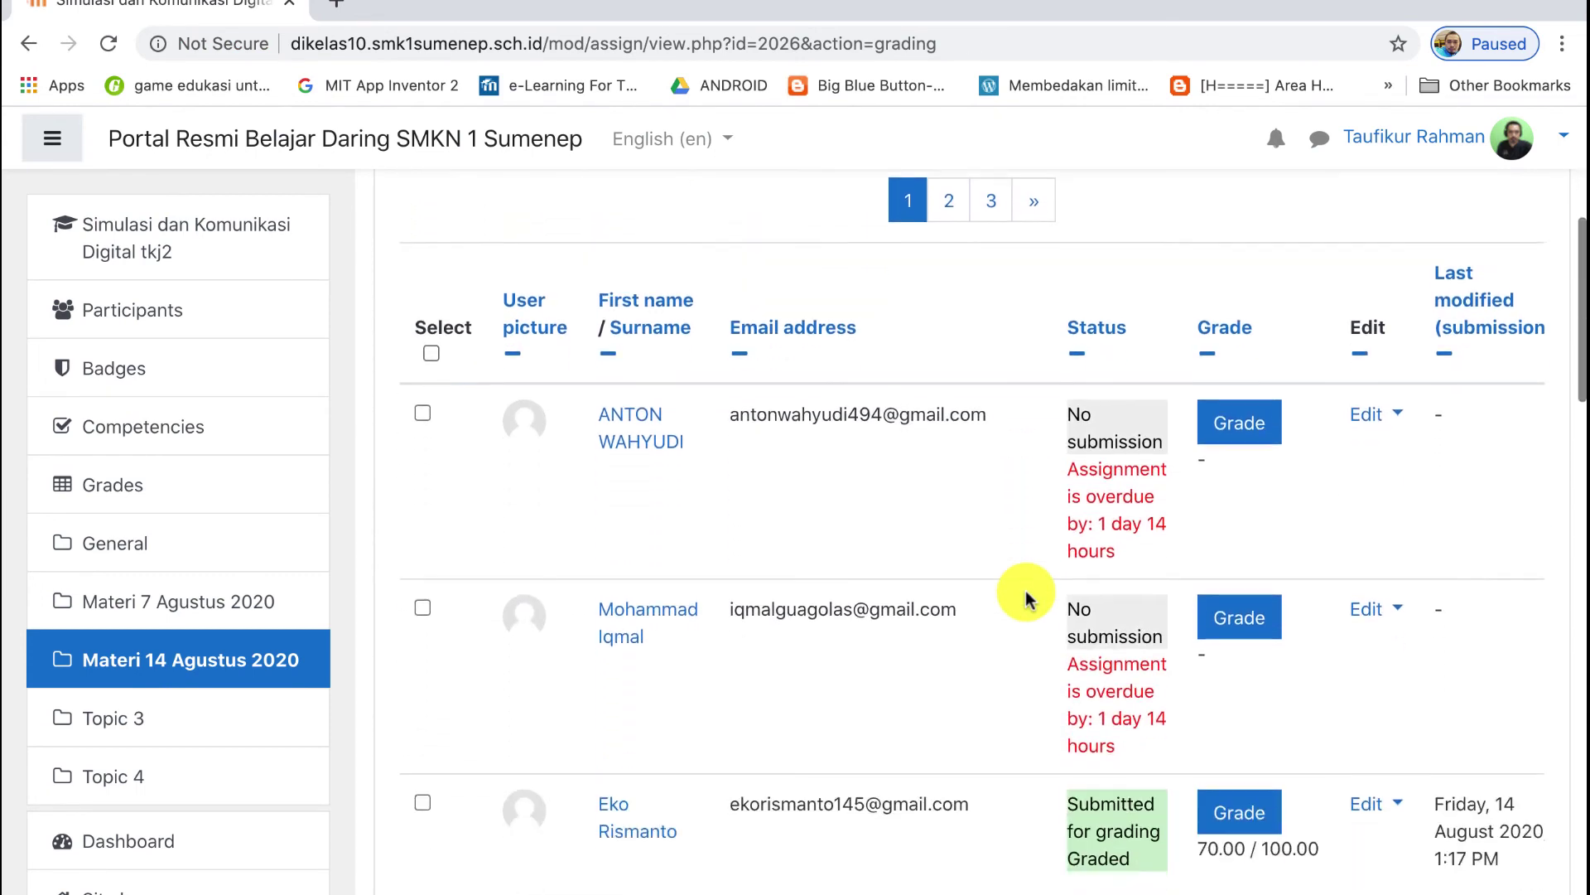
scroll(1026, 589, down, 1)
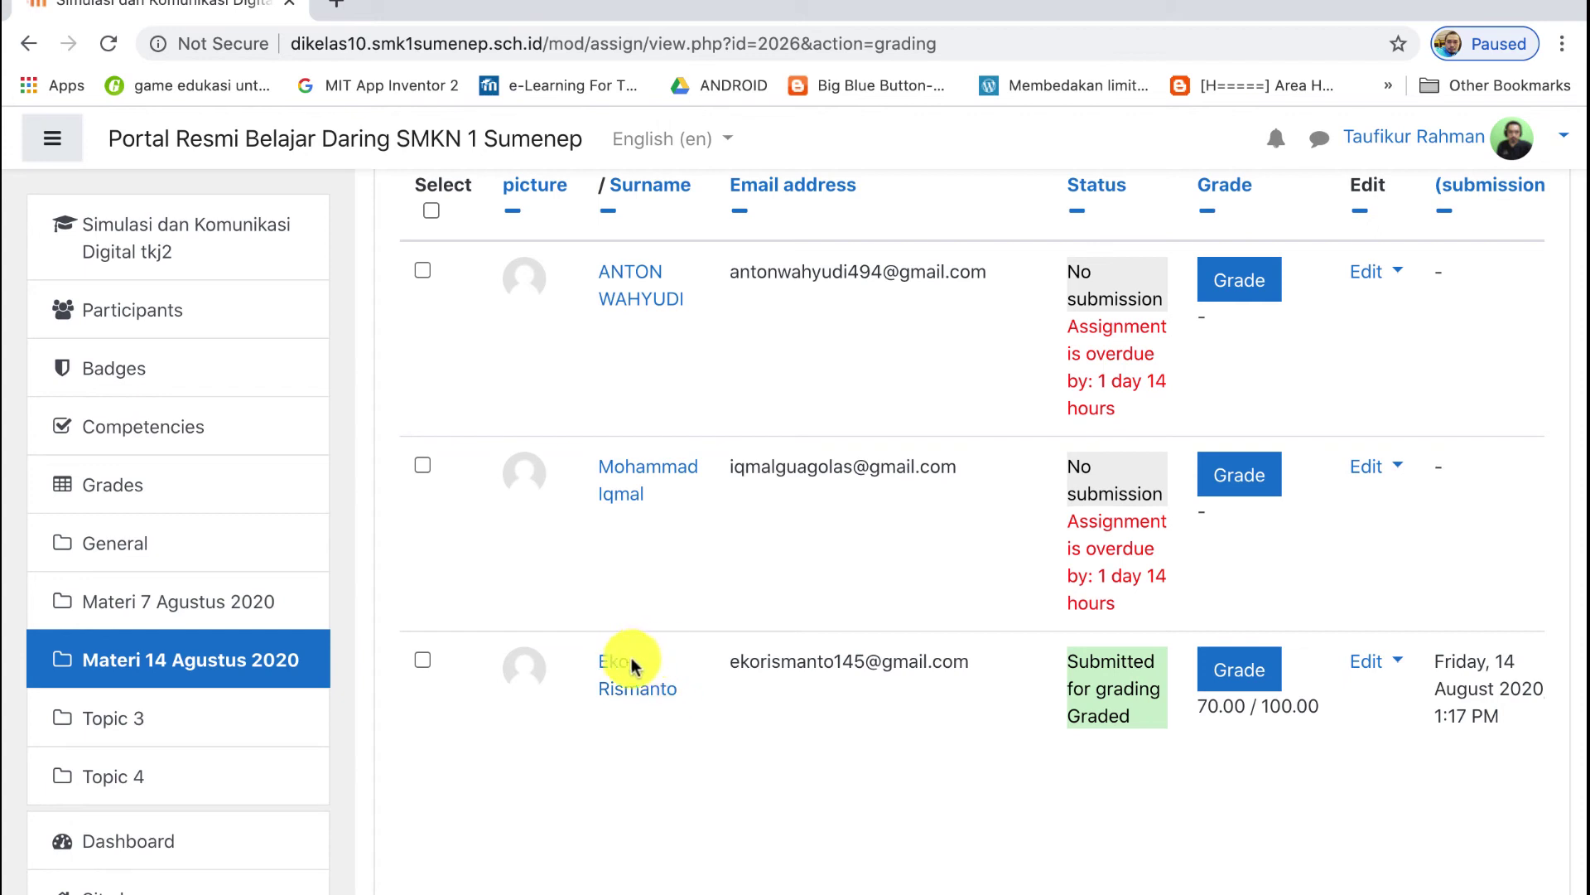
scroll(997, 717, right, 3)
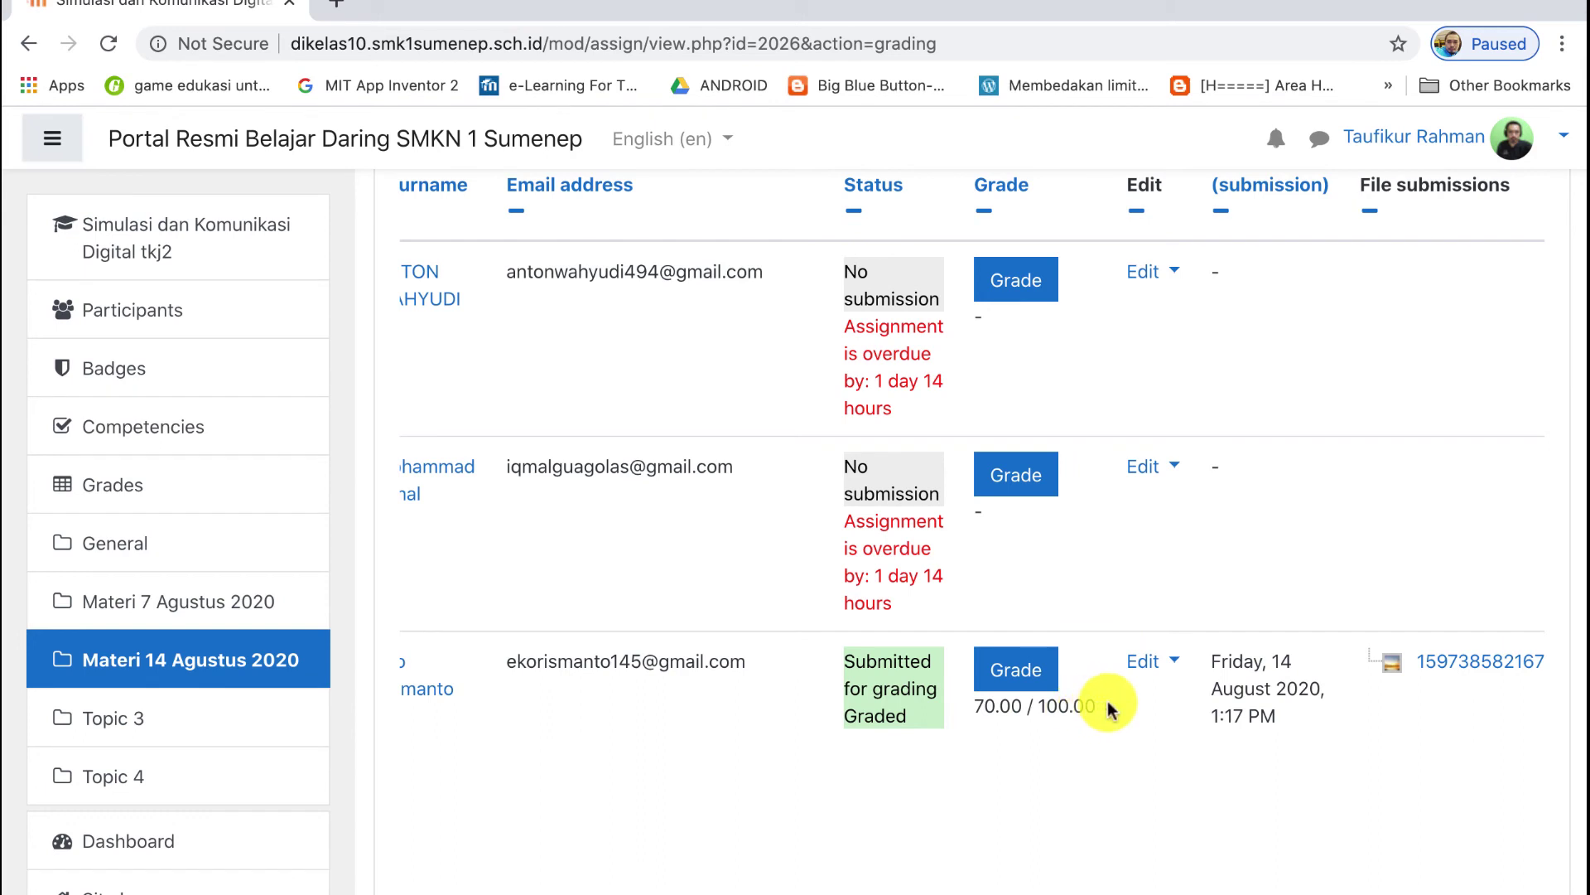
drag(976, 705, 1110, 714)
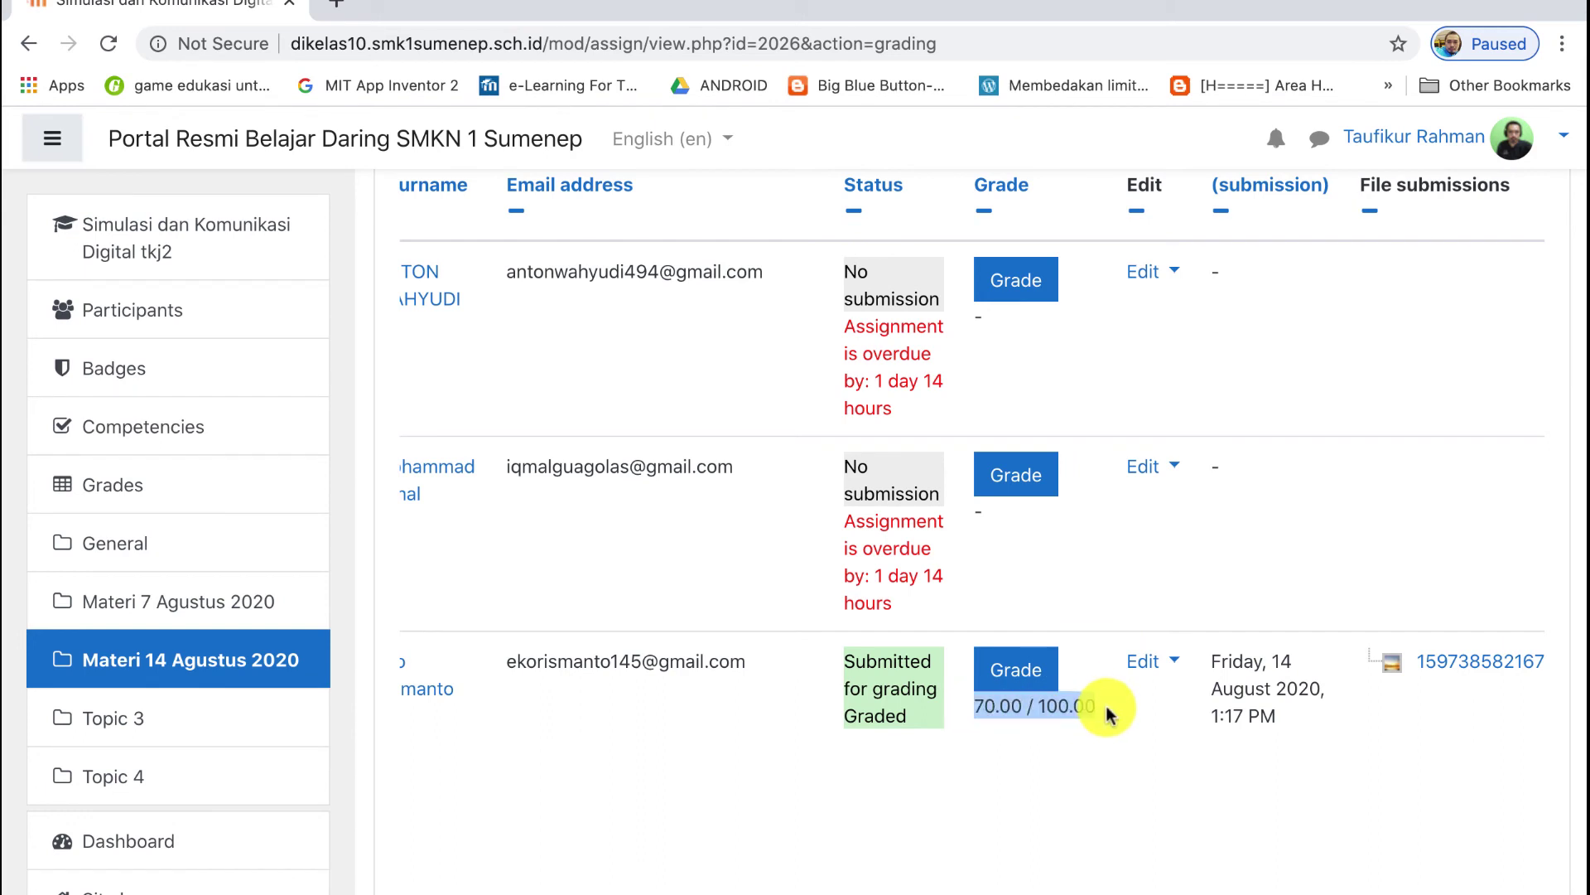
Examine the third student's submitted file, grading date, feedback comment and final grade in the grading table
scroll(1110, 714, right, 10)
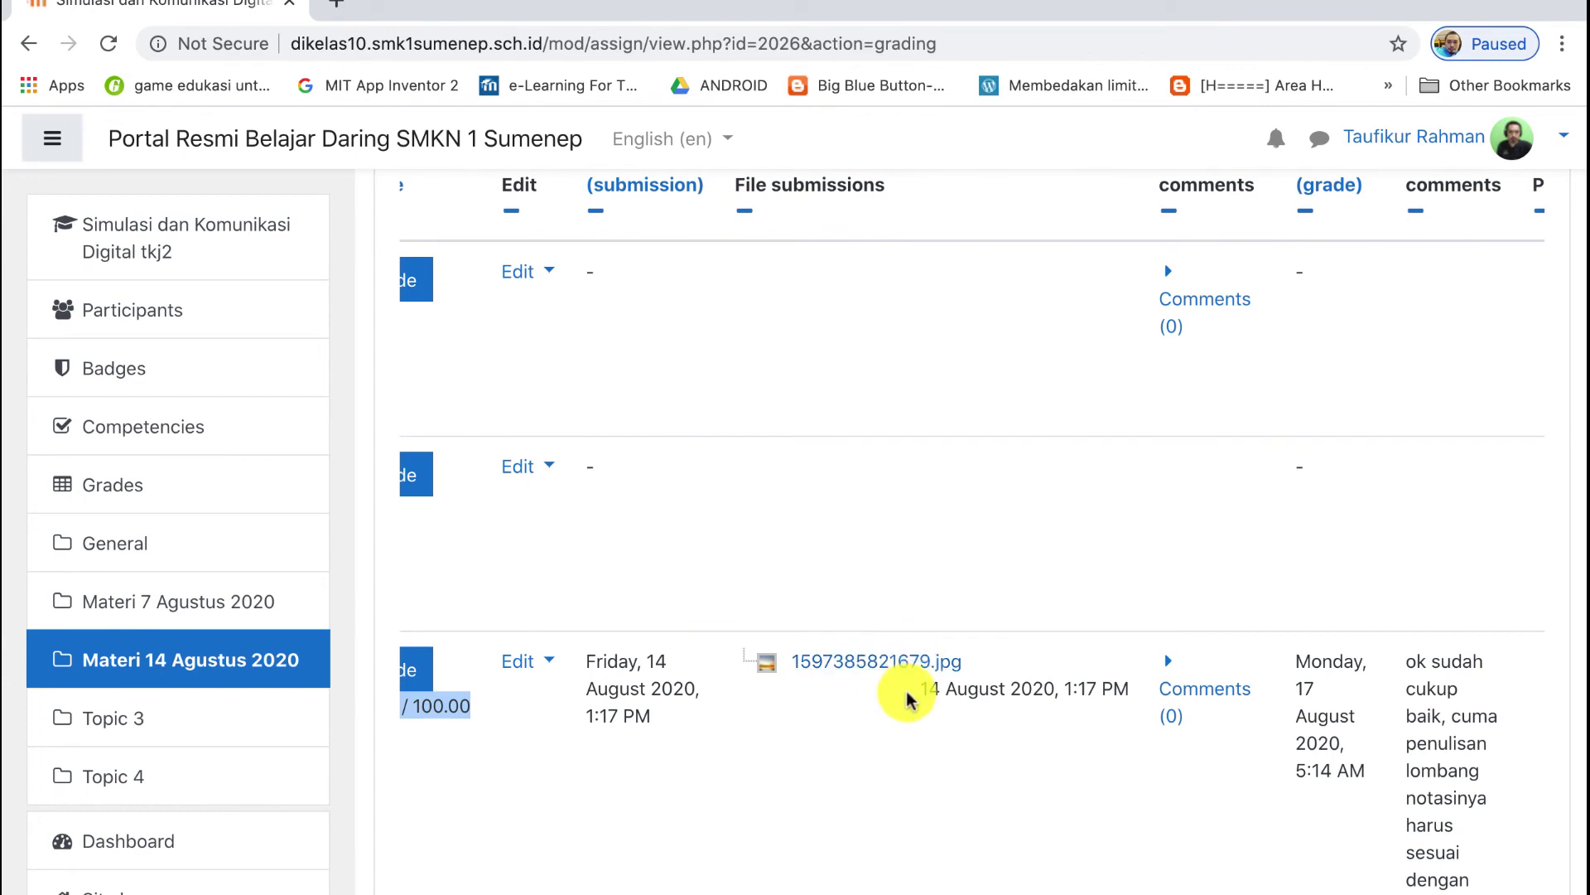
scroll(907, 679, left, 1)
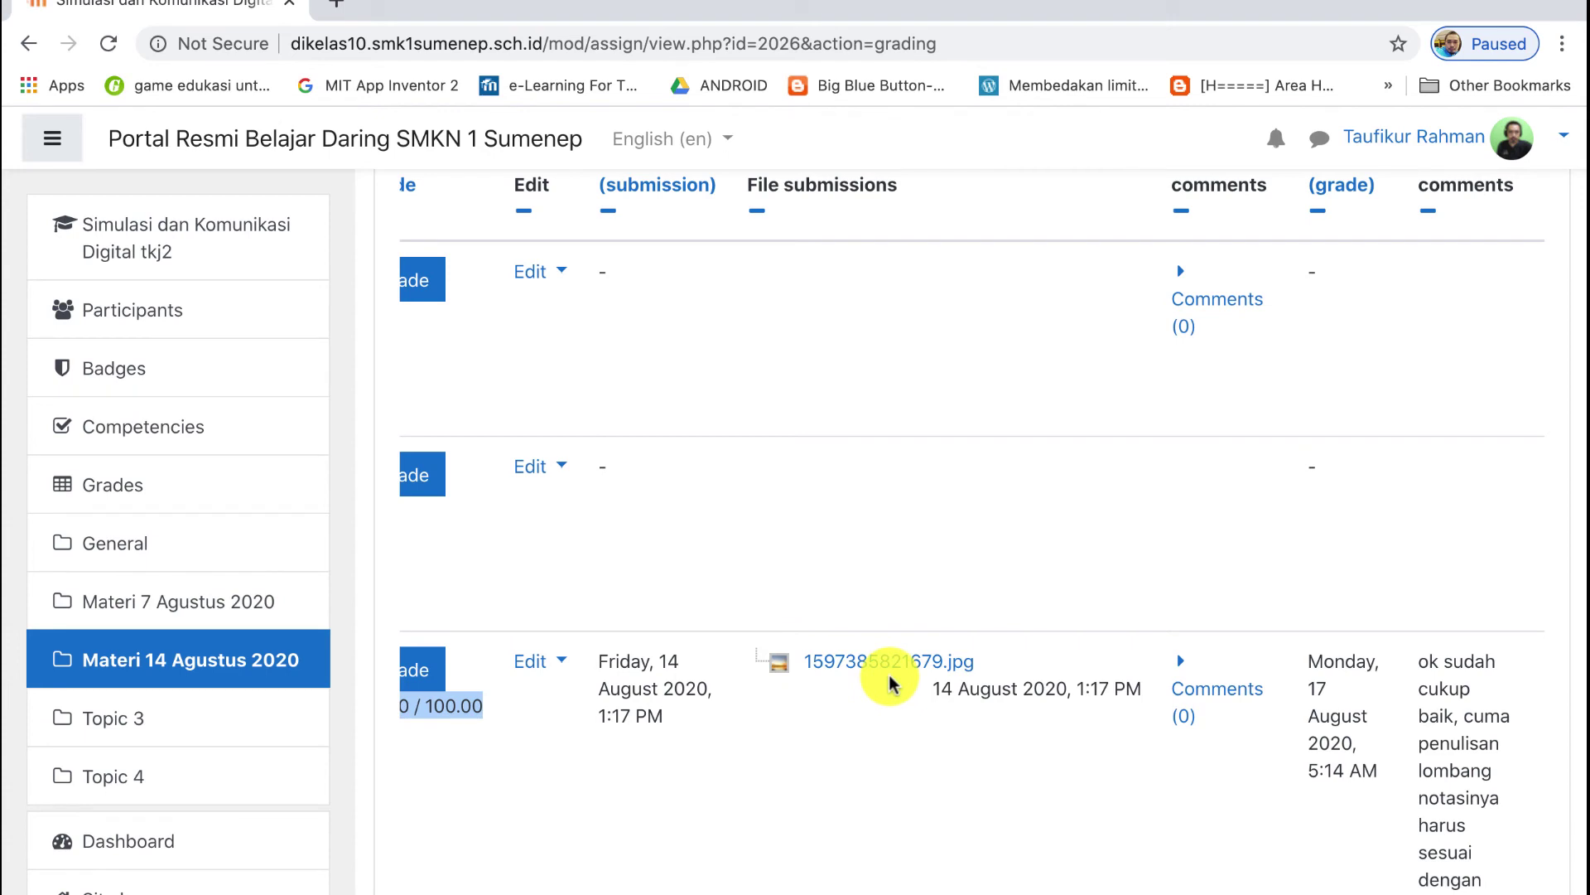
scroll(889, 681, right, 5)
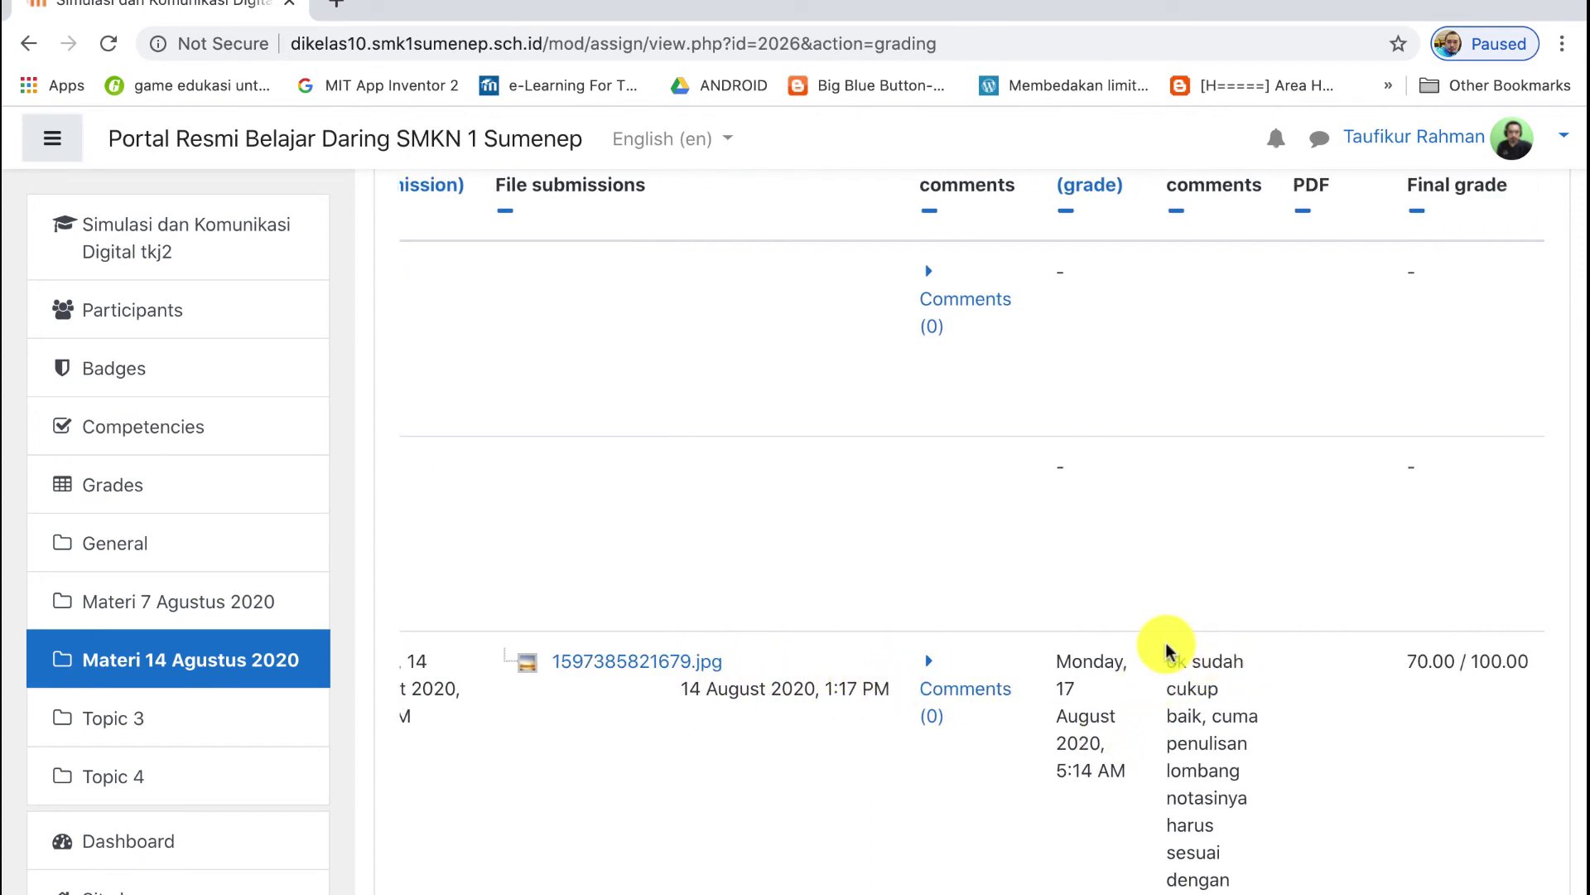
scroll(1118, 751, down, 4)
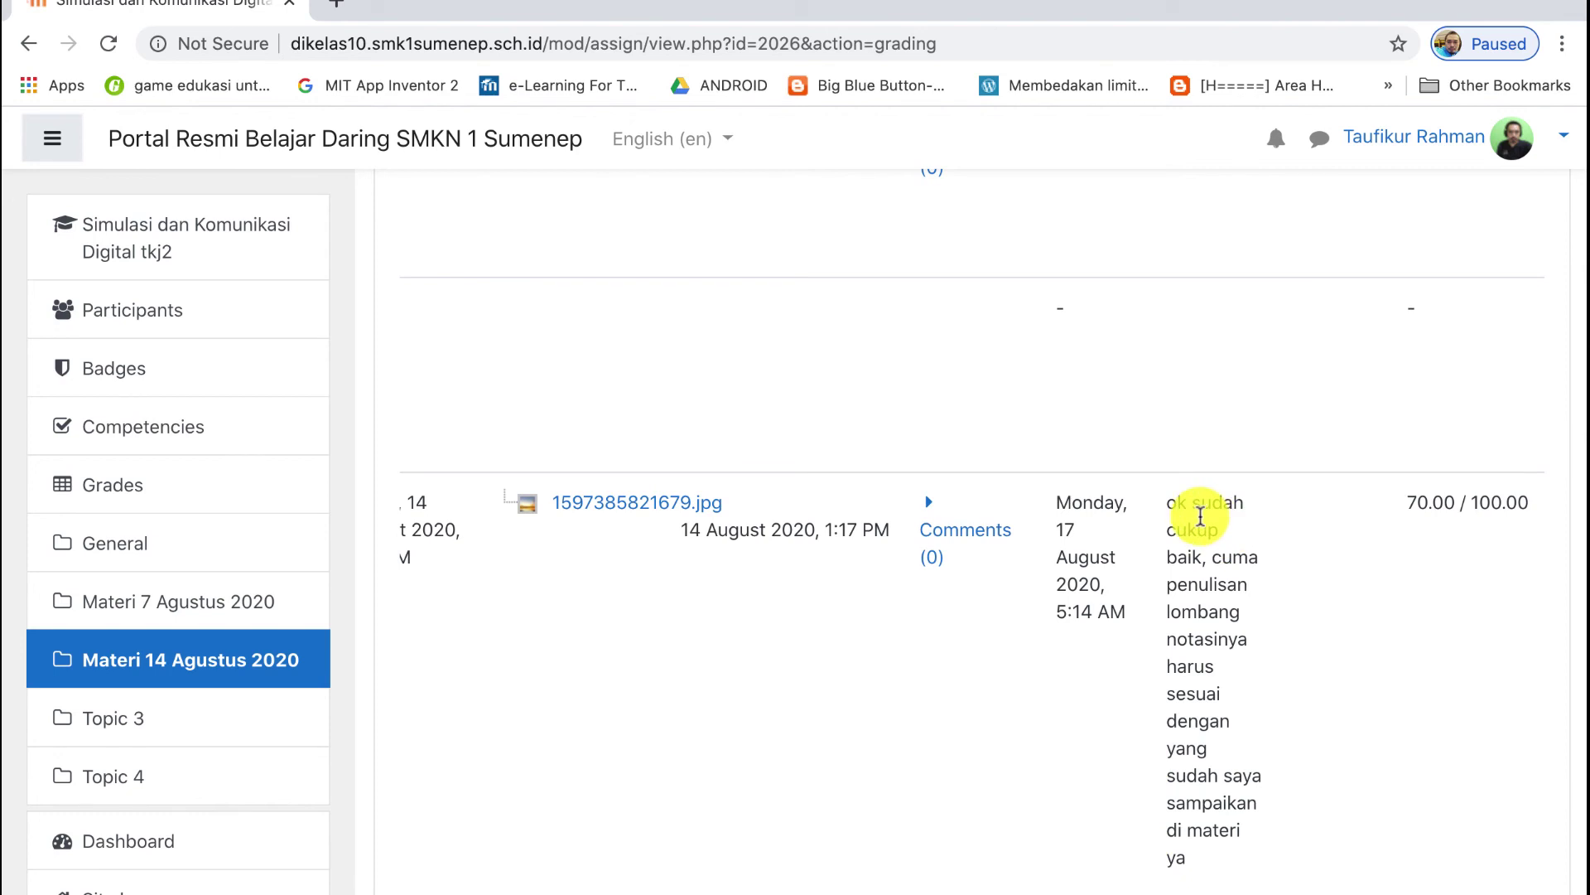
scroll(1201, 517, up, 4)
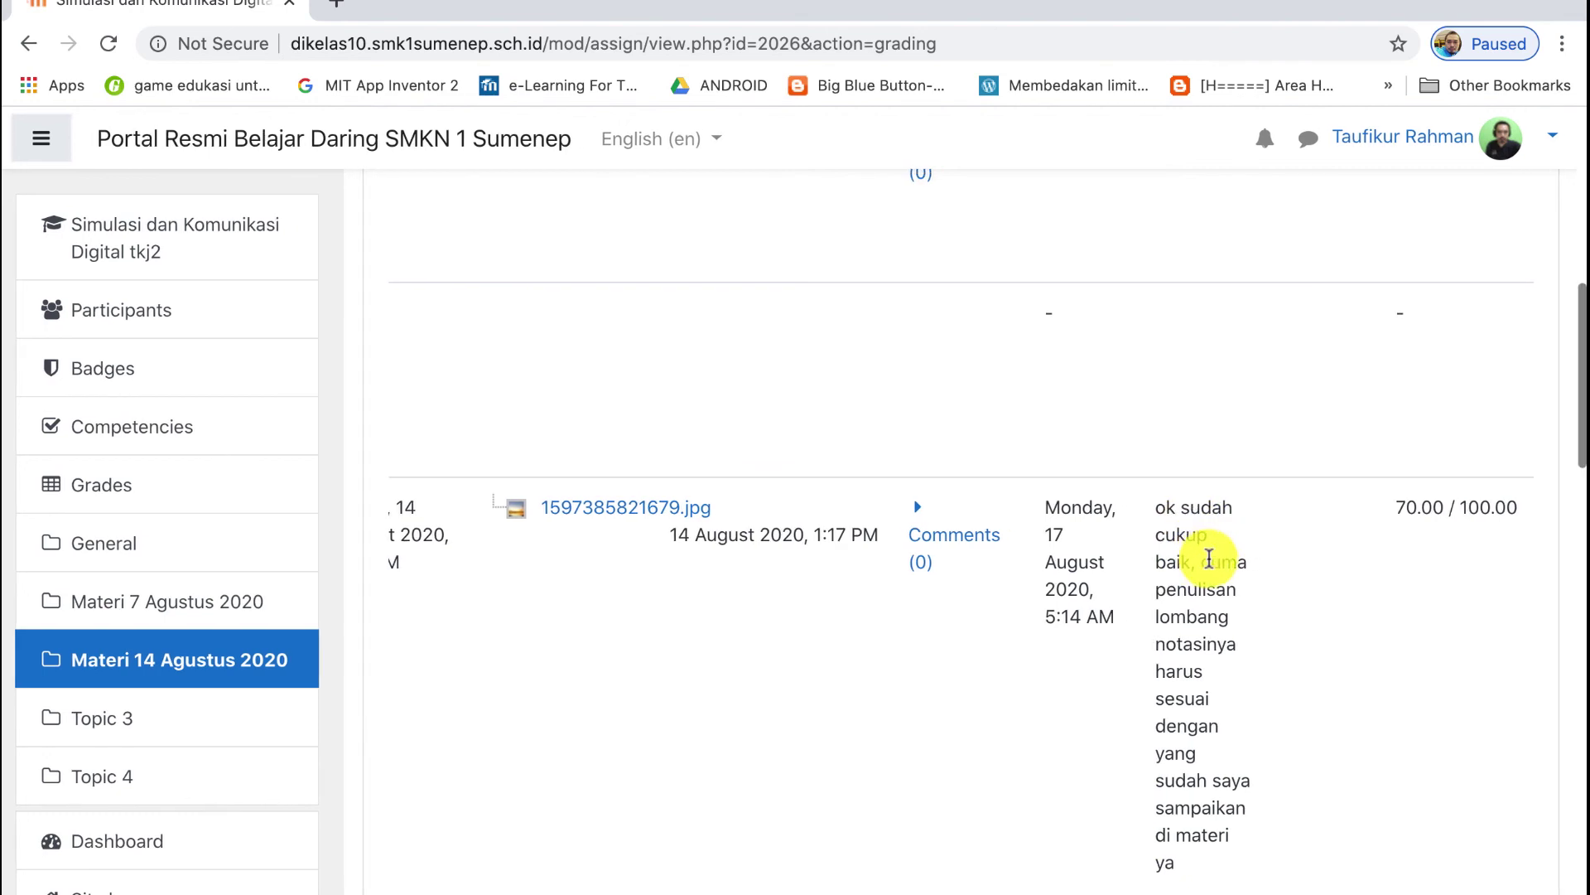
scroll(1208, 557, down, 1)
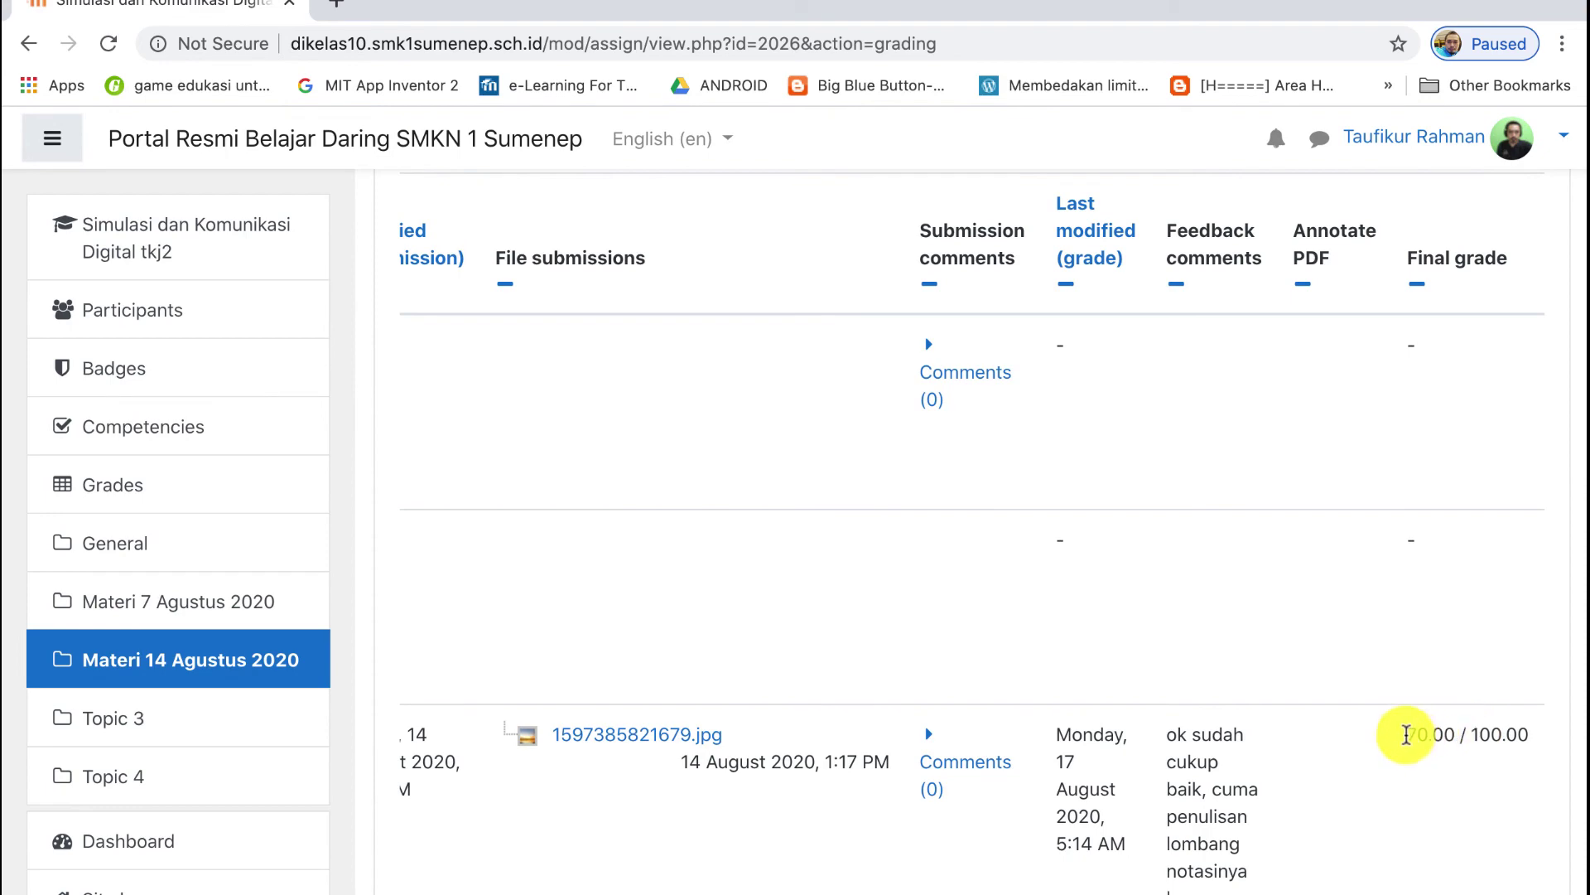
drag(1406, 734, 1537, 734)
scroll(1104, 734, left, 10)
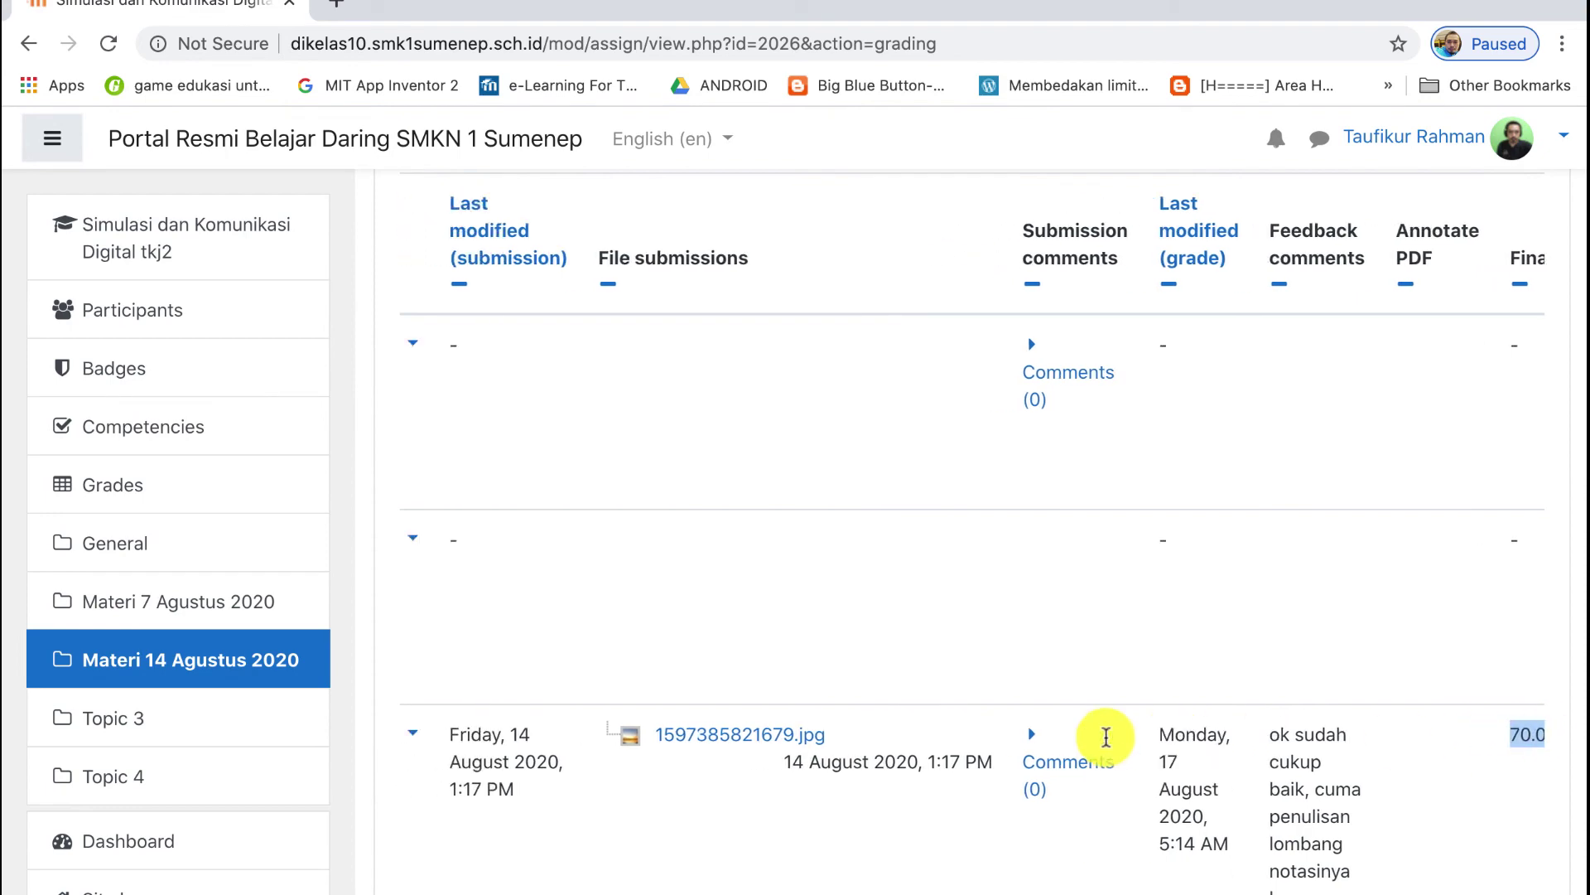
scroll(1105, 737, left, 2)
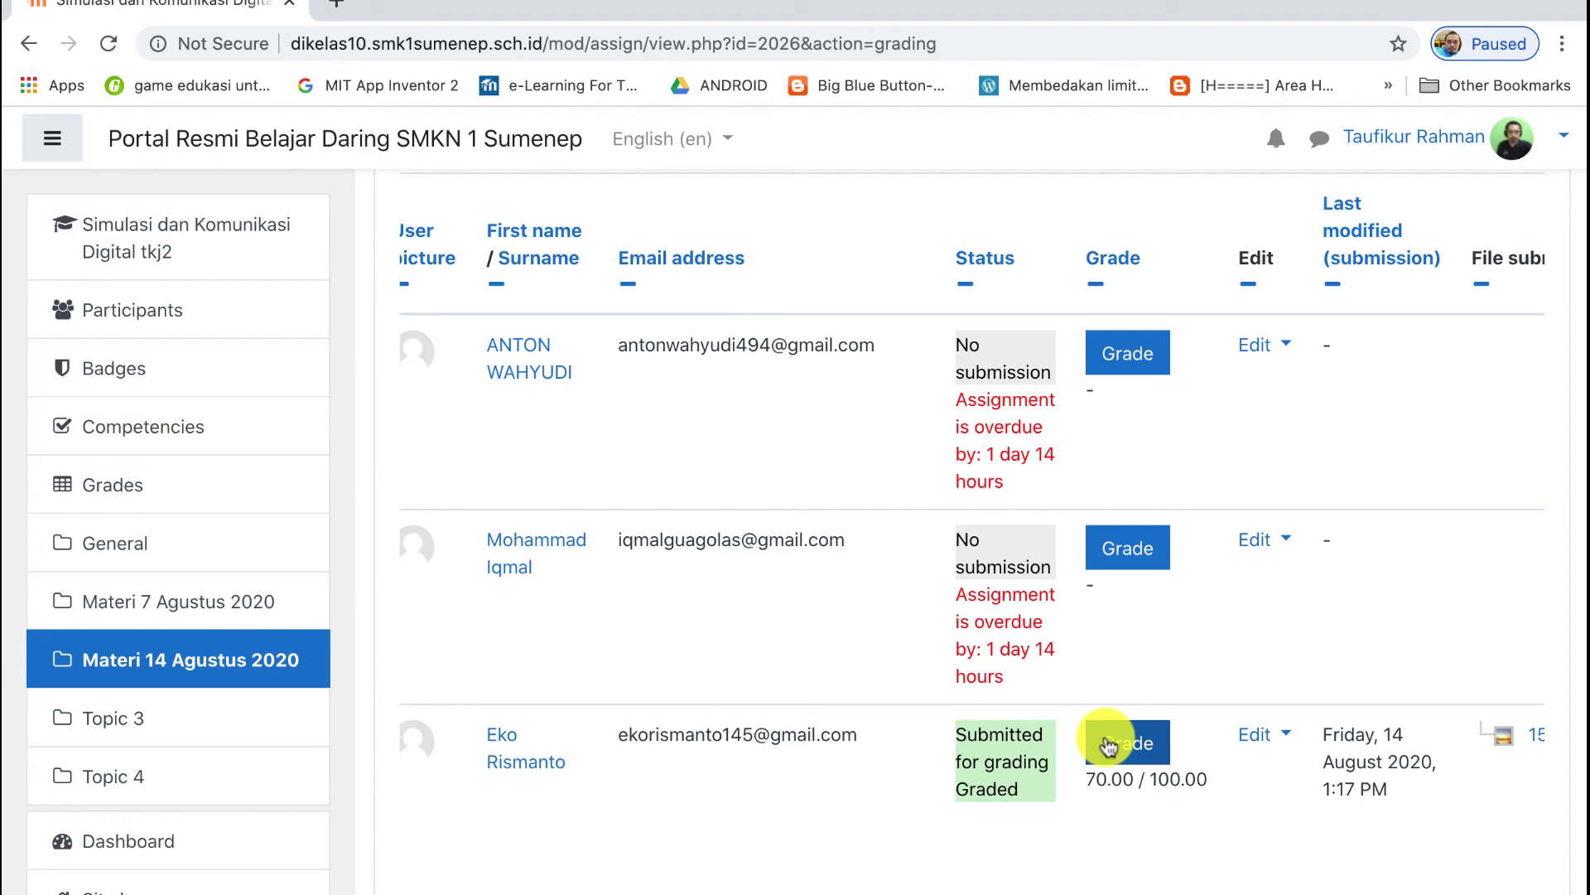
Find the next student with a submitted file in the grading table and open the grading page for IMG_20200814_133105.jpg
scroll(1109, 746, right, 3)
scroll(1106, 743, down, 6)
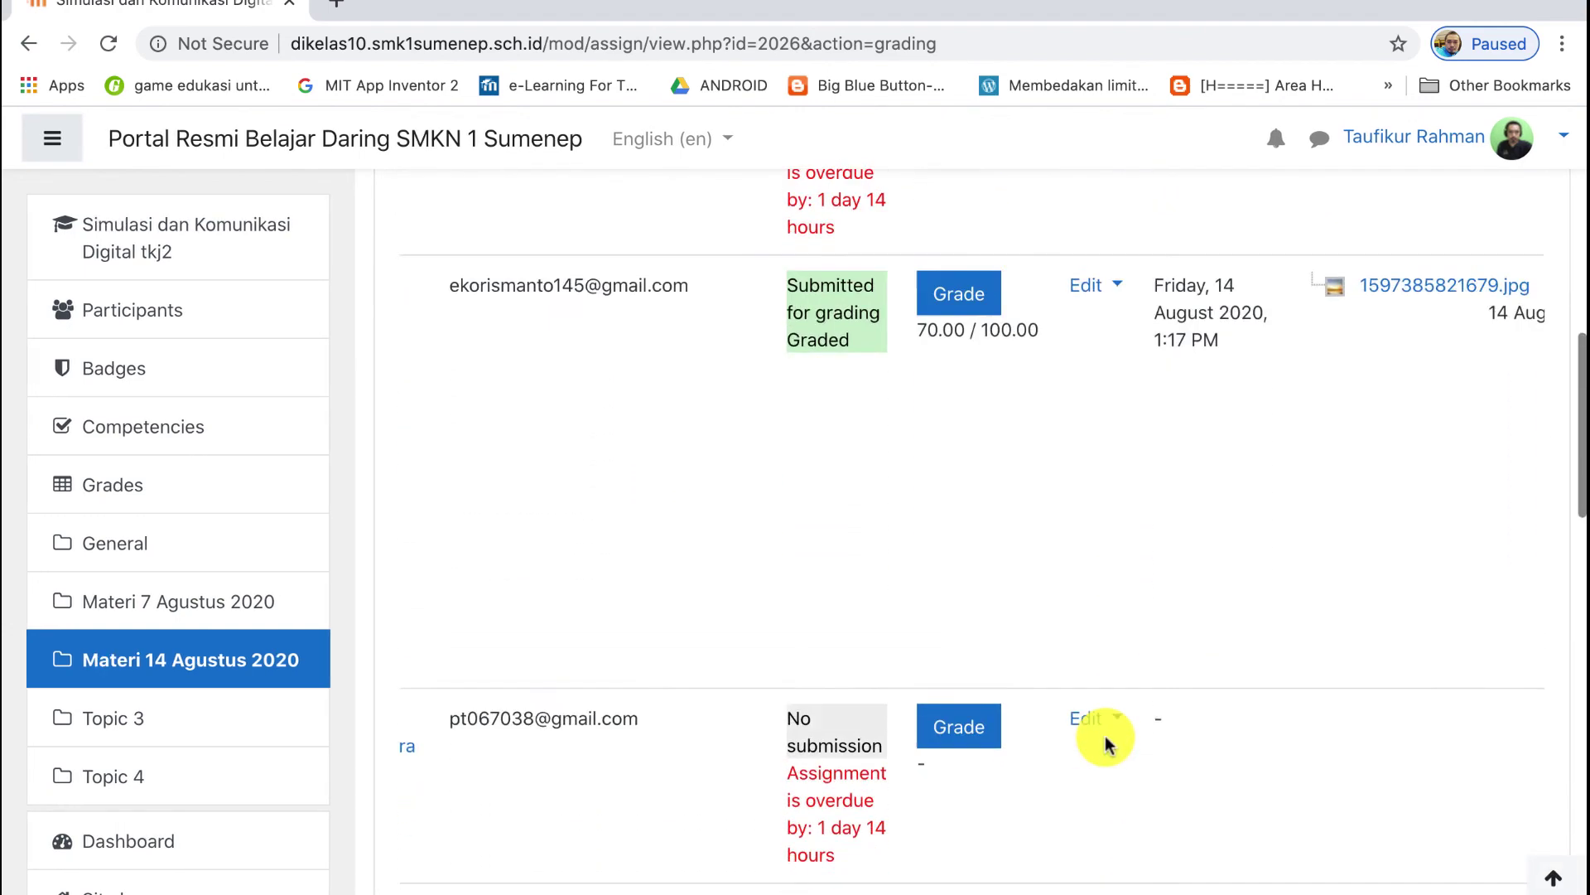
scroll(1104, 736, down, 7)
scroll(1108, 738, up, 3)
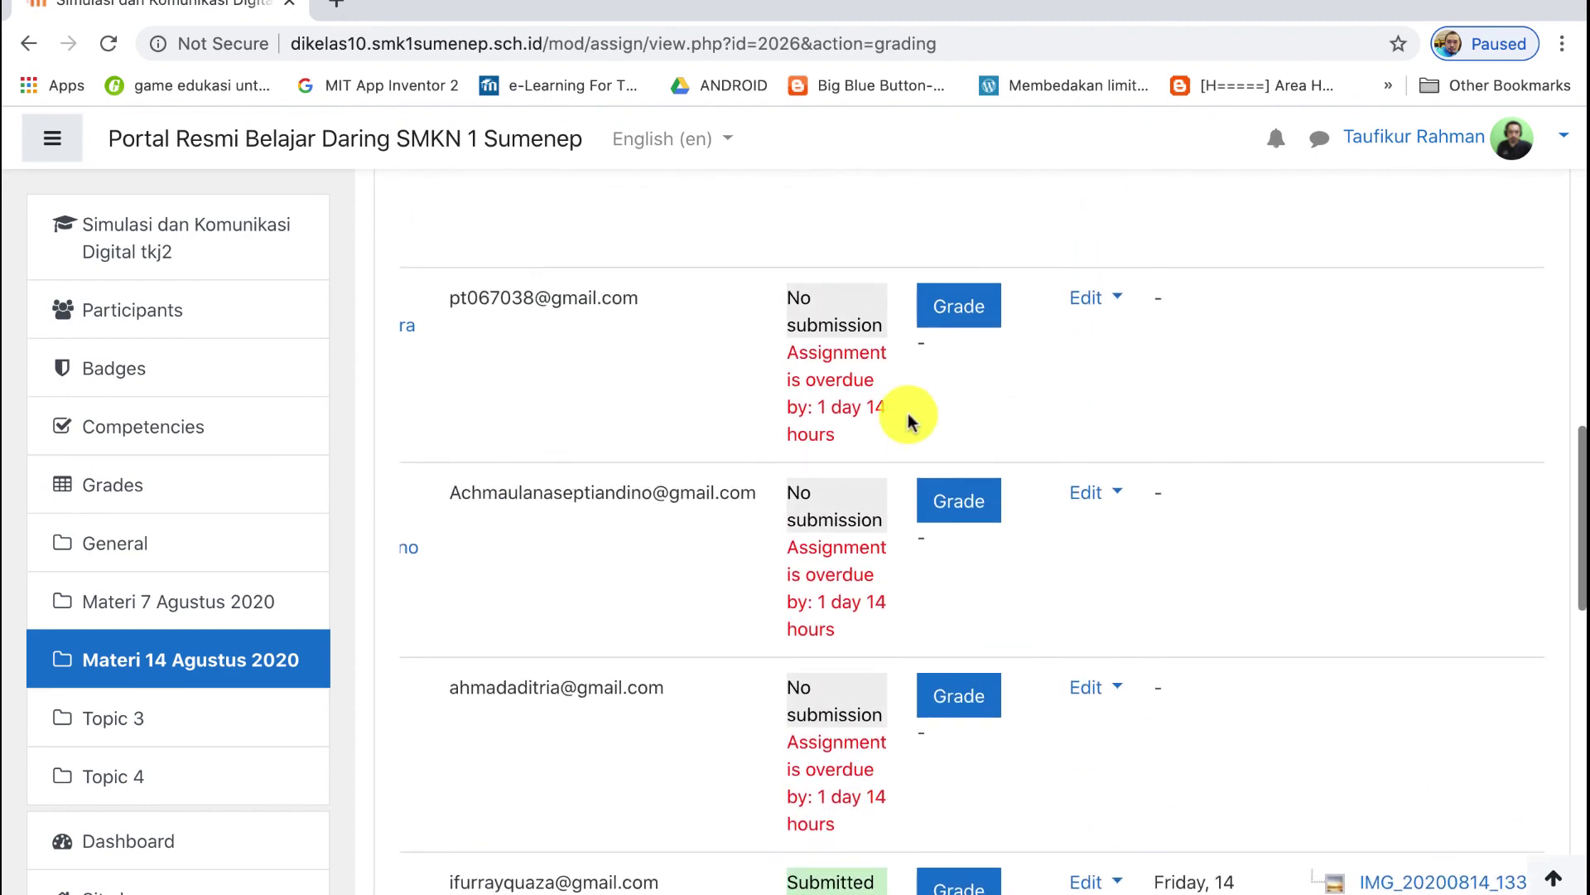
scroll(916, 687, down, 3)
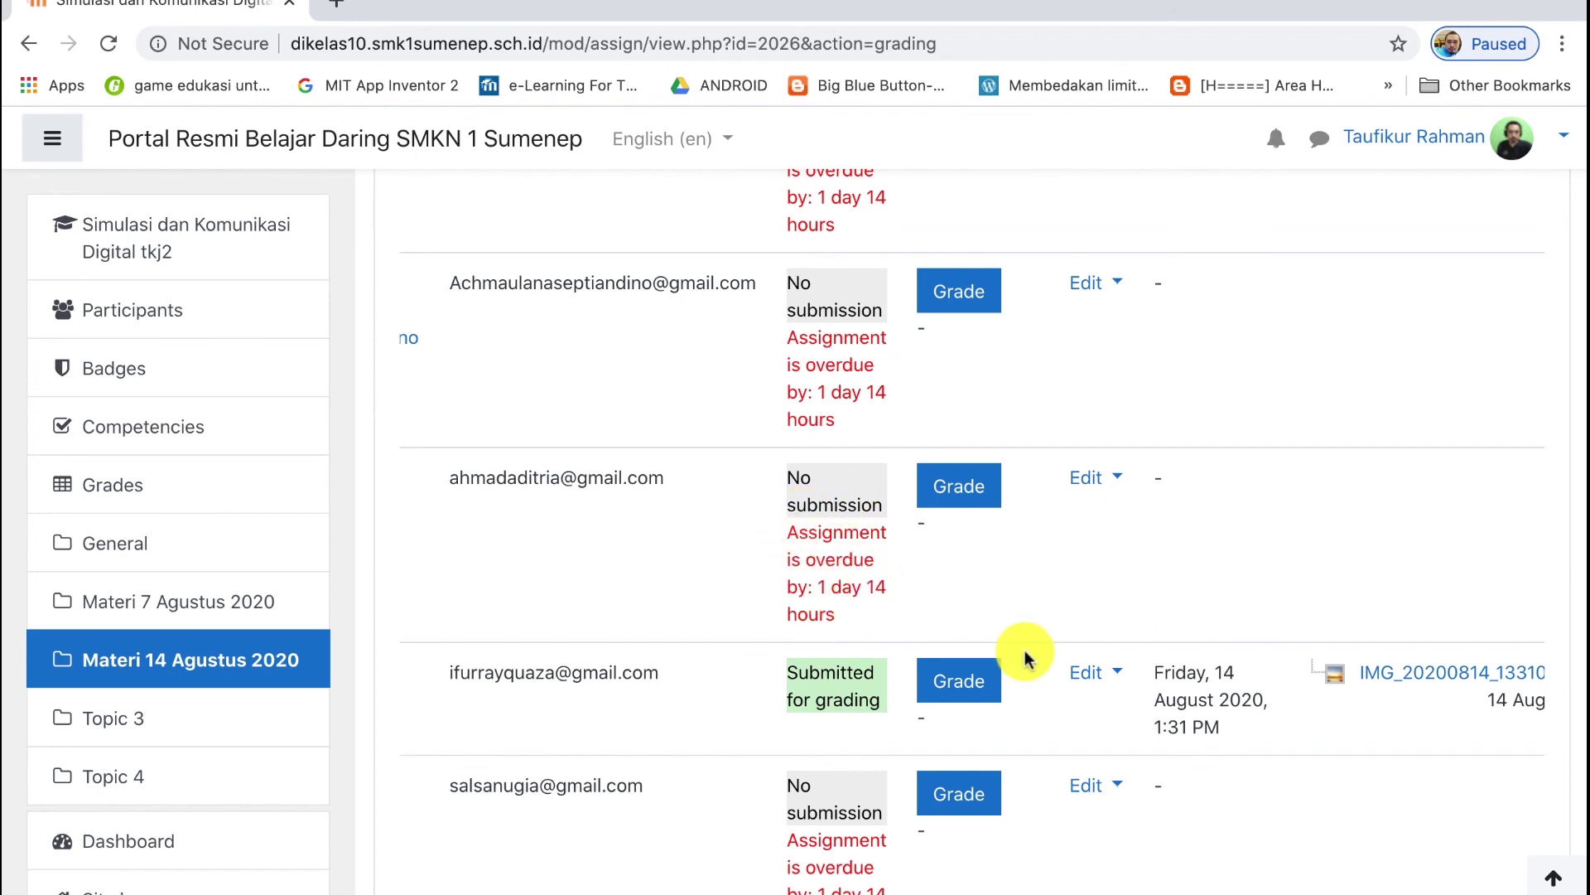
scroll(1025, 655, down, 1)
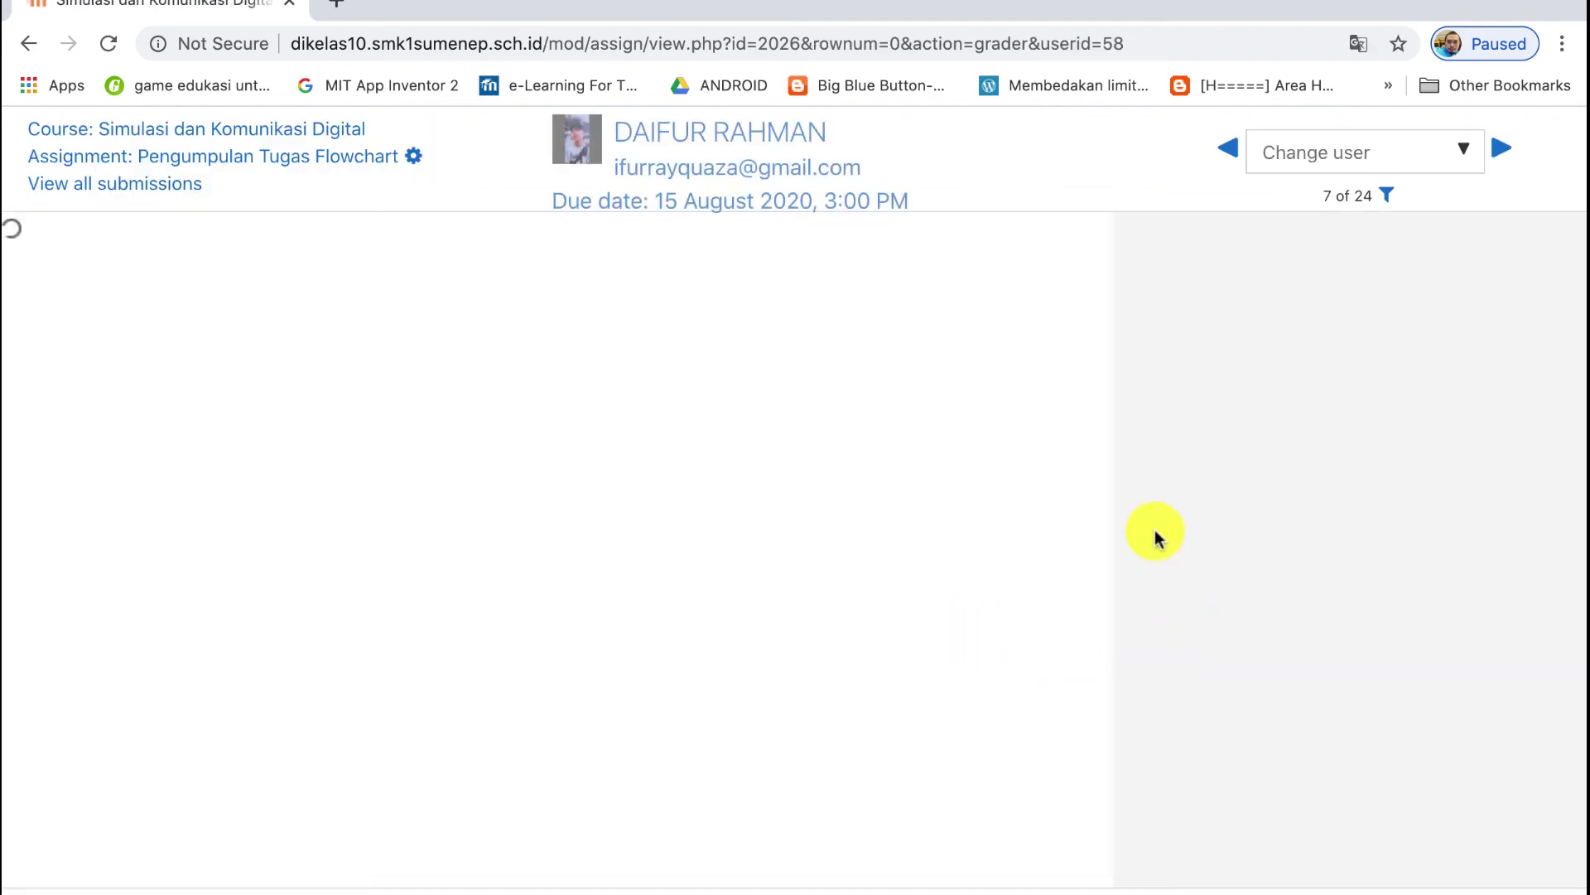
Review the student's handwritten dispenser flowchart and enter a grade of 90 out of 100
scroll(695, 642, down, 6)
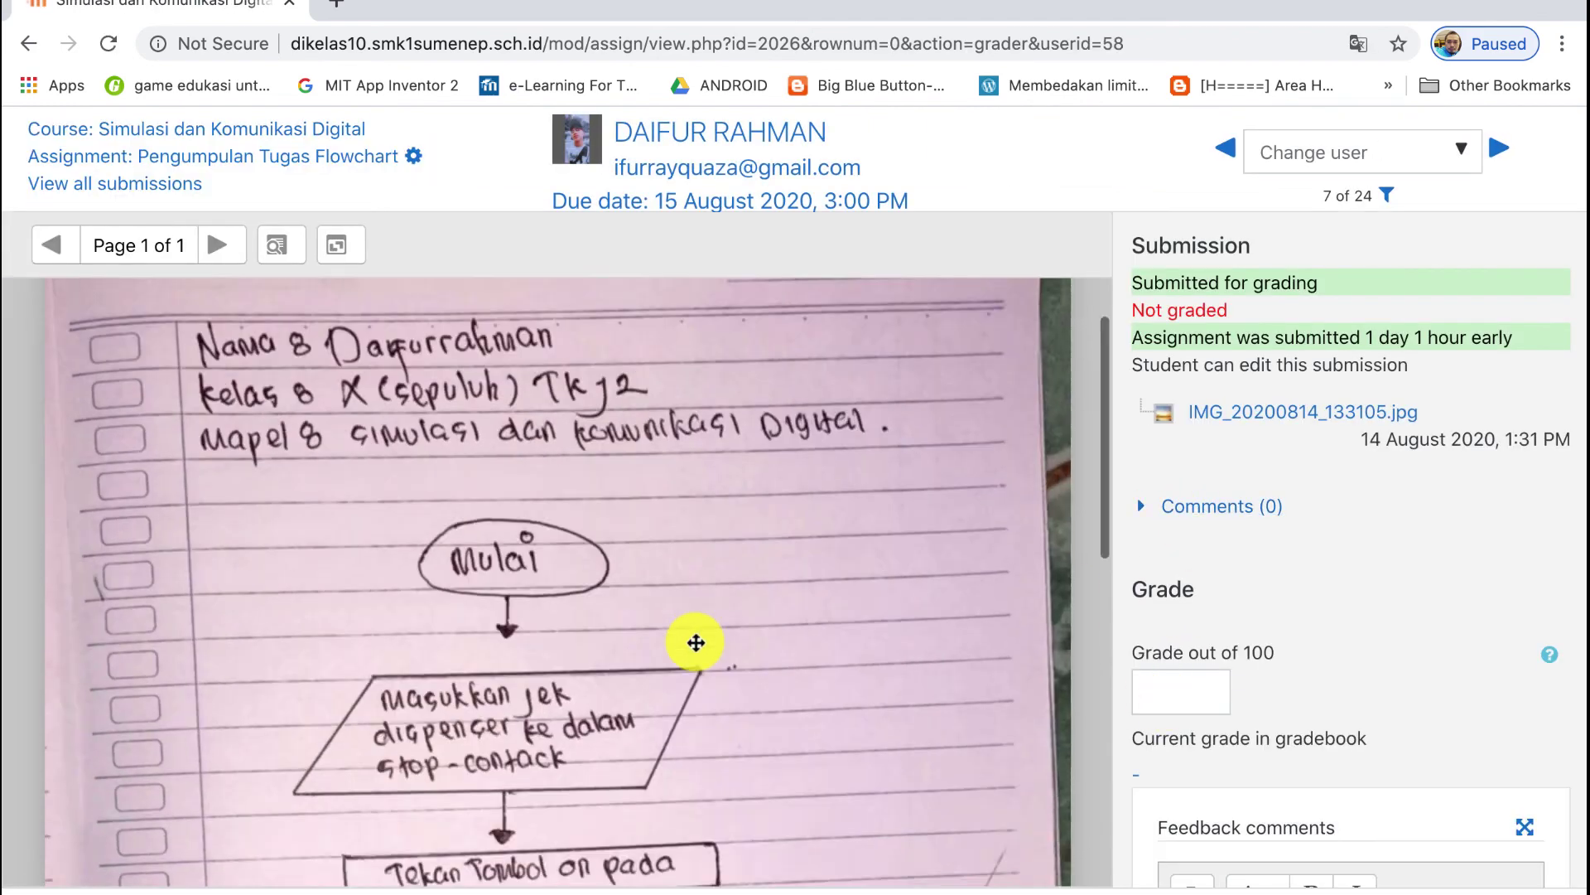
scroll(696, 642, down, 4)
scroll(695, 642, up, 10)
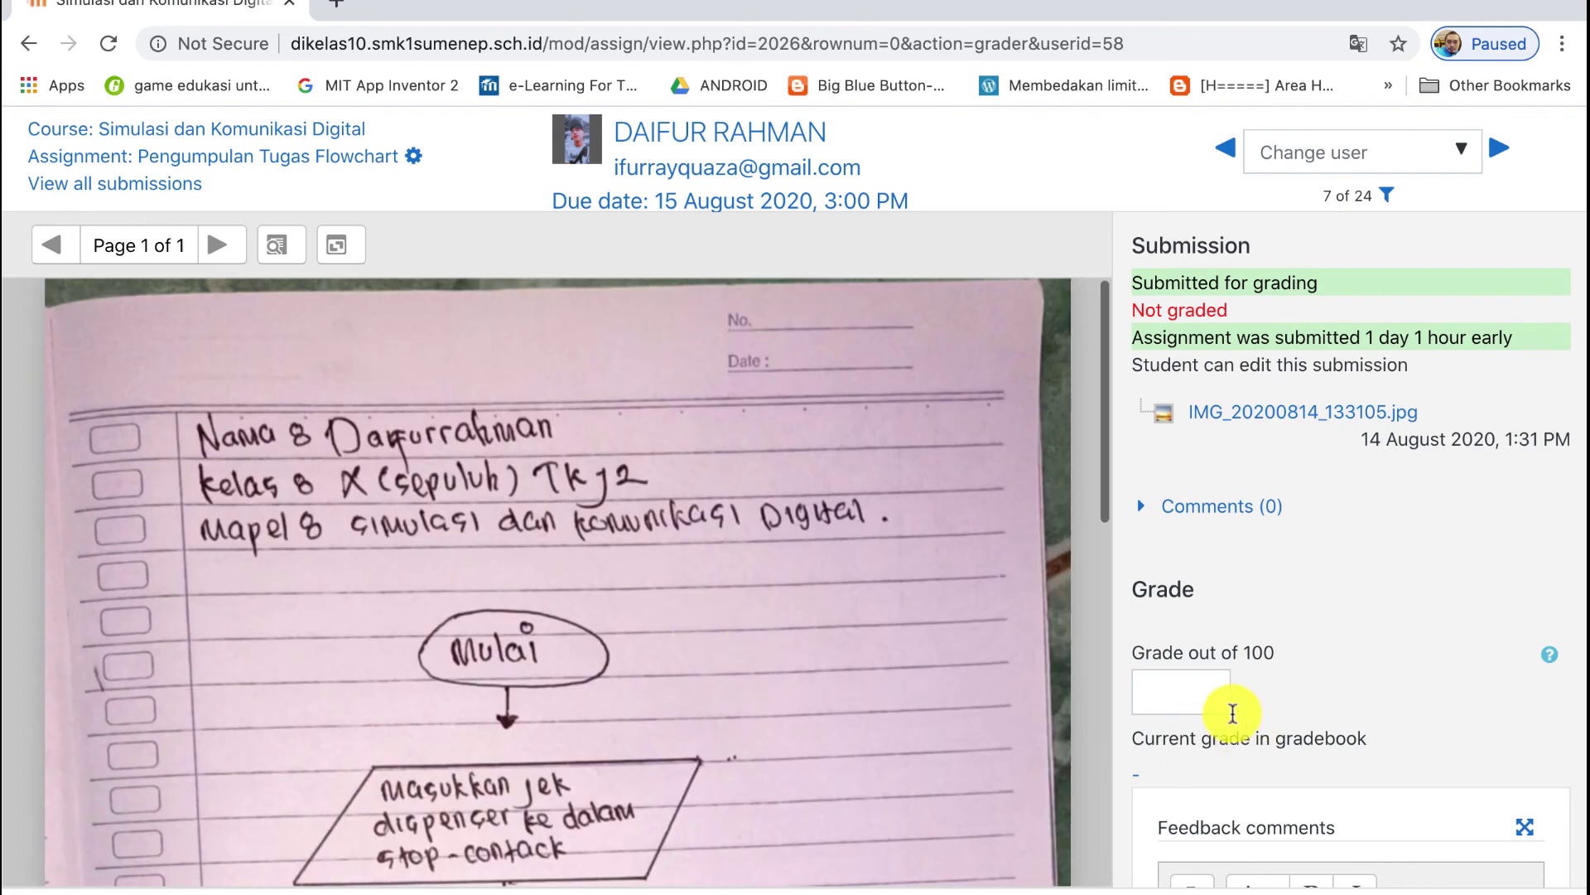
click(1195, 694)
text(90)
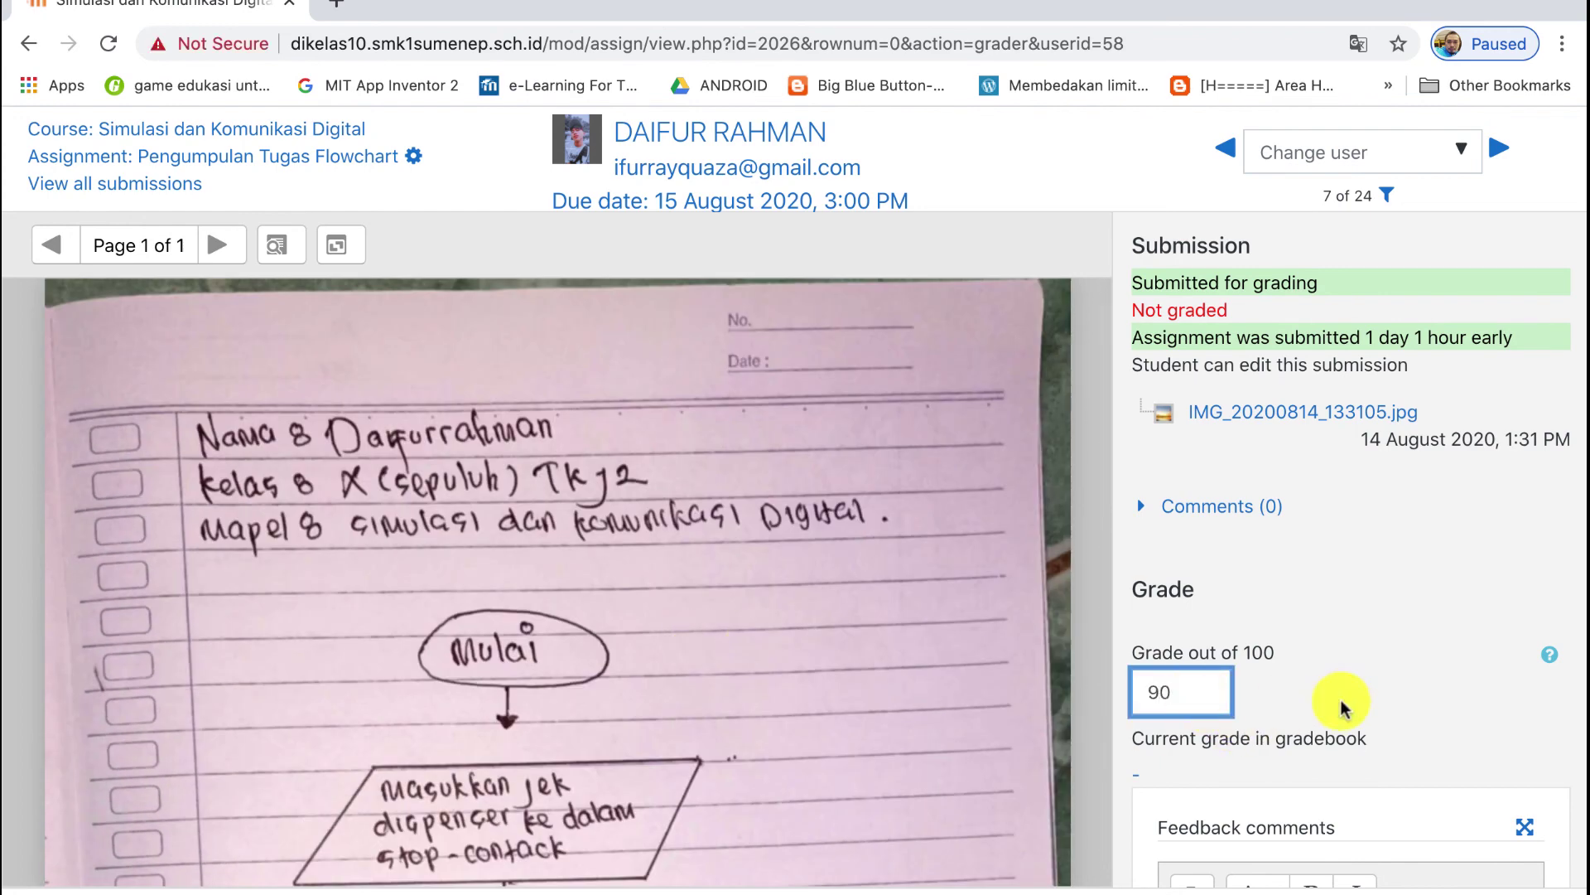
Add the feedback comment "ok sudah cukup bagus" to the flowchart submission and save the grade and feedback
scroll(1341, 702, down, 3)
click(1260, 789)
text(ok sudah cukup bagus)
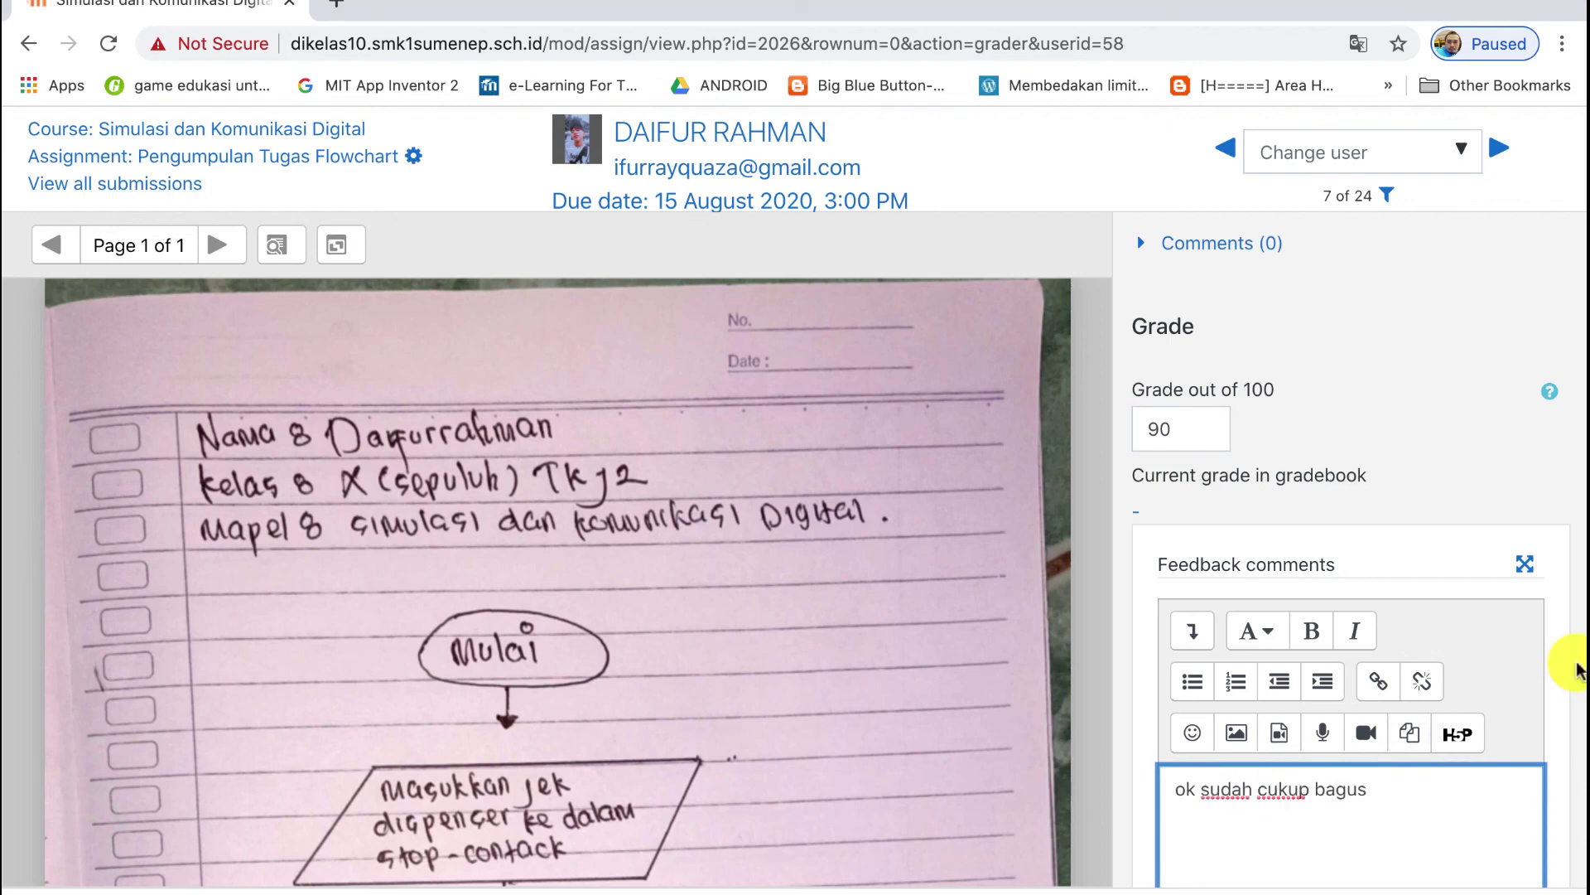
scroll(1557, 687, down, 4)
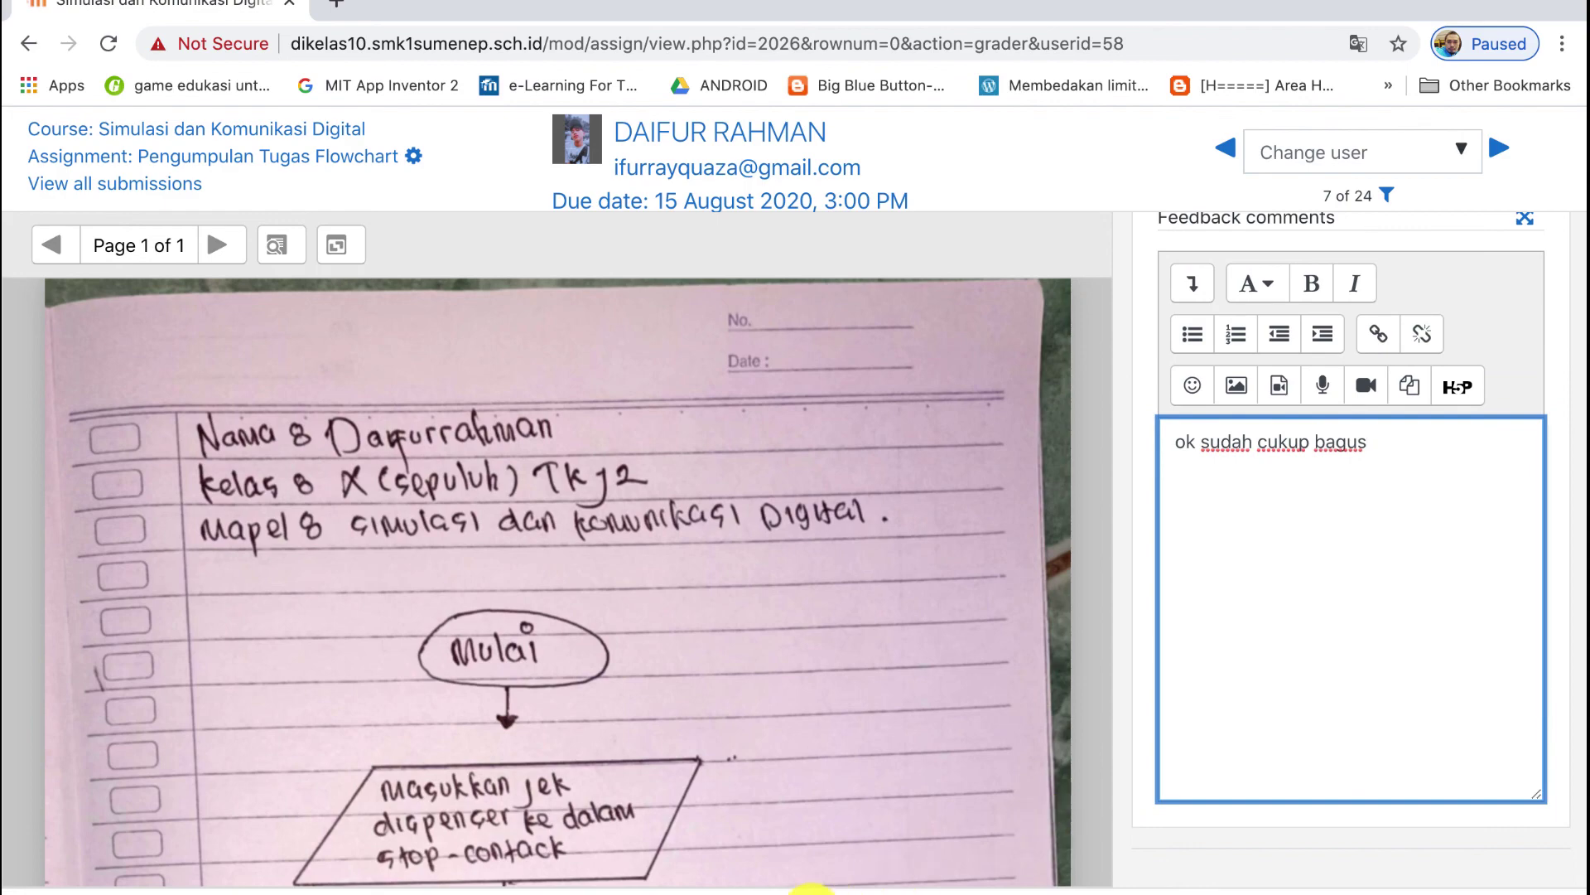
click(812, 890)
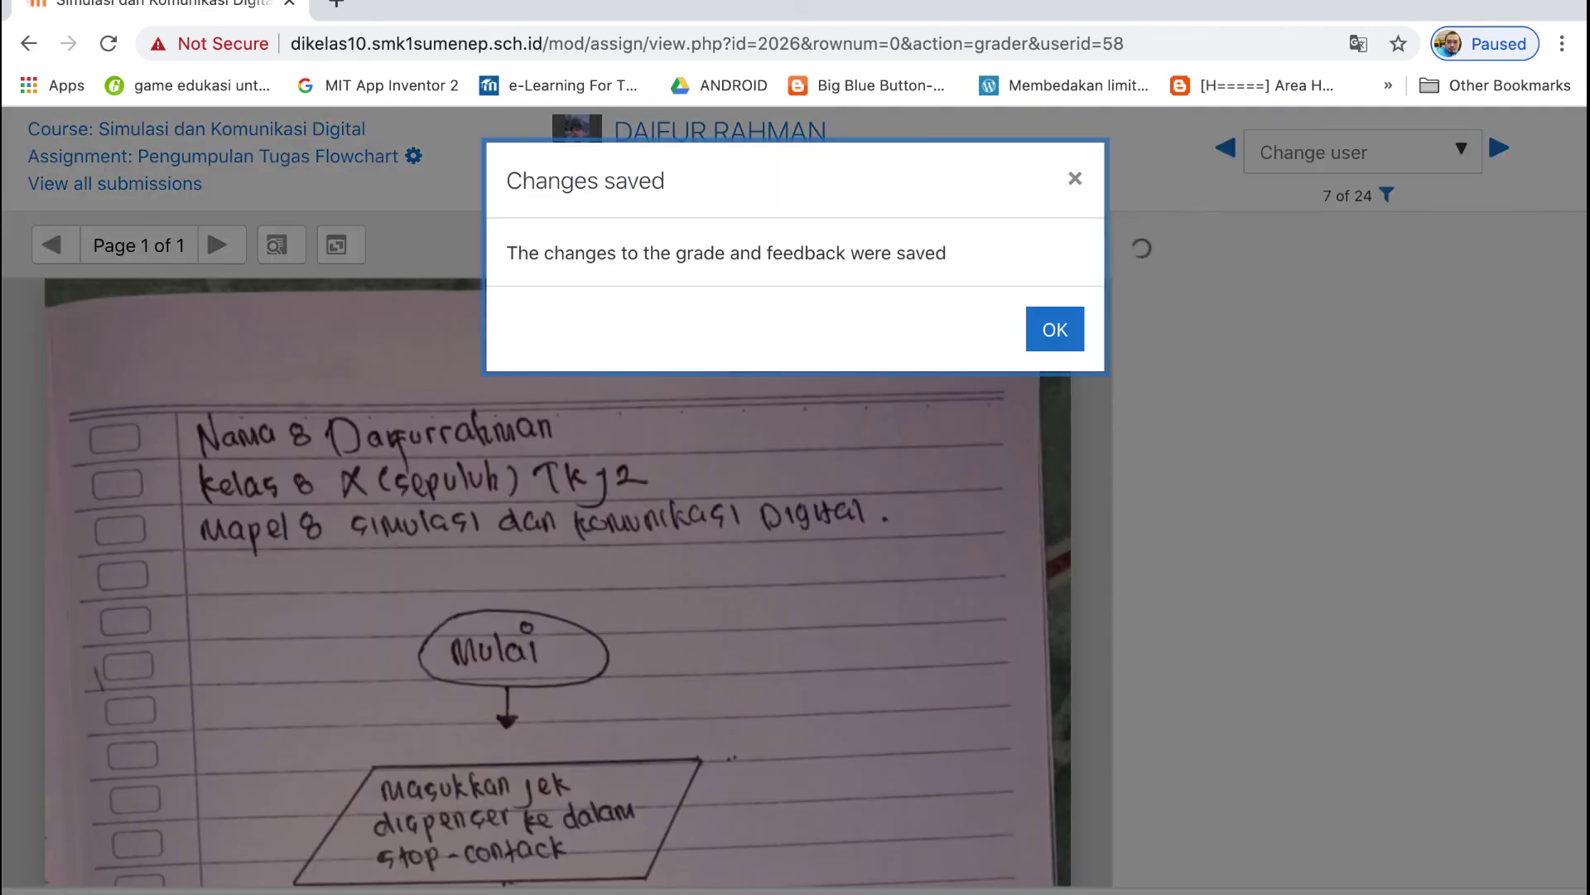
click(1061, 331)
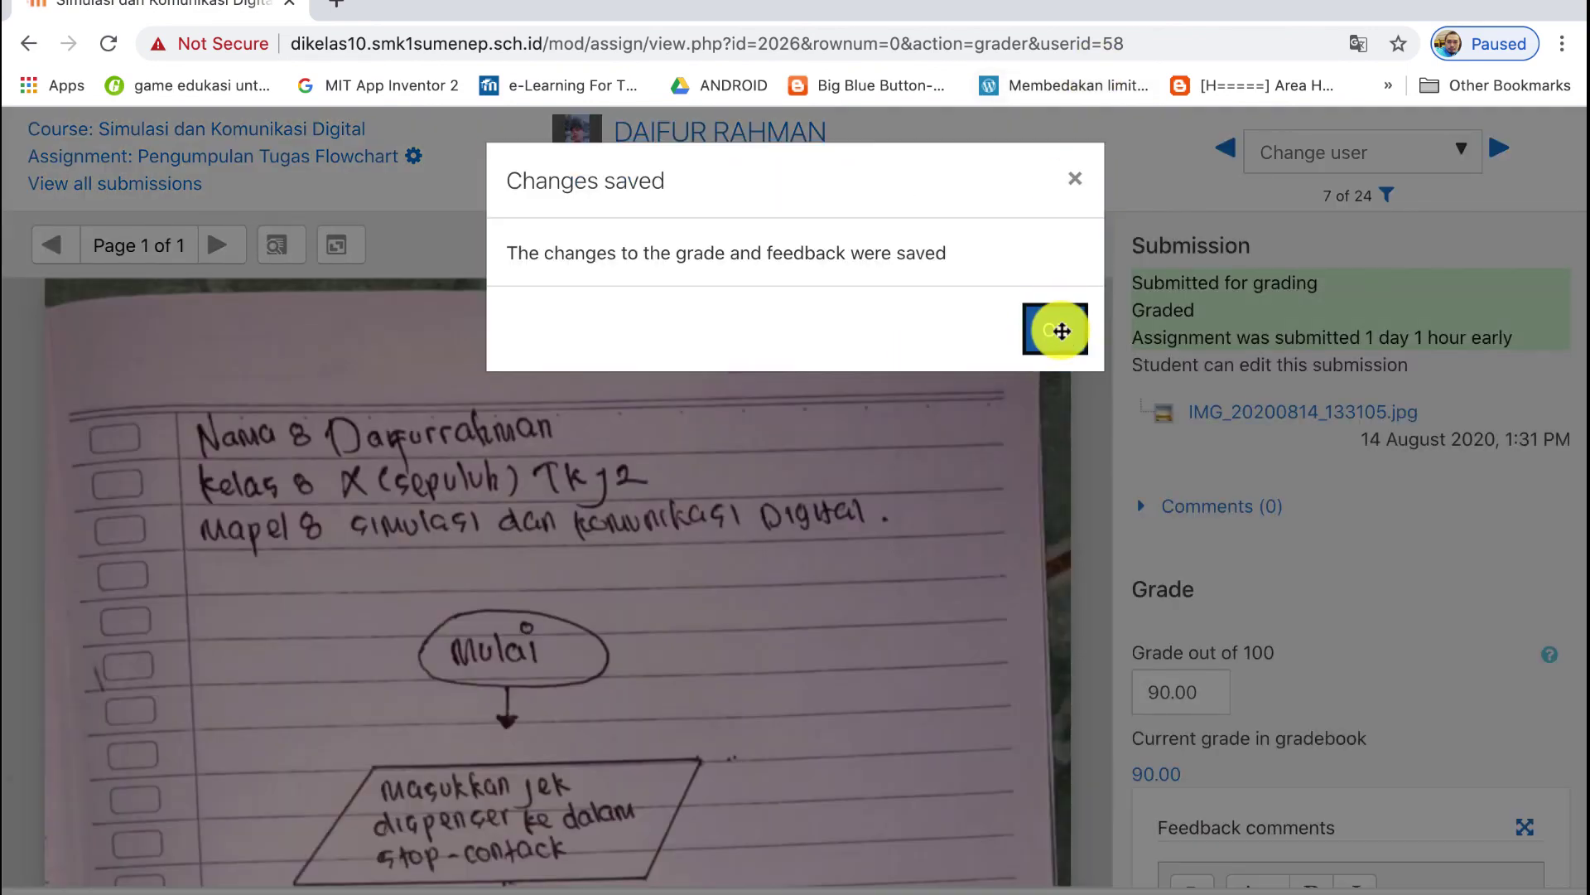
Return to the list of all submissions and examine the grade, submitted file and feedback comment recorded for IMG_20200814_133105.jpg
click(133, 186)
scroll(1132, 519, down, 10)
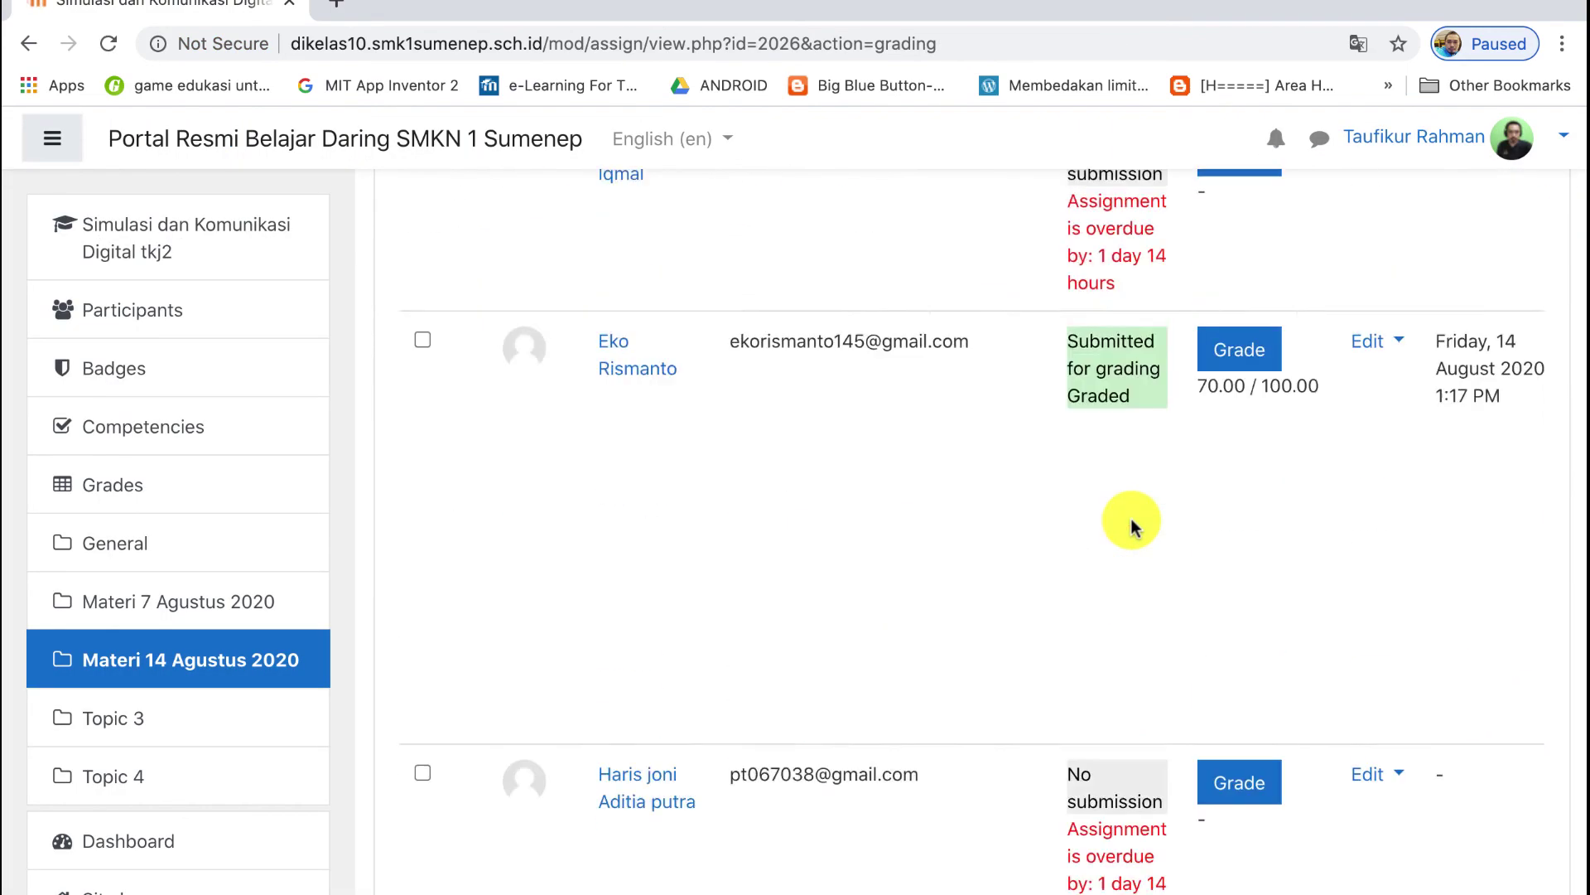
scroll(1131, 519, down, 9)
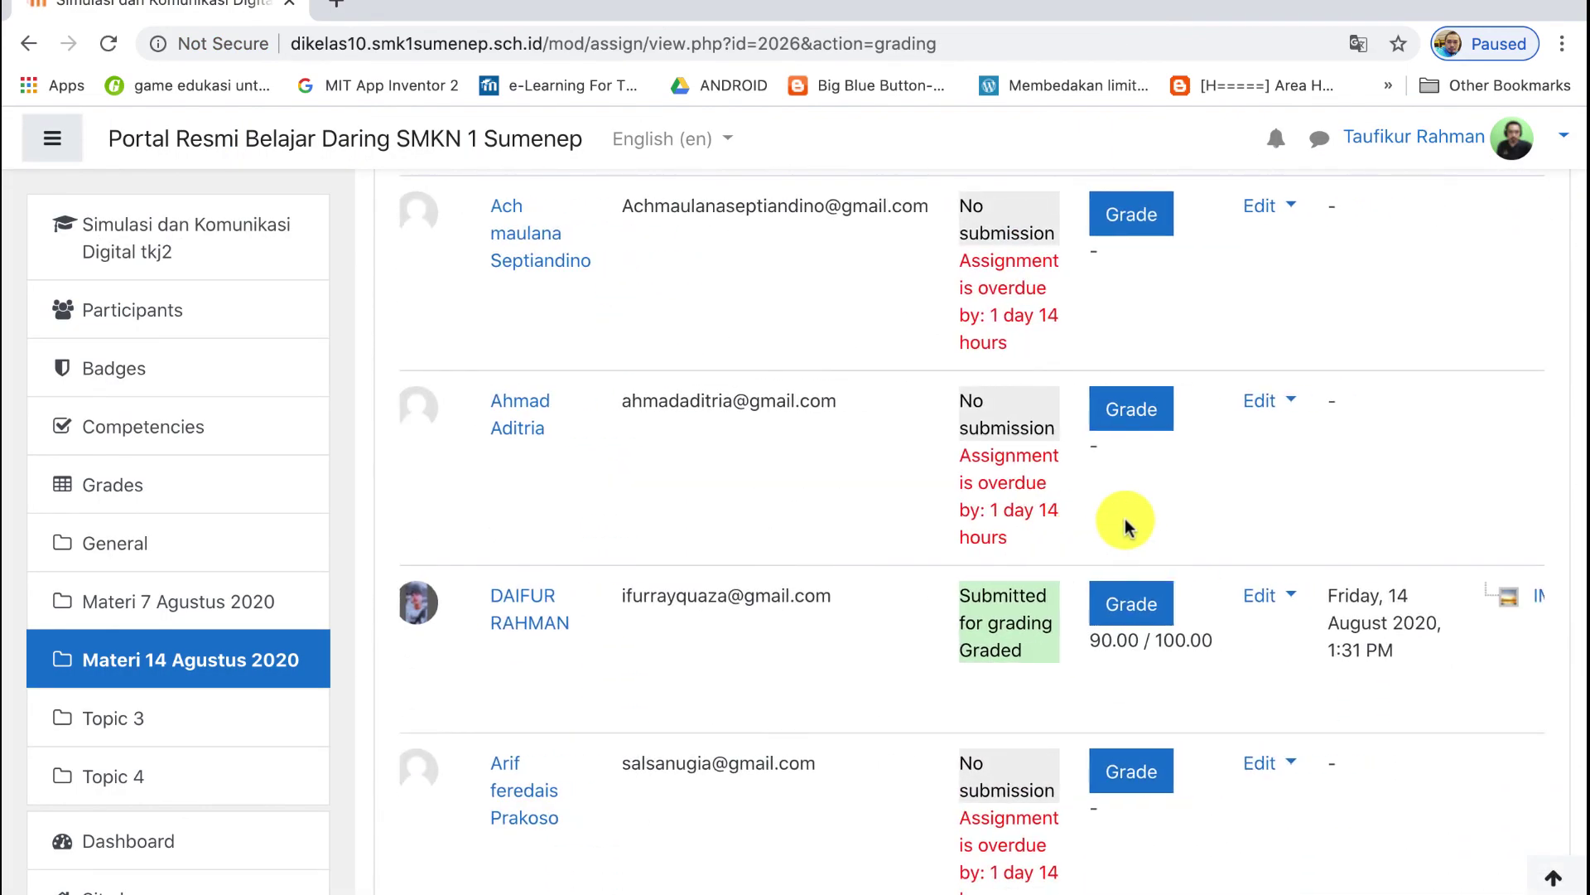
scroll(1125, 519, right, 10)
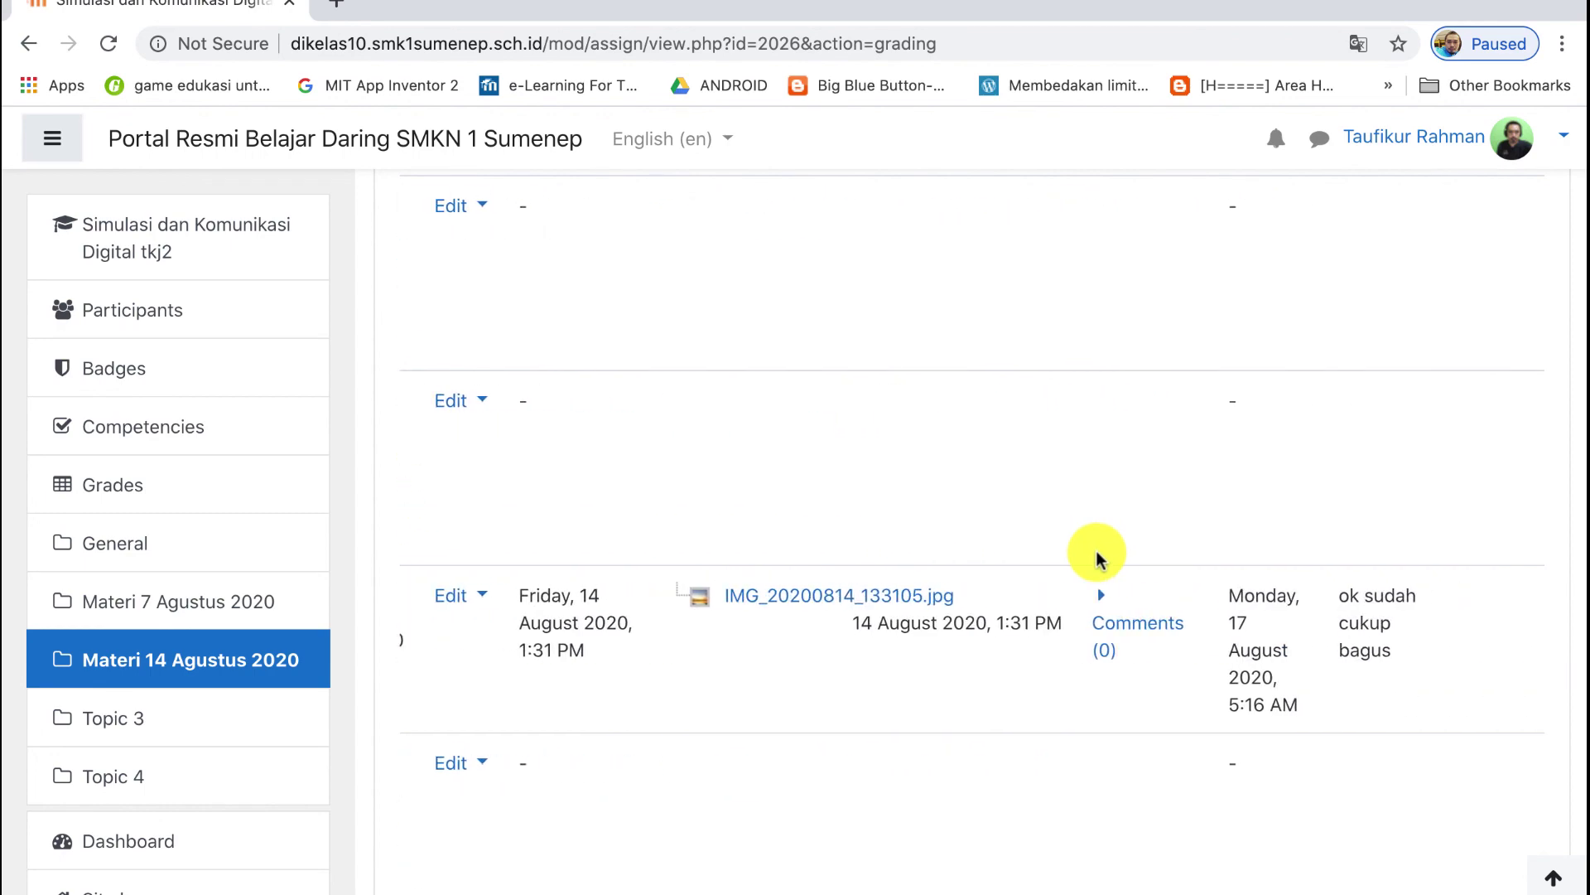
scroll(691, 603, left, 10)
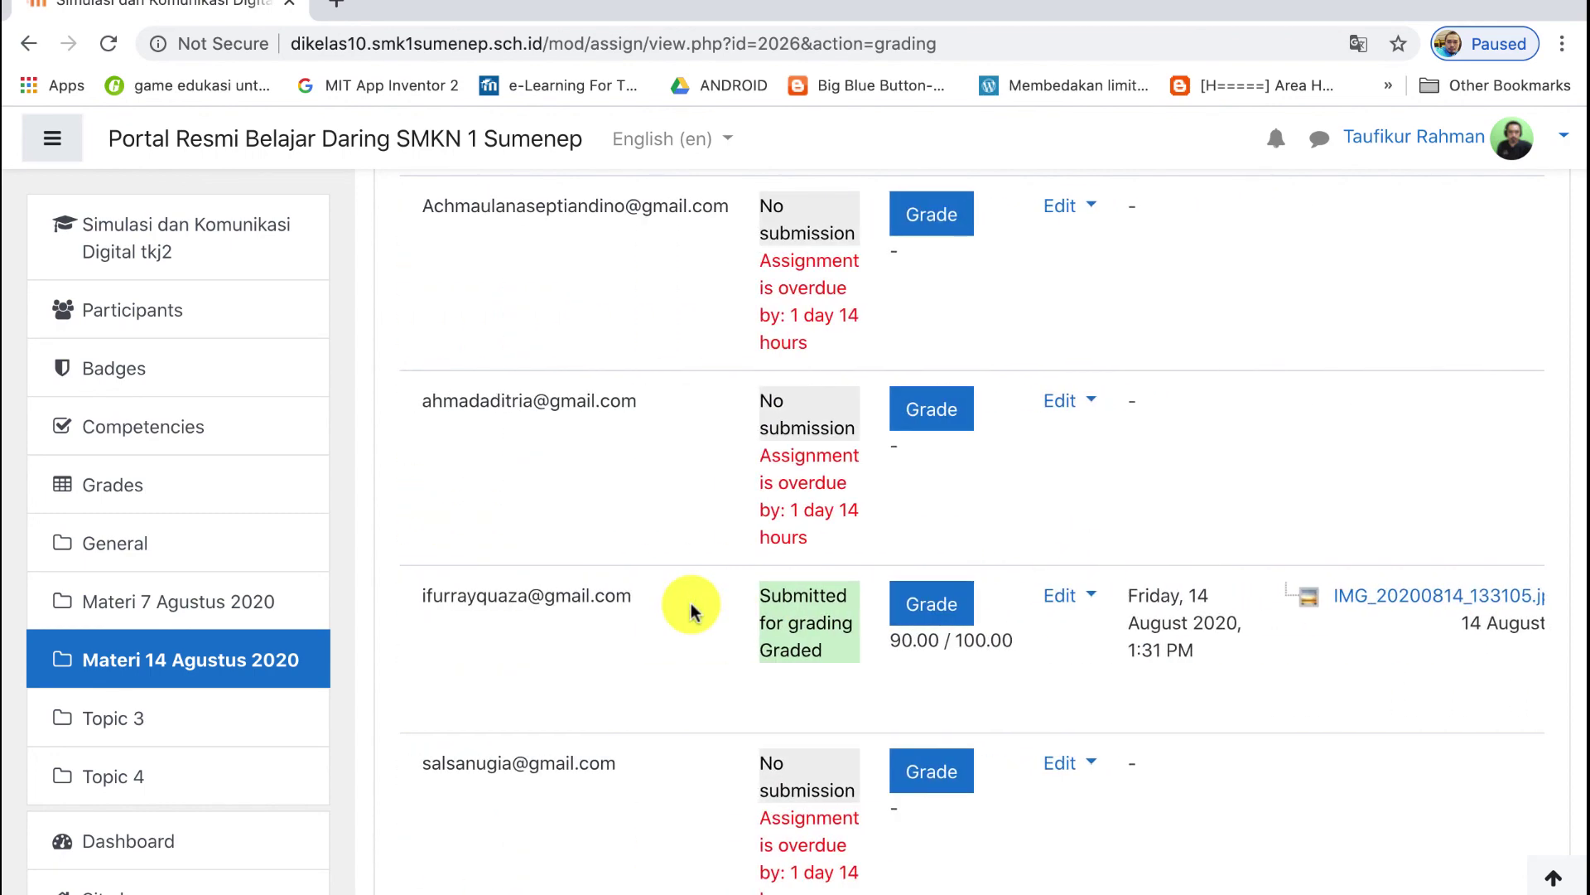
scroll(709, 604, left, 4)
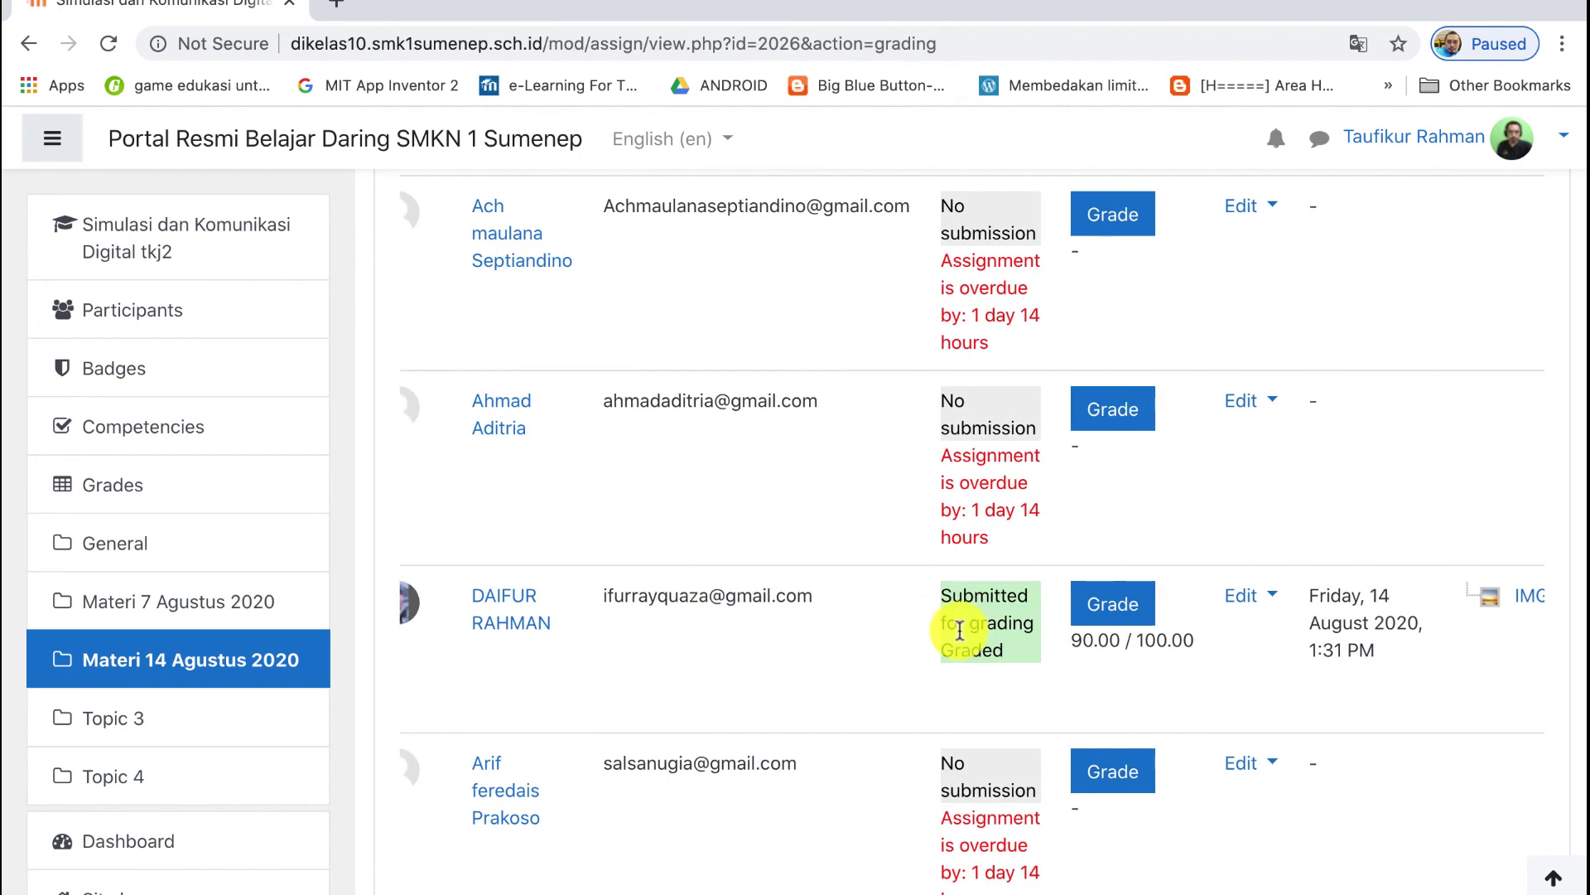
scroll(959, 630, left, 3)
scroll(960, 631, down, 1)
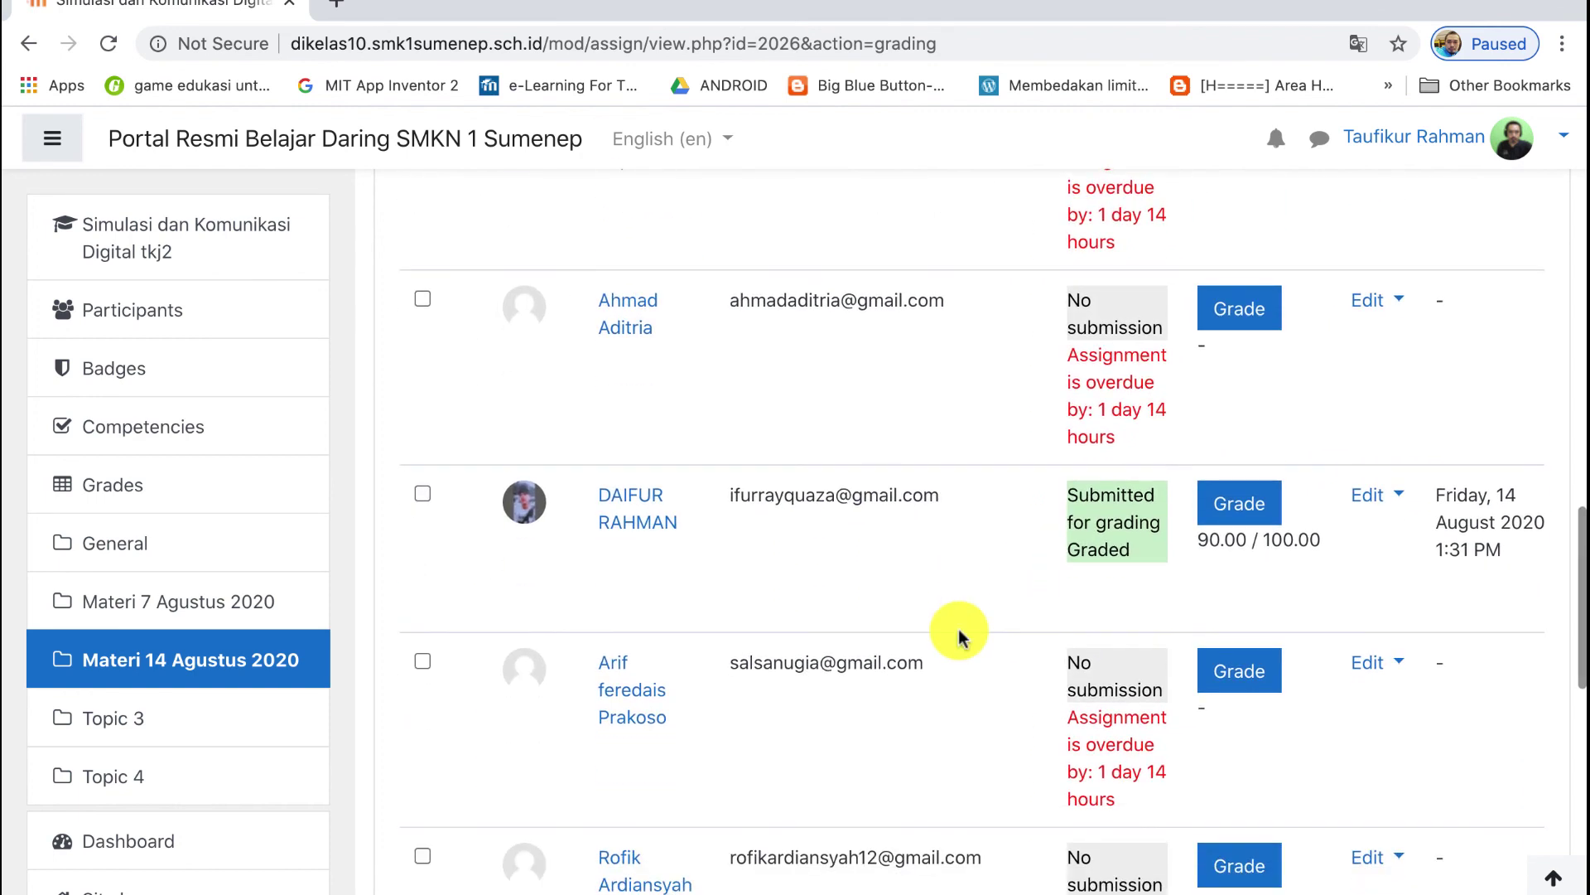
scroll(959, 634, down, 1)
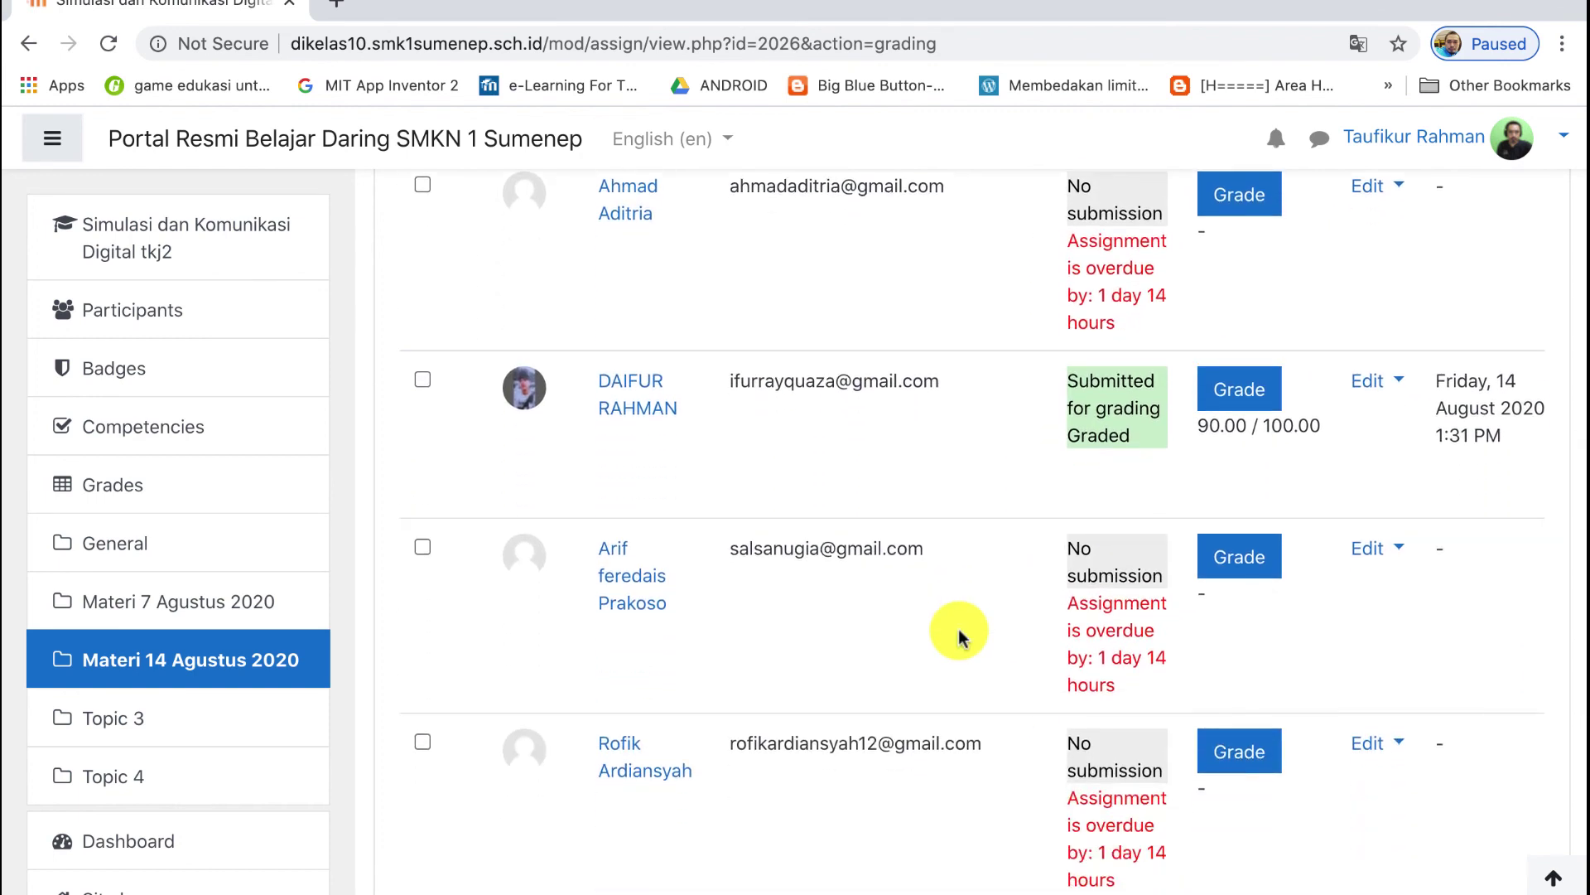